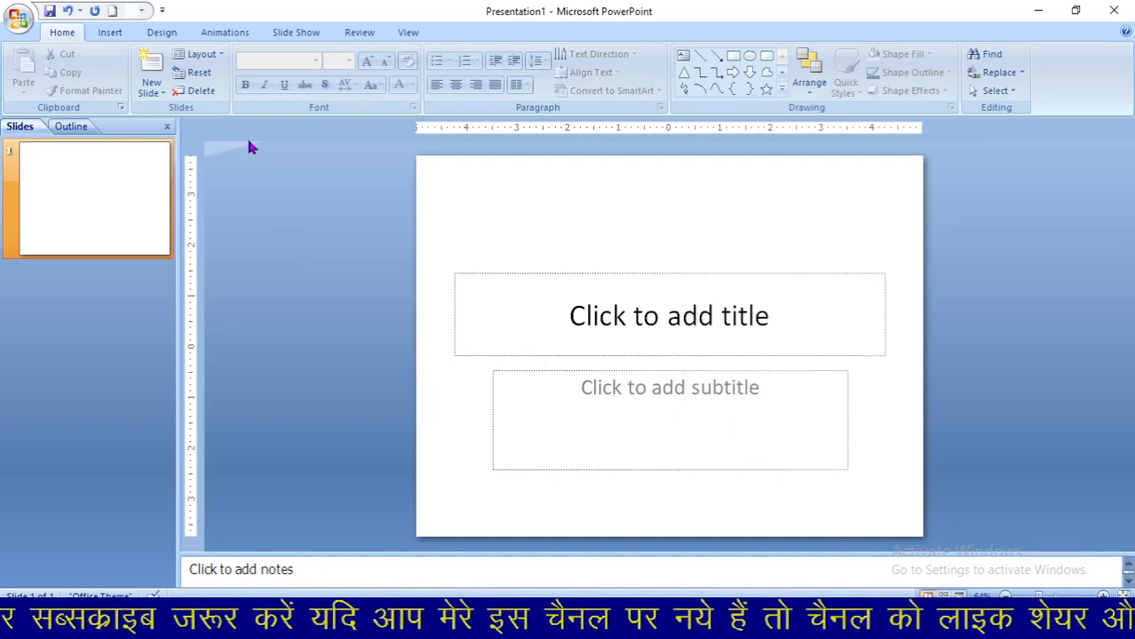
Step: Start a new photo album and open the Desktop folder as the source for its pictures
click(224, 32)
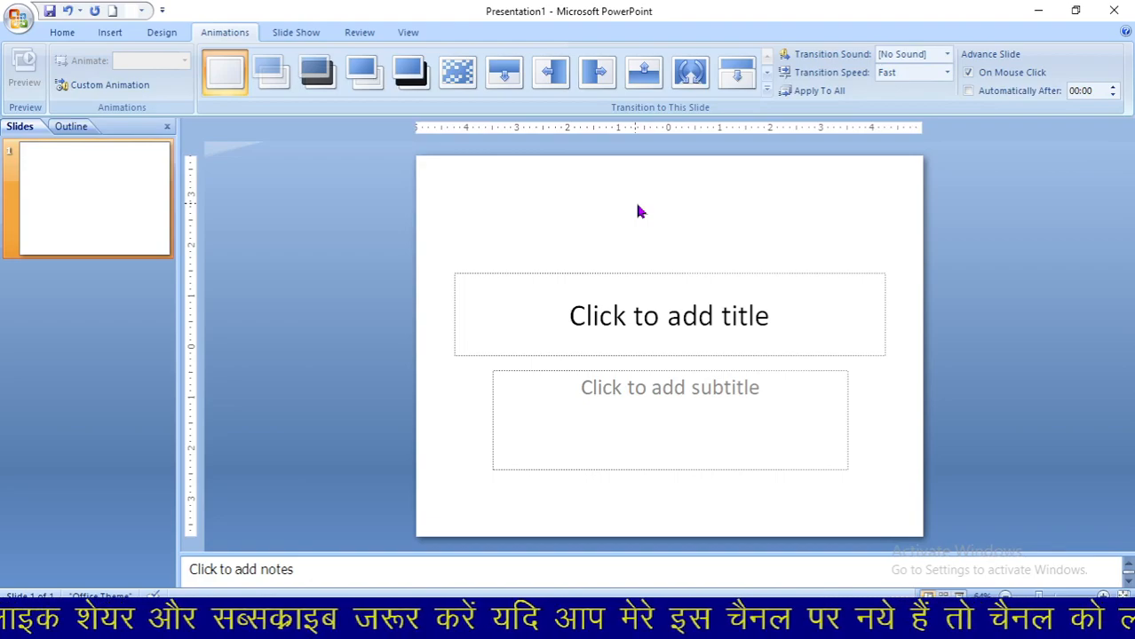
click(118, 33)
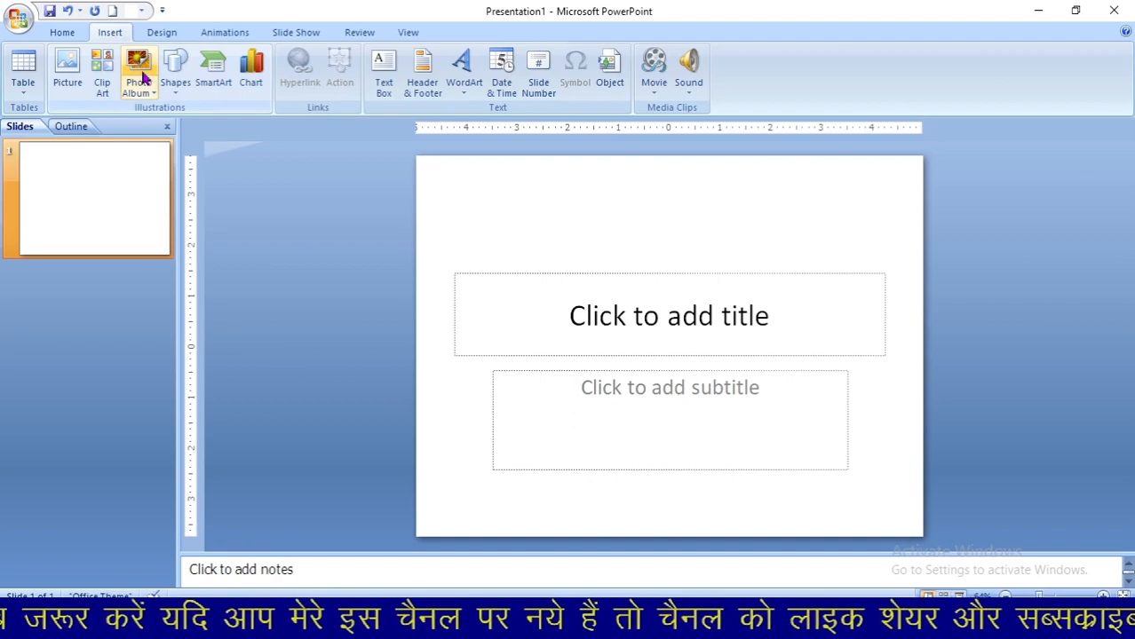
click(139, 71)
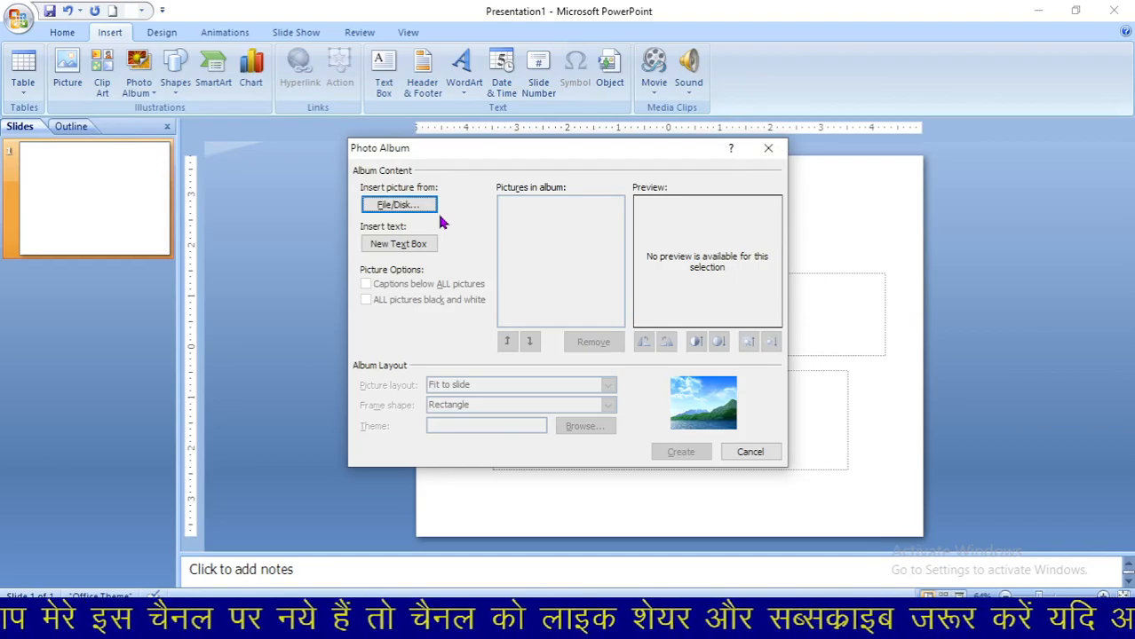
click(388, 208)
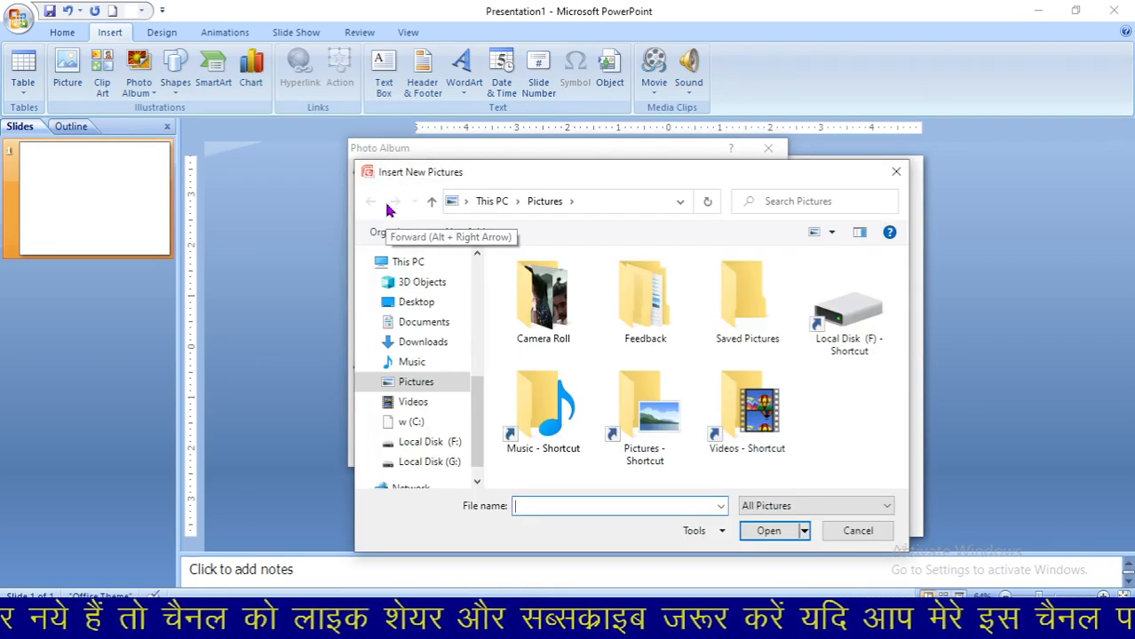
drag(479, 423, 478, 305)
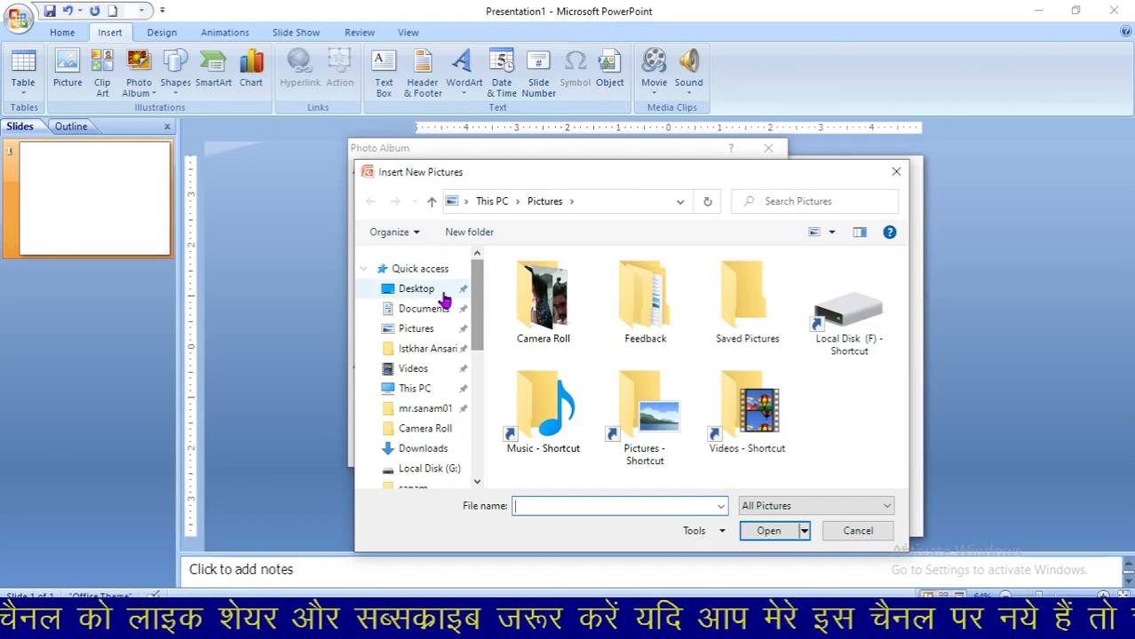
click(412, 295)
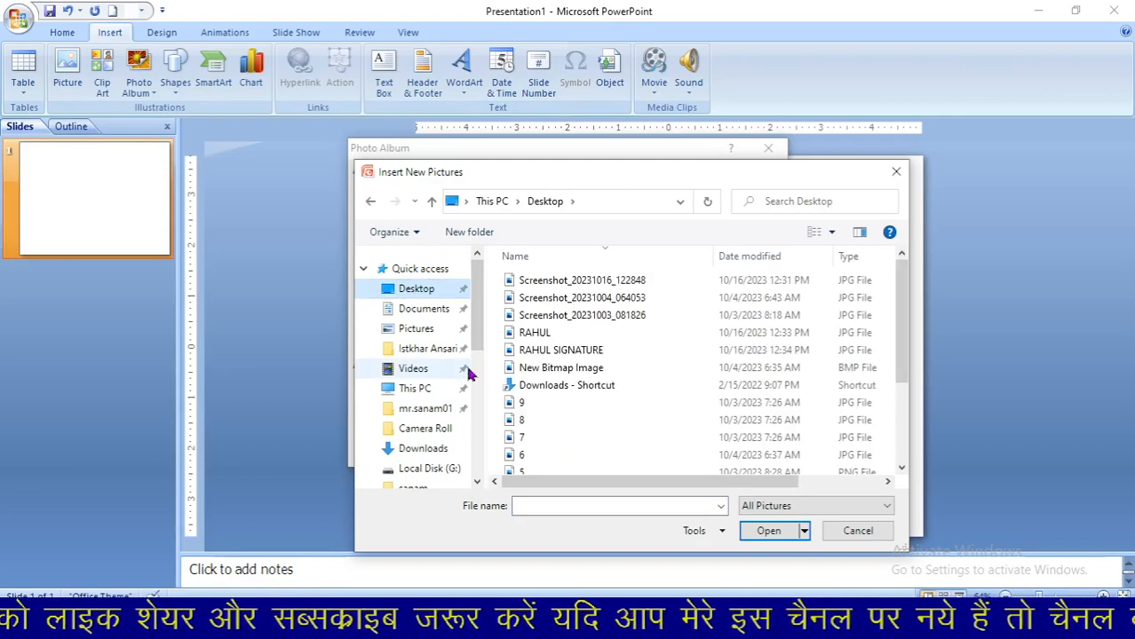
Step: Add the pictures named 1 through 9 from the Desktop to the album, leaving out 3 (2)
drag(901, 327, 905, 390)
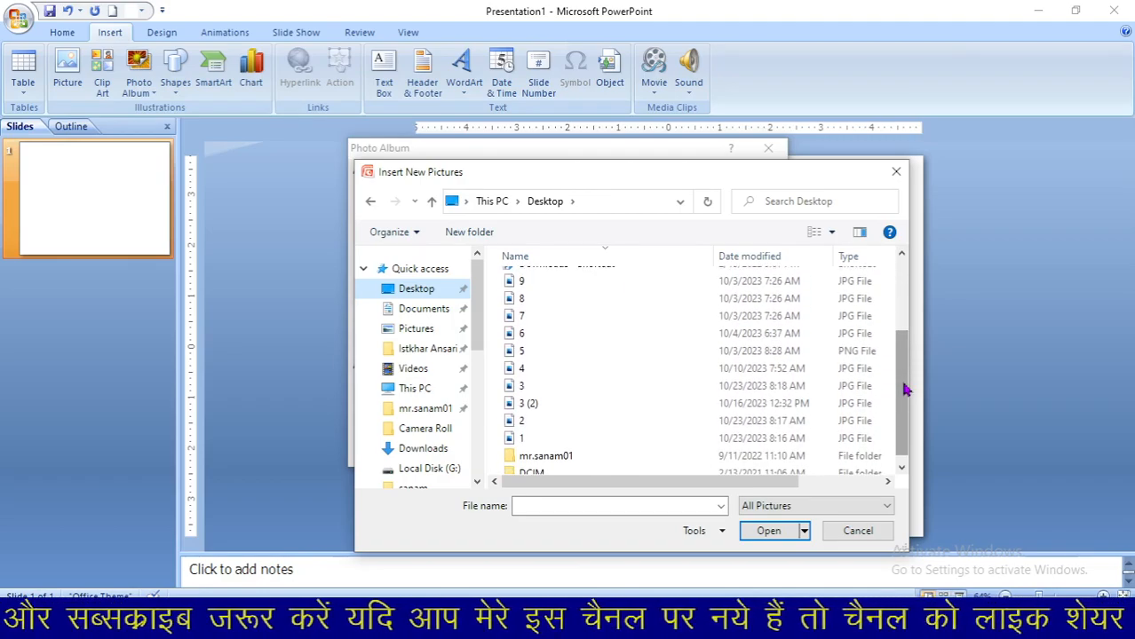
click(528, 439)
ctrl+click(531, 423)
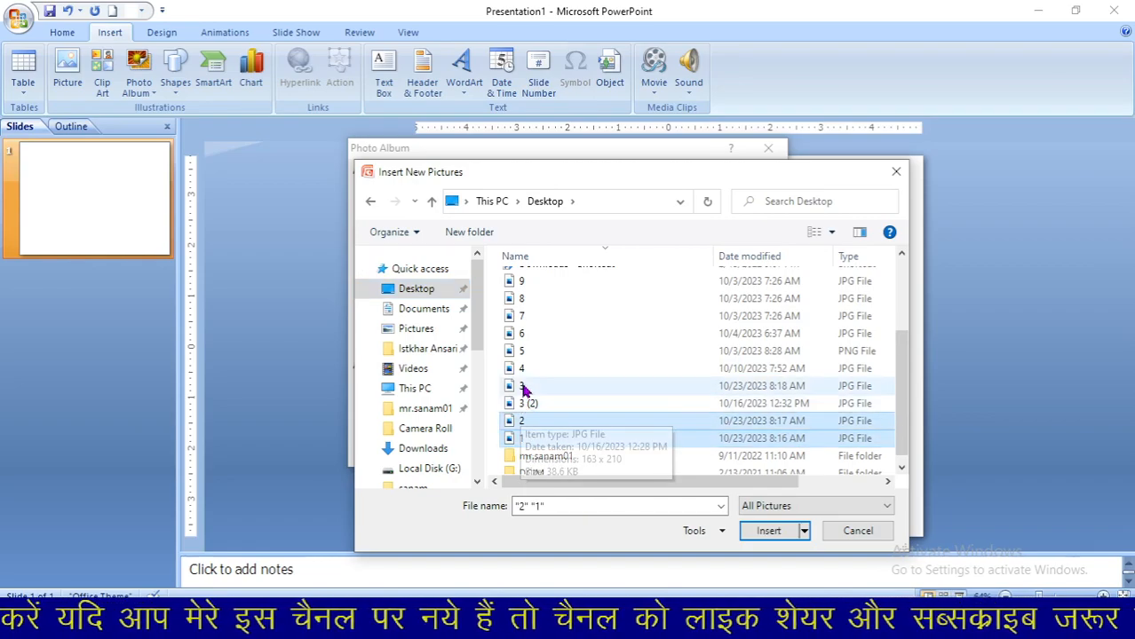
ctrl+click(524, 386)
ctrl+click(526, 370)
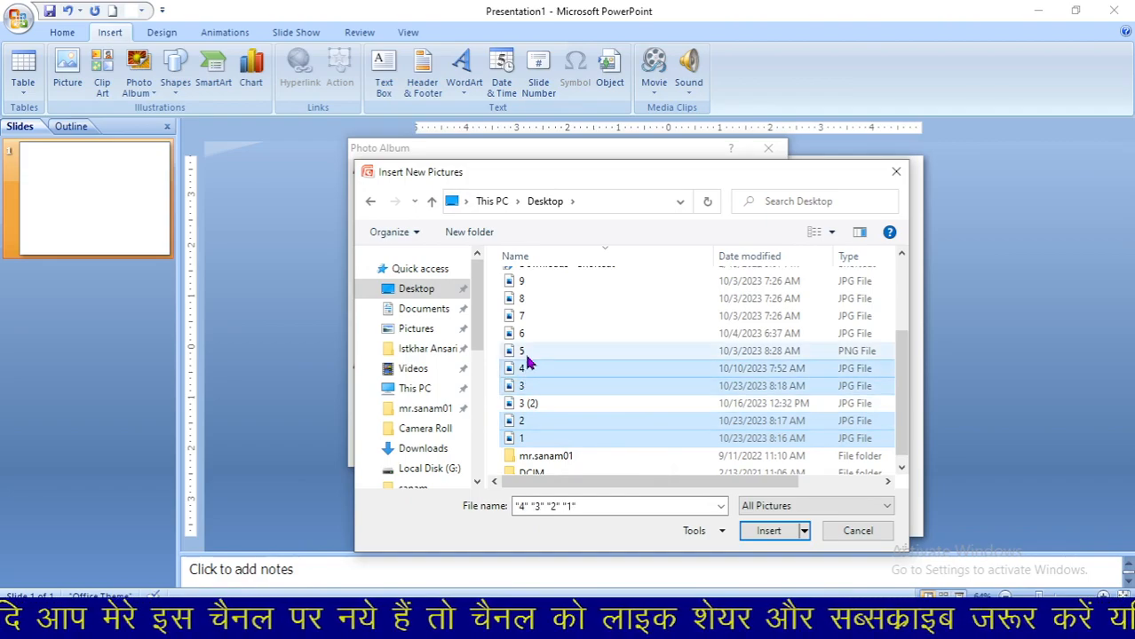
ctrl+click(526, 353)
ctrl+click(528, 335)
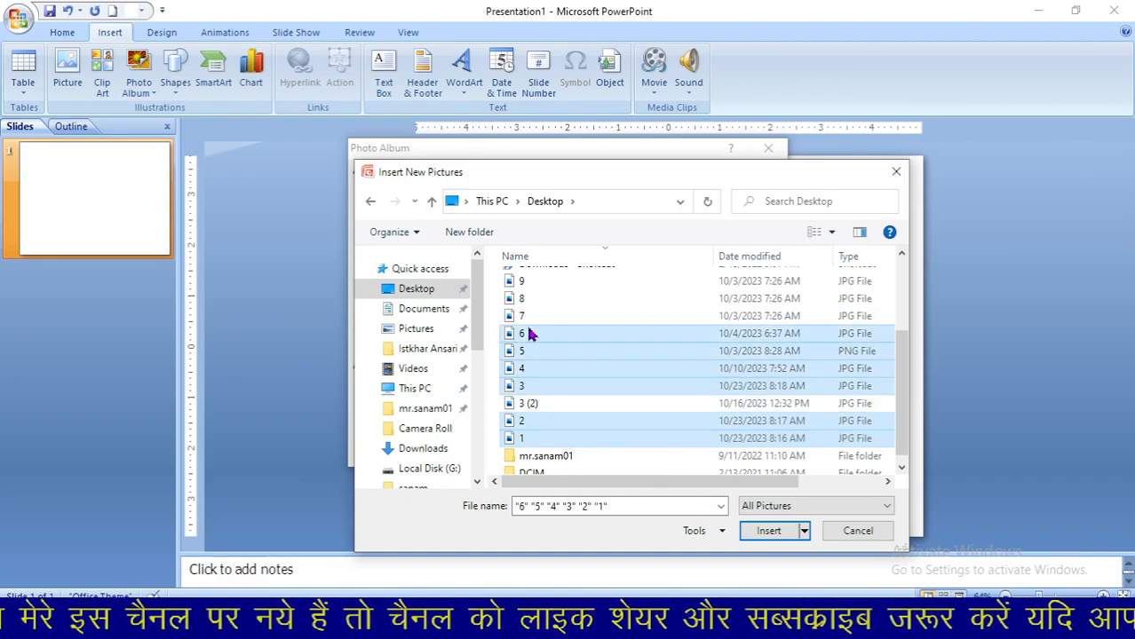
ctrl+click(529, 317)
ctrl+click(529, 300)
ctrl+click(529, 282)
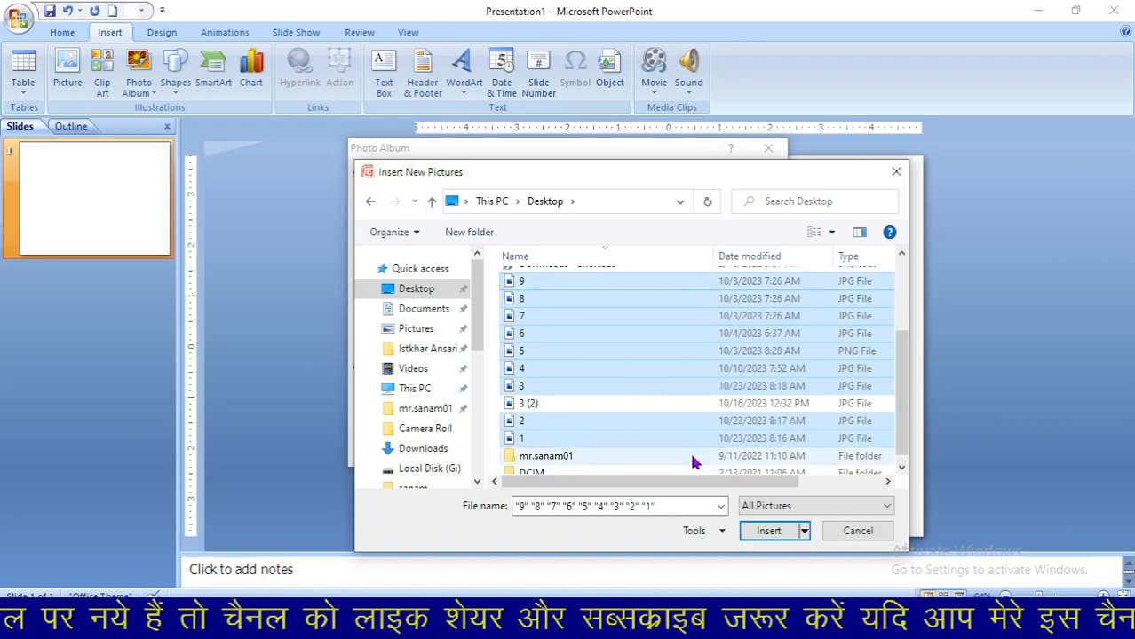
click(775, 537)
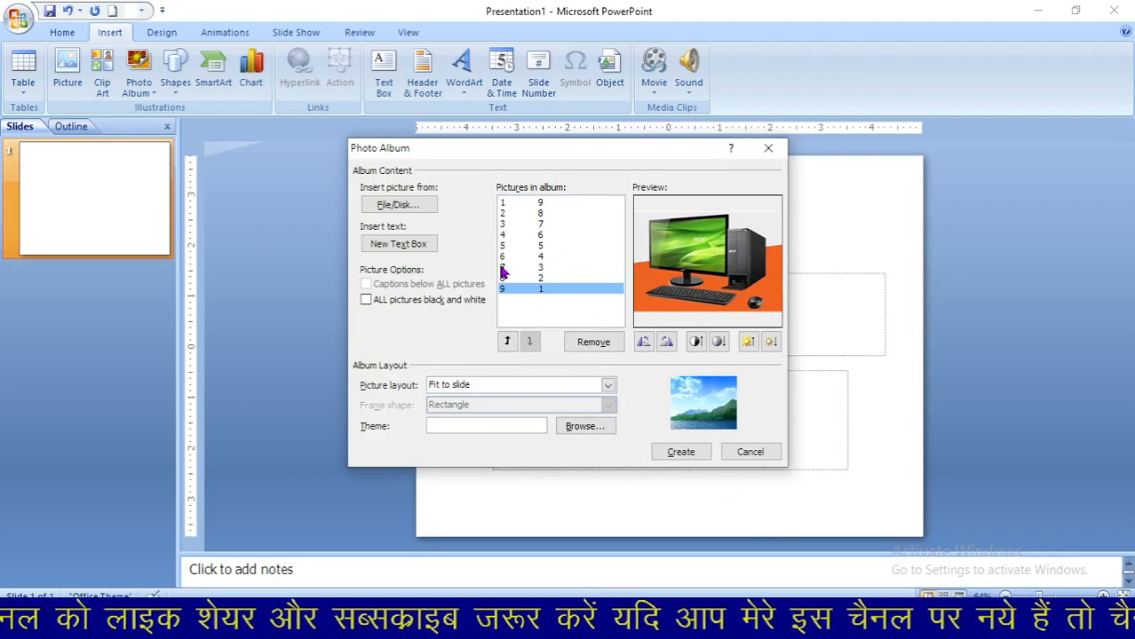
Step: Preview several of the album's pictures and create the photo album with the Fit to slide layout
click(533, 280)
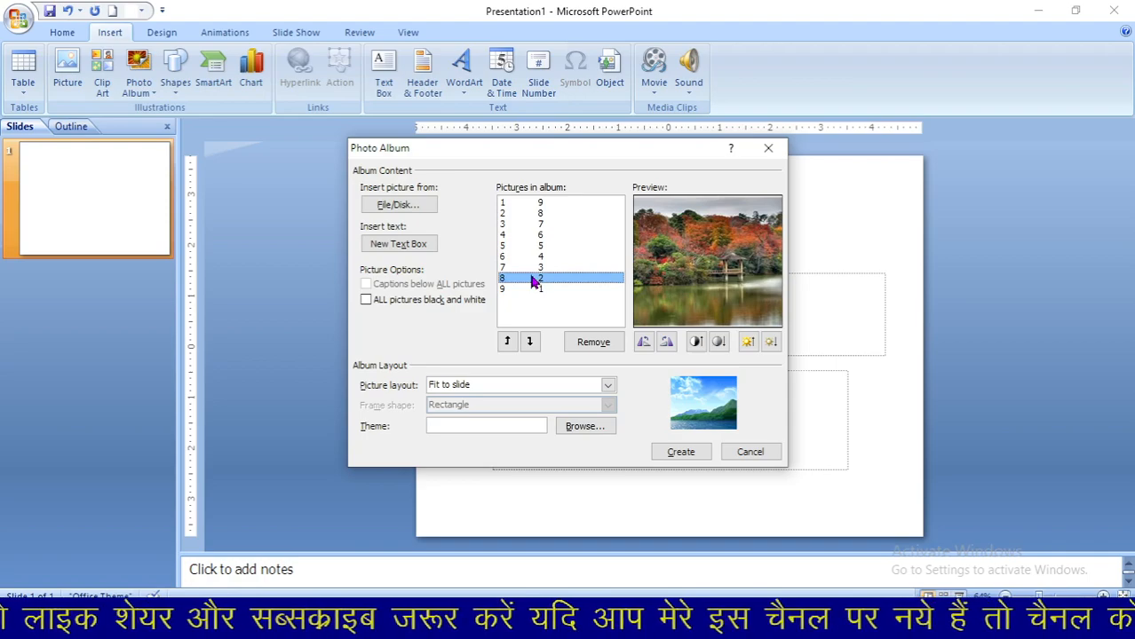
click(533, 269)
click(536, 258)
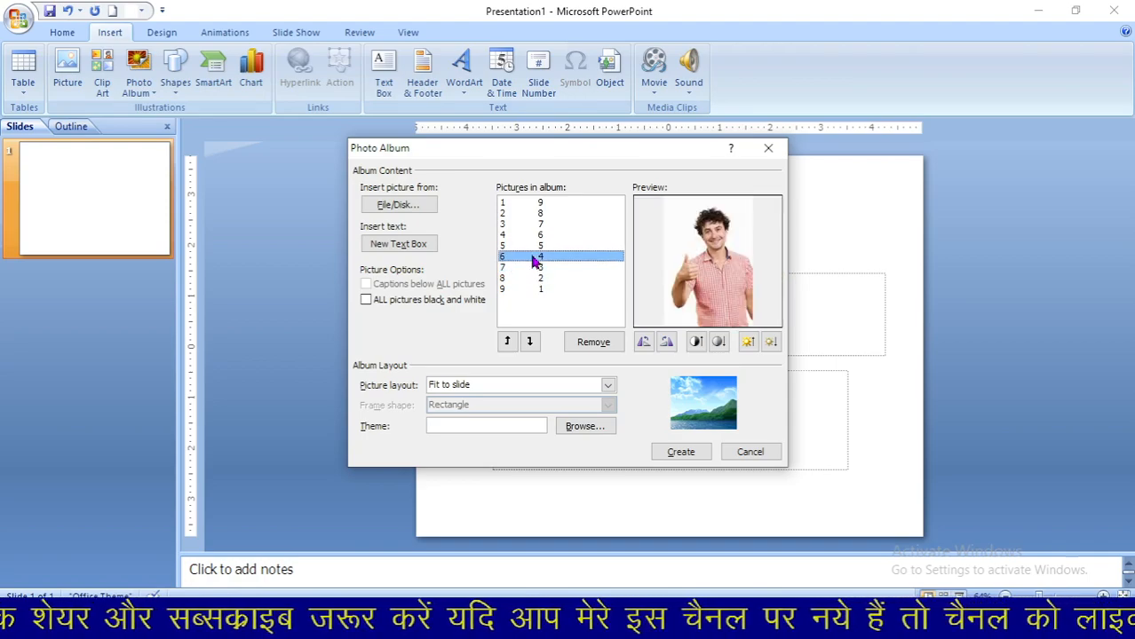
click(537, 246)
click(536, 215)
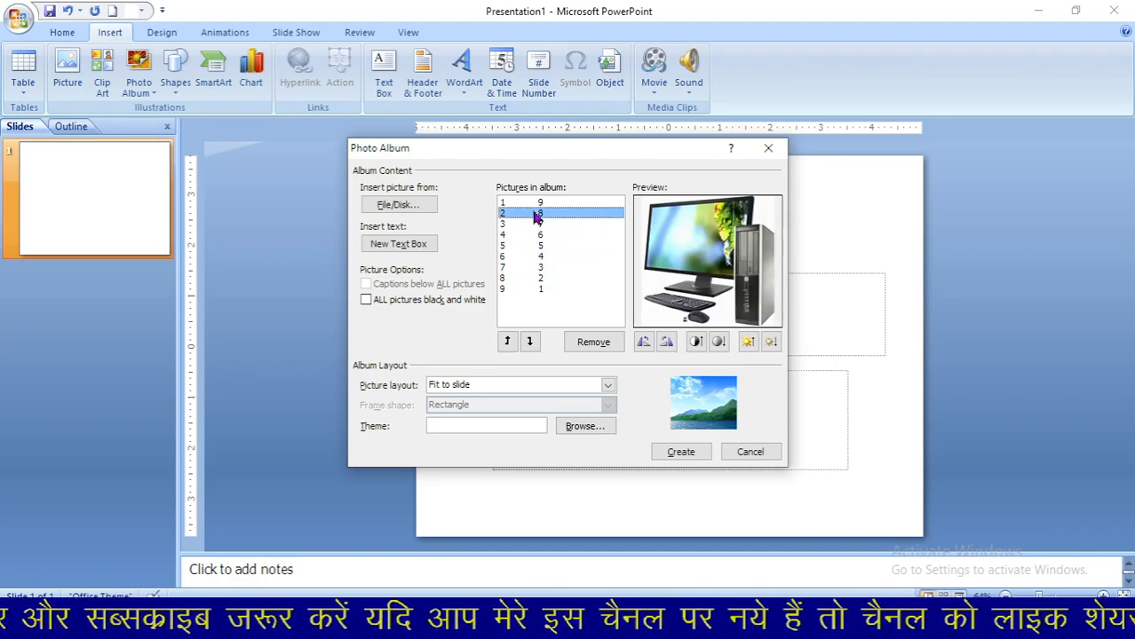
click(680, 455)
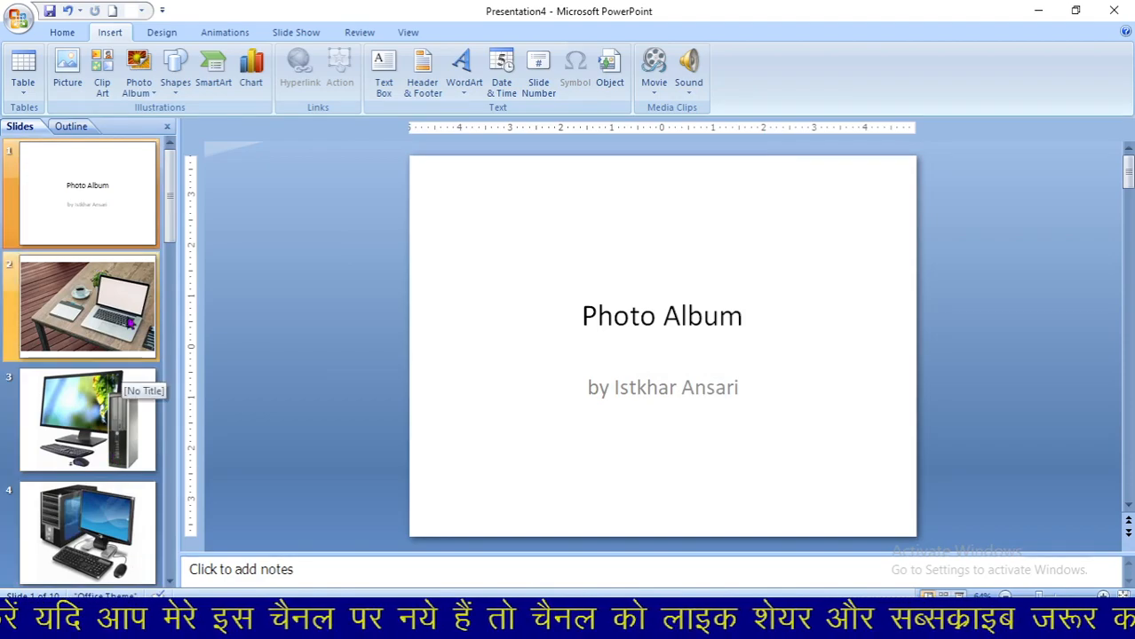
Step: Look through the generated album slides from the last one back to the title slide
drag(174, 208, 184, 524)
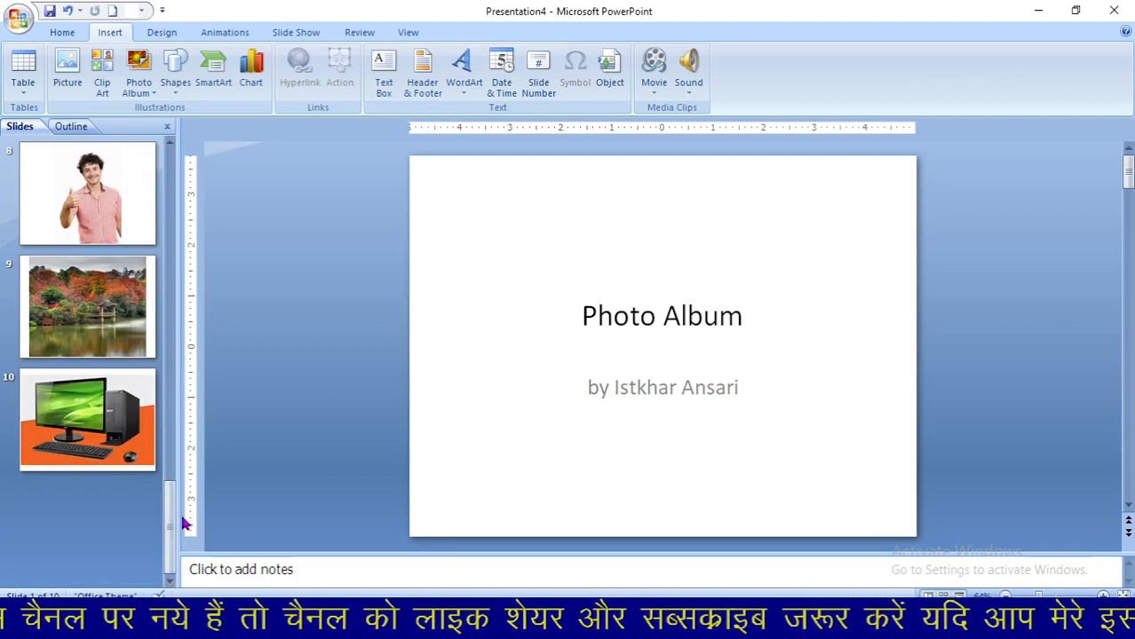
click(23, 405)
key(Up)
key(Up)
key(Up)
key(Up)
key(Up)
key(Up)
key(Up)
key(Up)
key(Up)
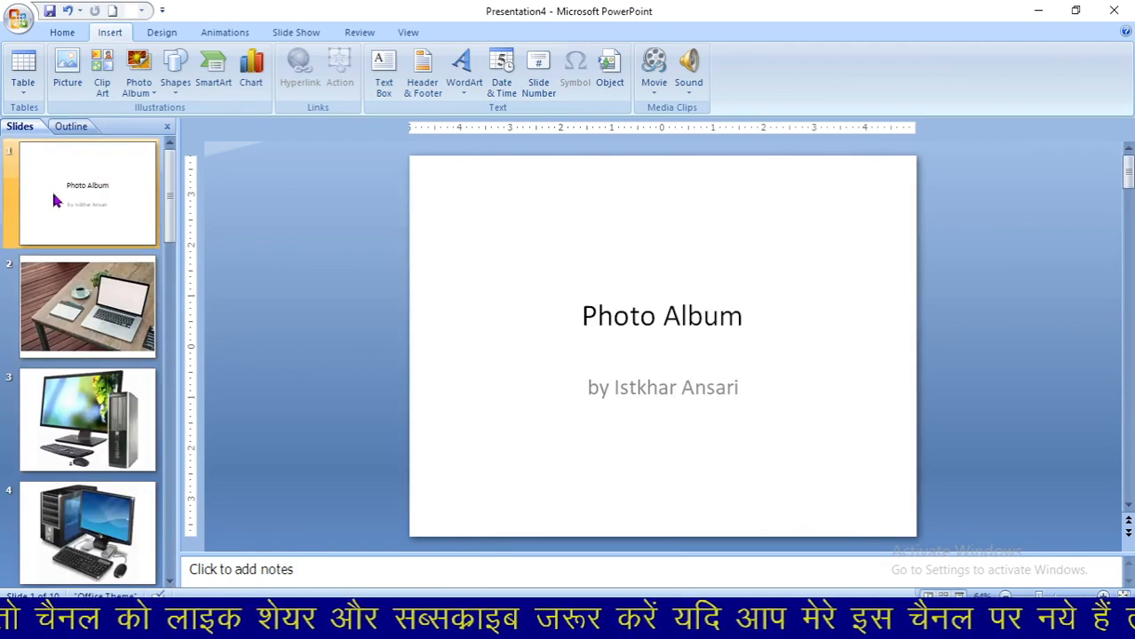
Step: Delete the Photo Album title slide at the start of the presentation
right_click(53, 201)
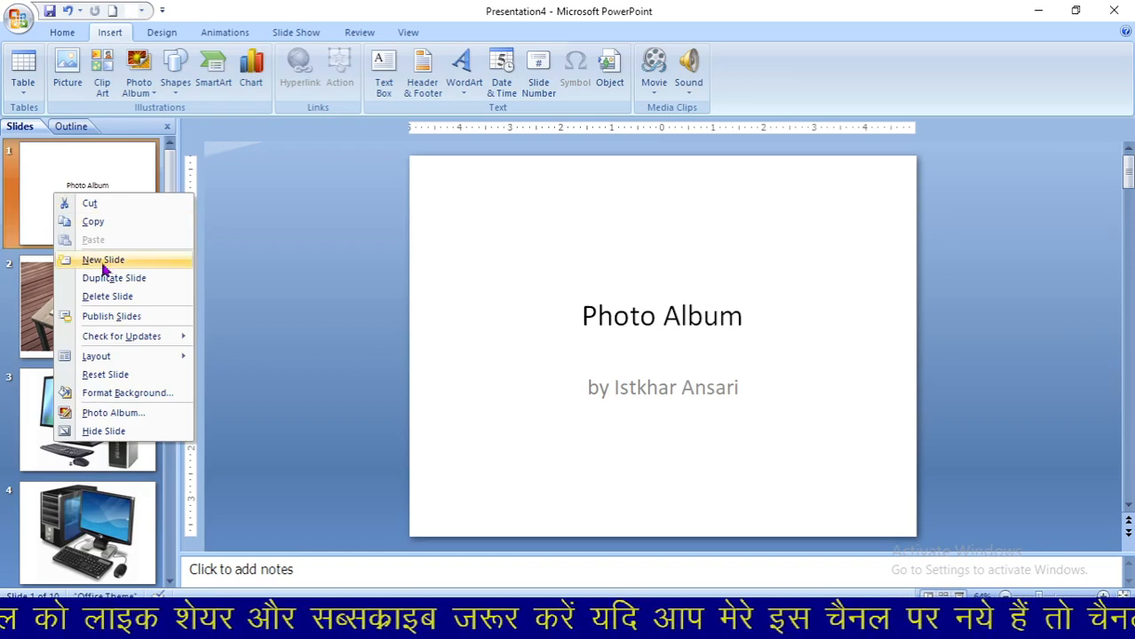
click(112, 298)
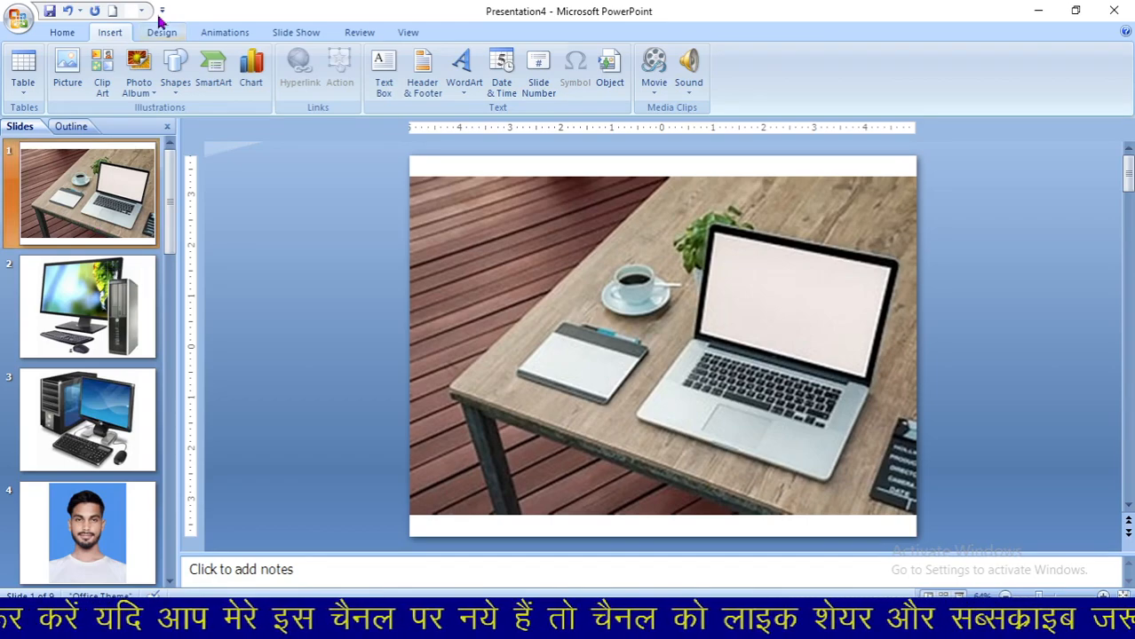
Step: Try out several transitions on the first slide, the laptop picture, and settle on Wipe Down
click(217, 35)
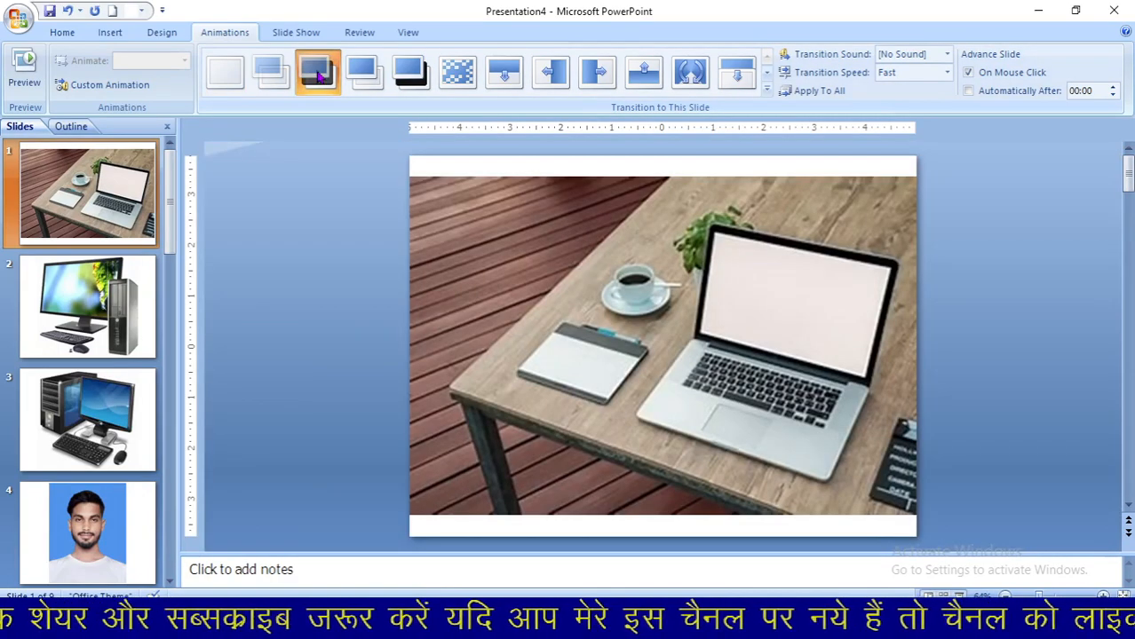
click(317, 77)
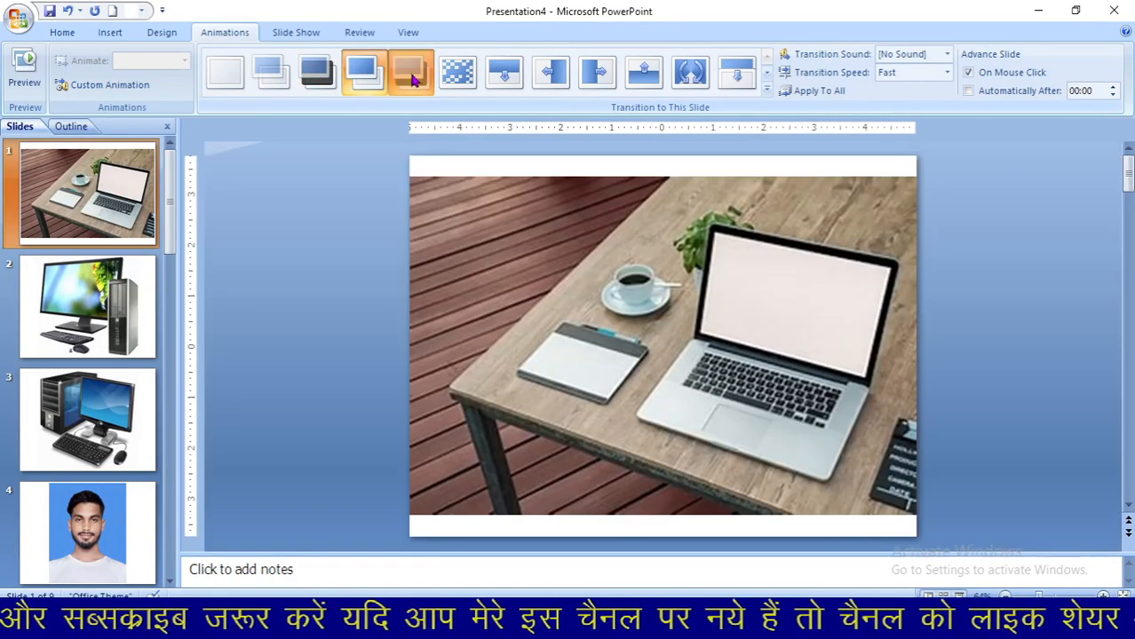
click(409, 75)
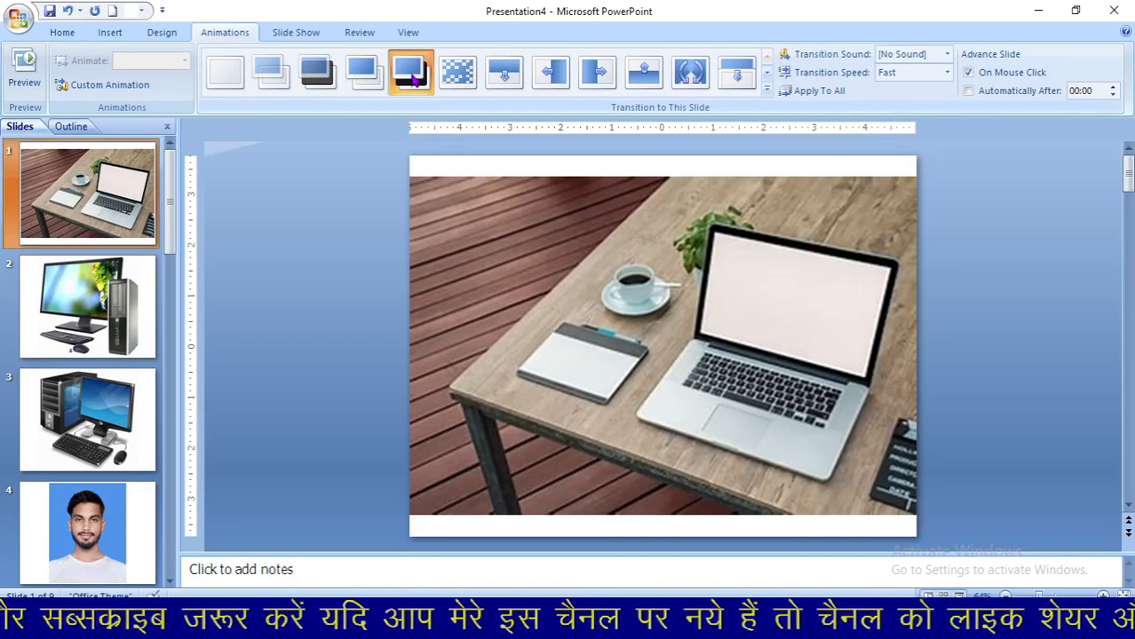
click(452, 80)
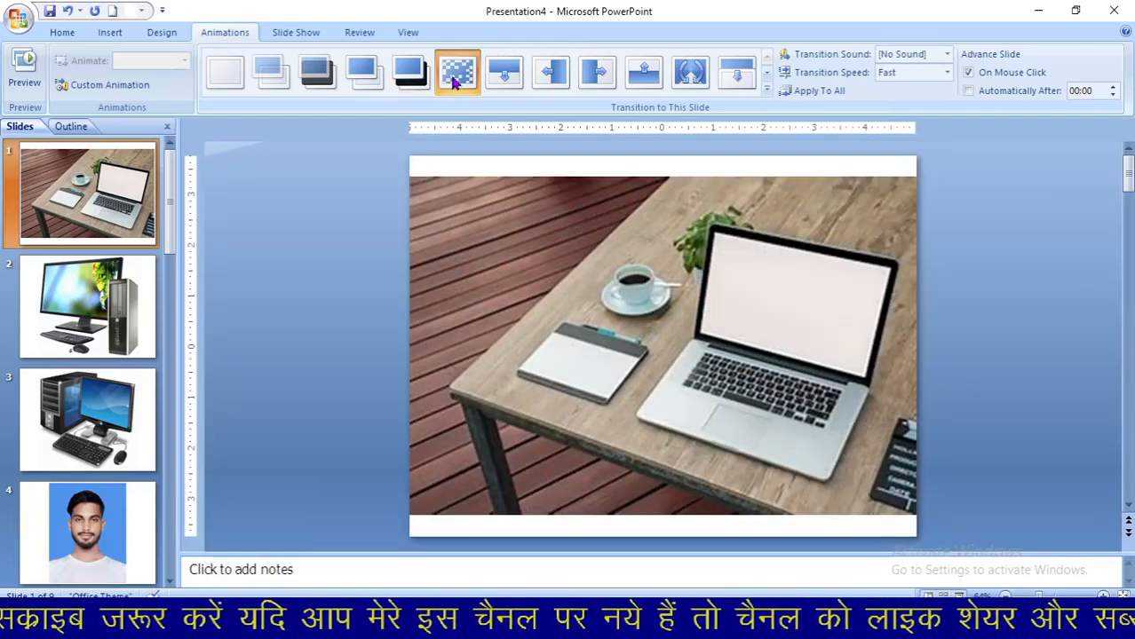
click(452, 80)
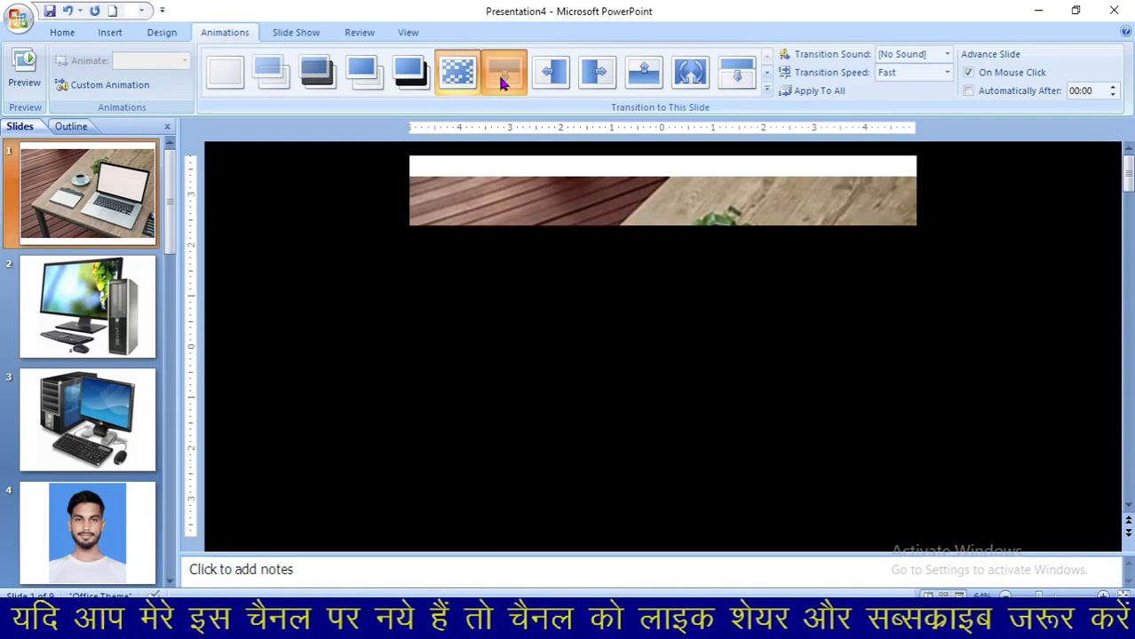
click(500, 75)
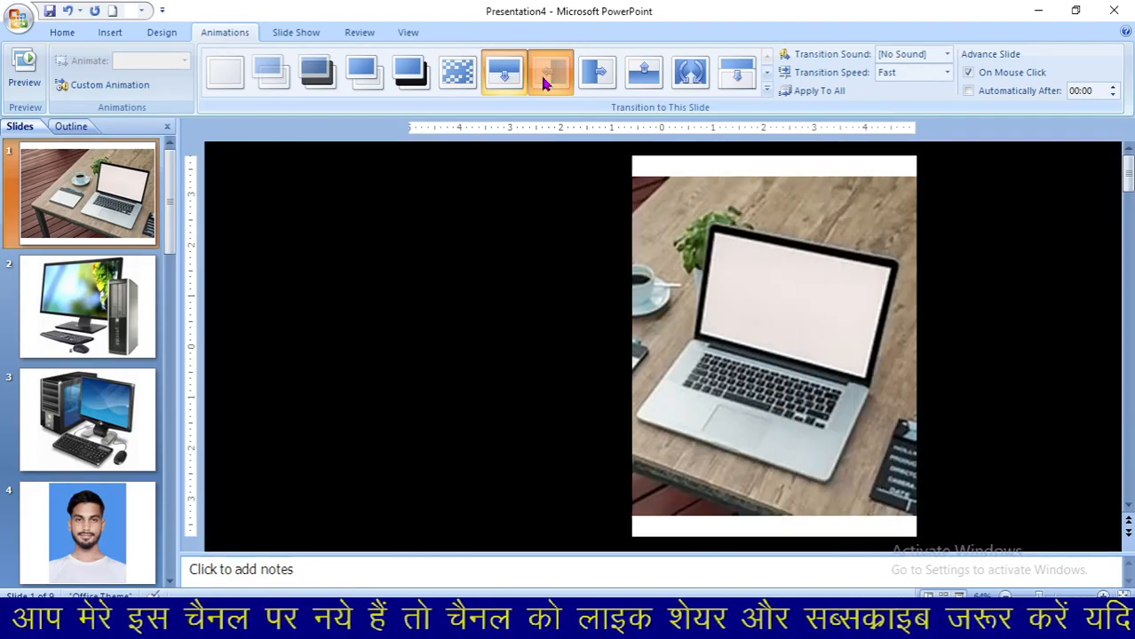
click(544, 80)
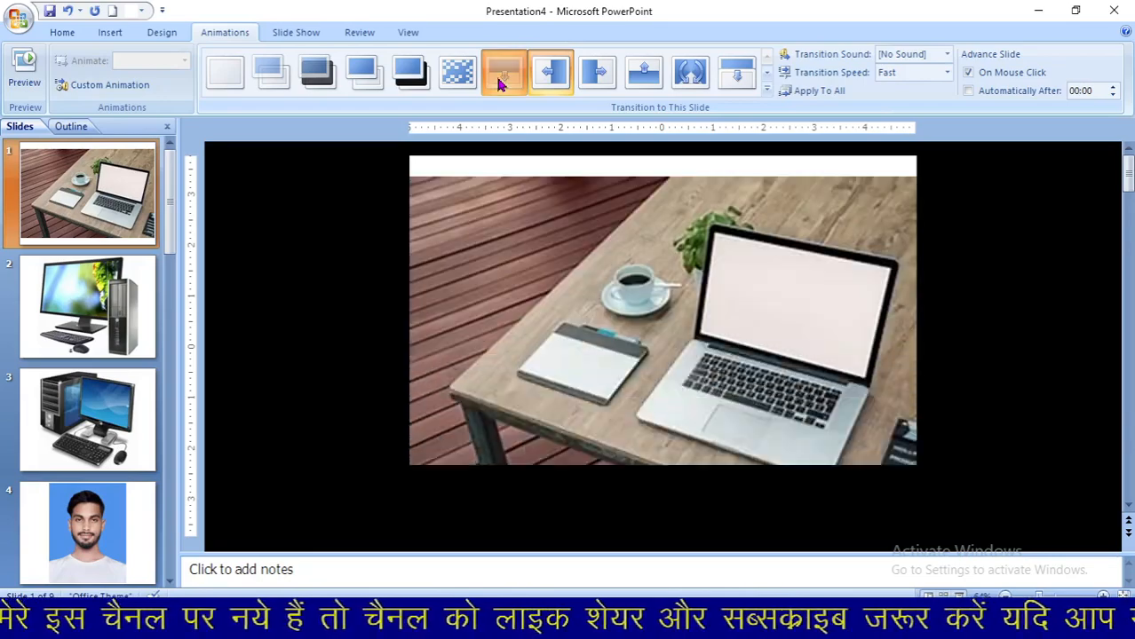
click(500, 80)
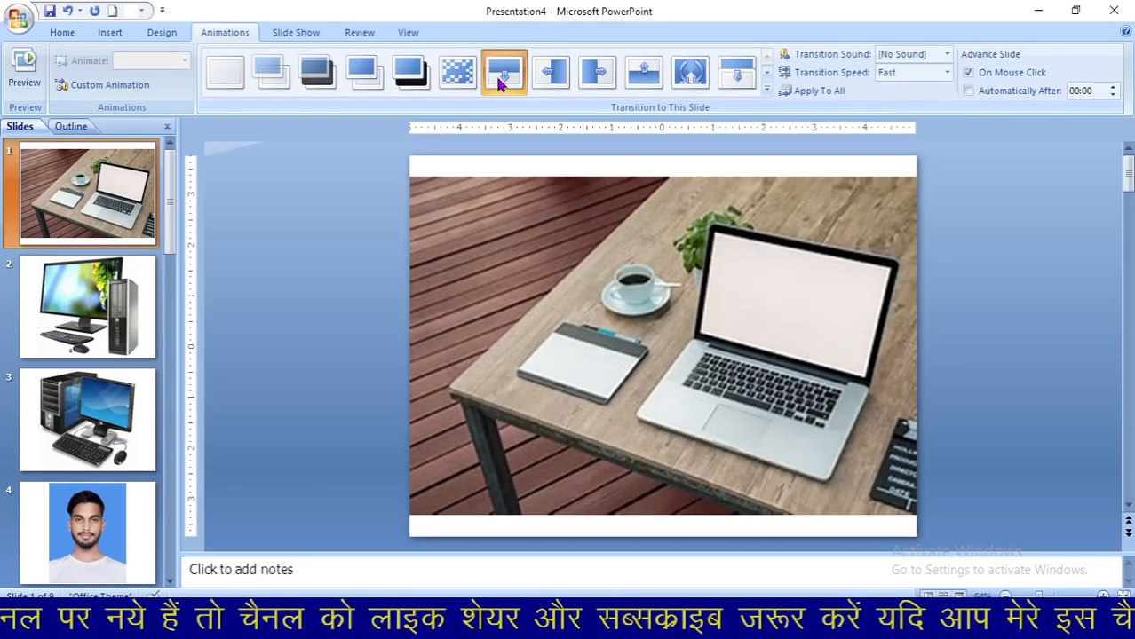
Step: Apply the Wipe Left transition to slide 2 and the Wipe Up transition to slide 3
click(113, 327)
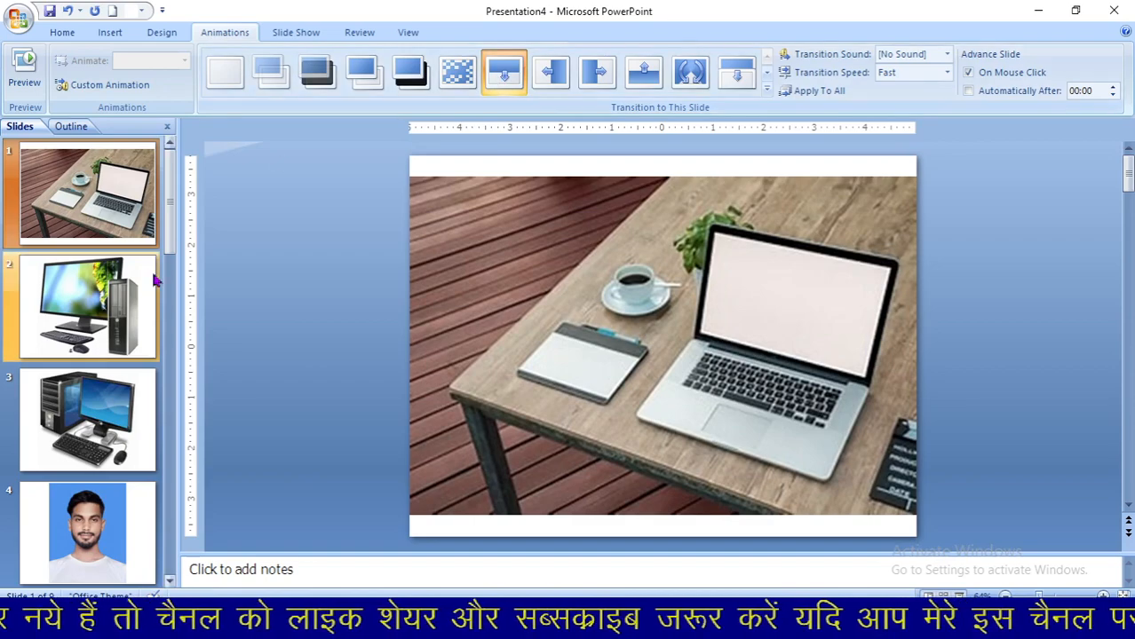
click(559, 73)
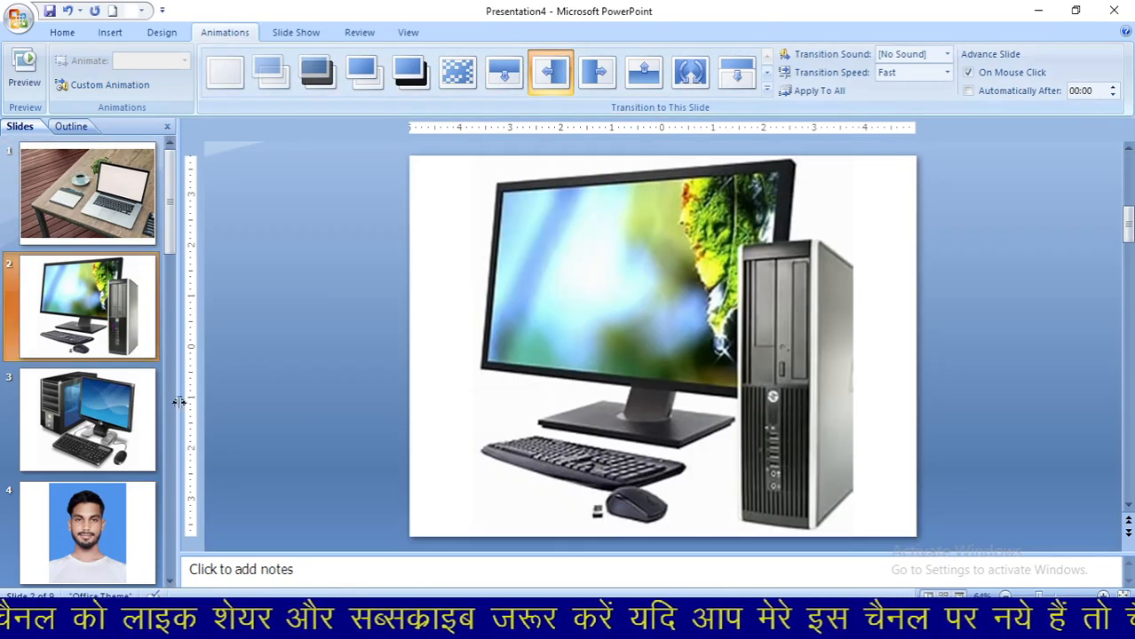
click(134, 439)
click(644, 71)
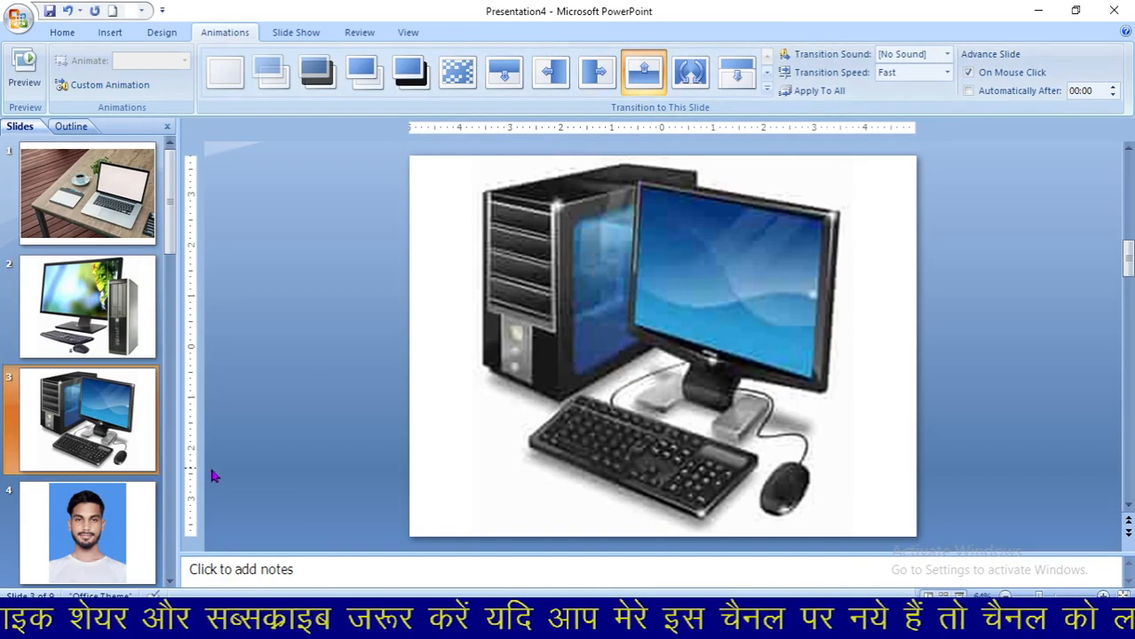
Step: Apply the Wedge transition to slide 4 and the Cut transition to slide 5
click(122, 522)
click(691, 71)
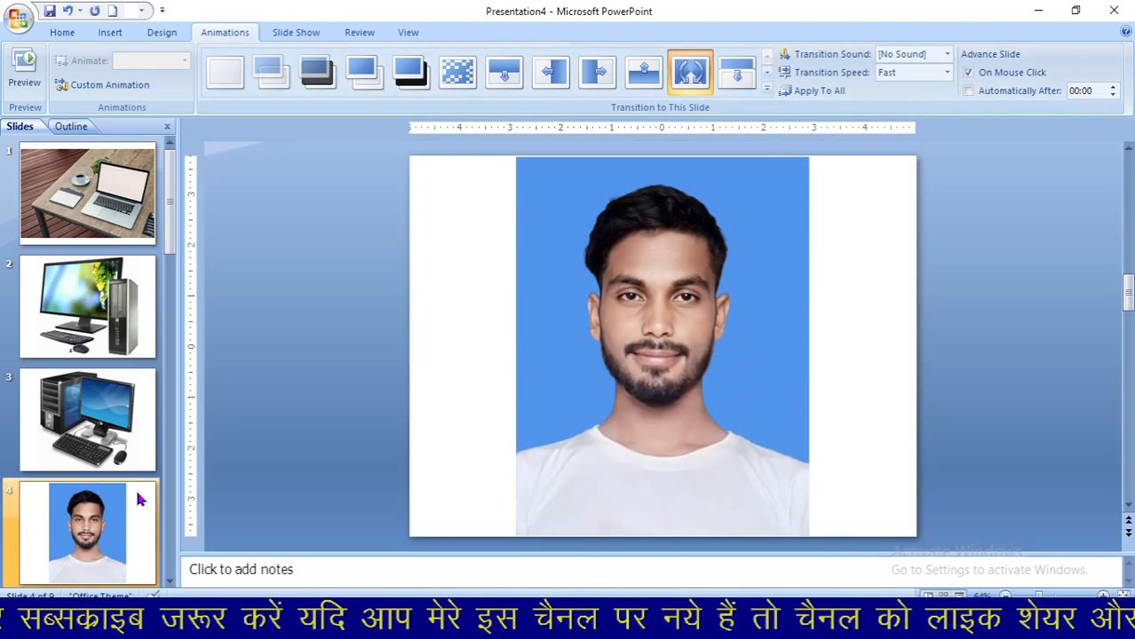
scroll(198, 389, down, 1)
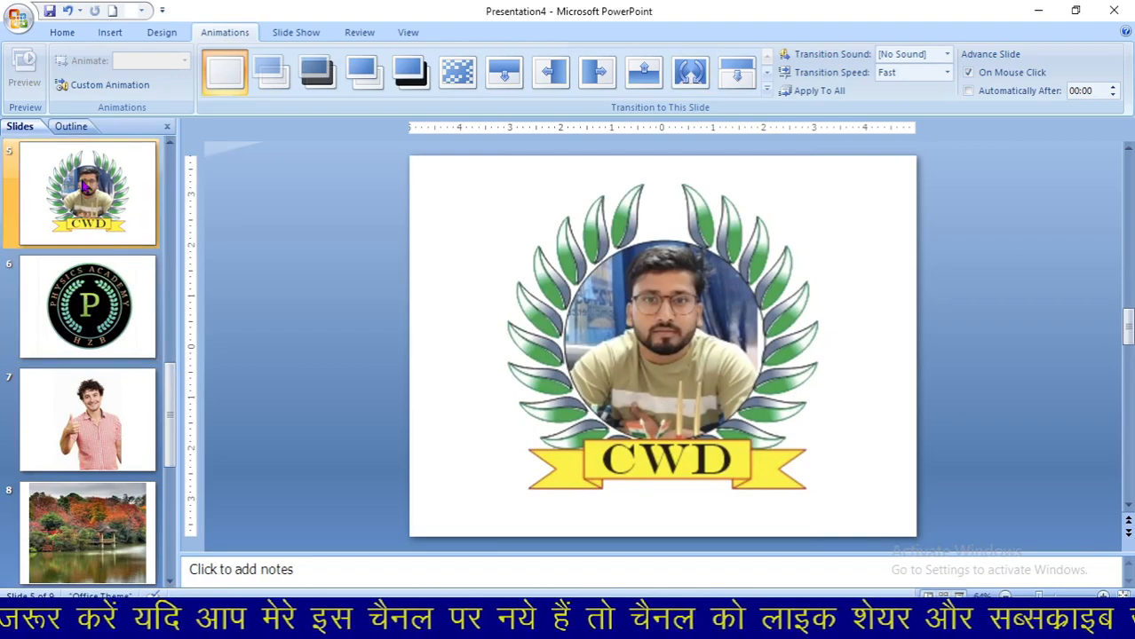
click(360, 73)
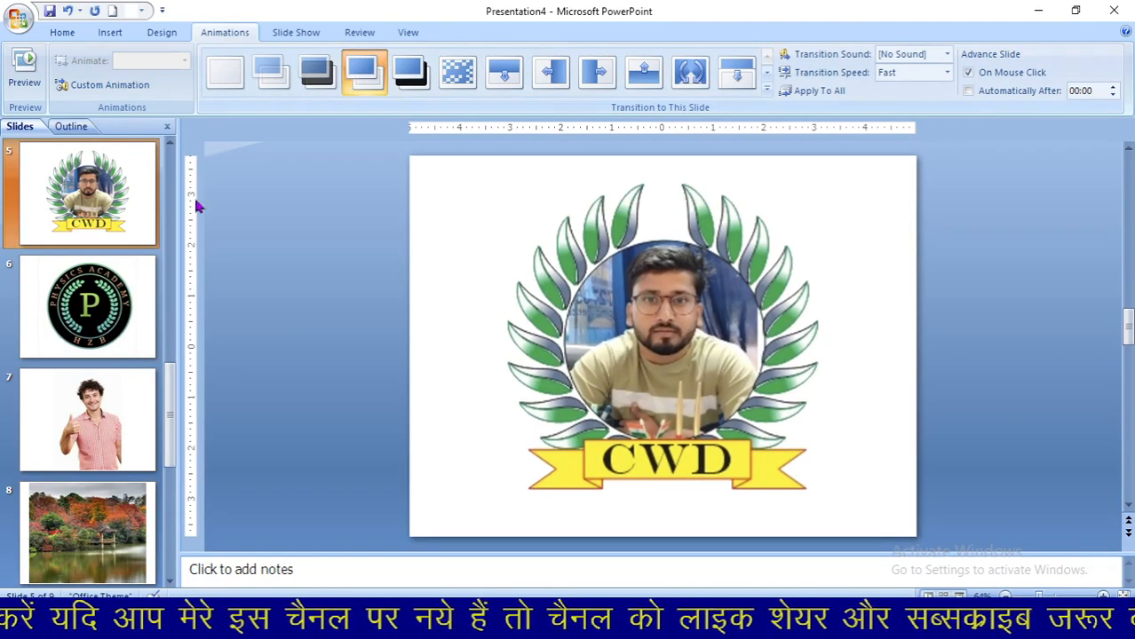
Step: Try the Wedge transition on slide 6, the Physics Academy logo, and settle on Newsflash
click(132, 282)
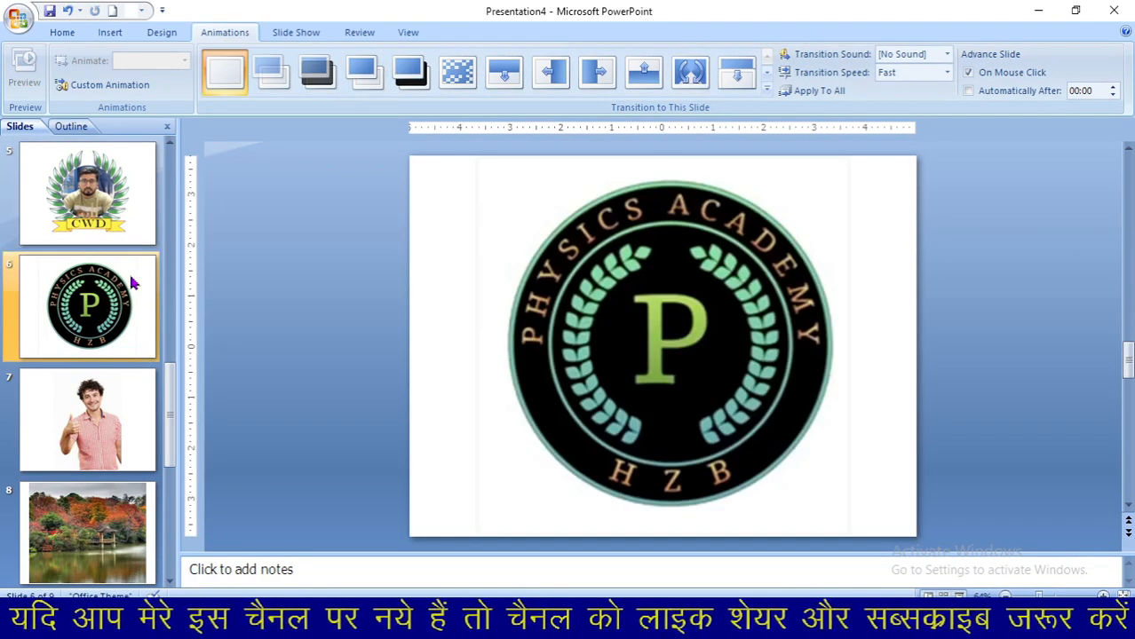
click(768, 90)
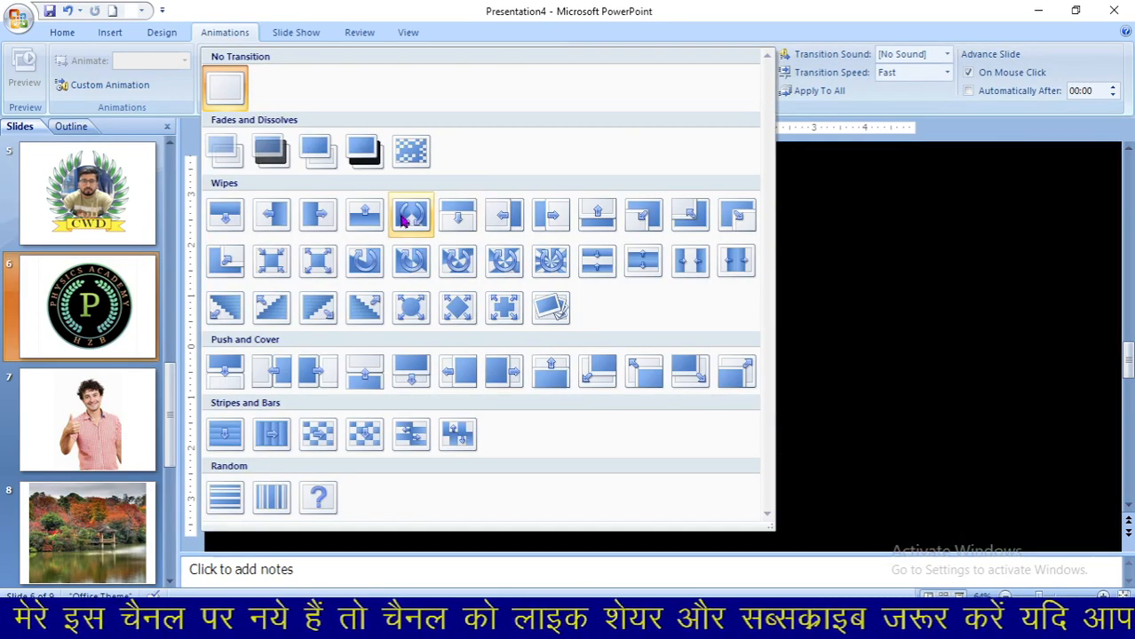
click(409, 218)
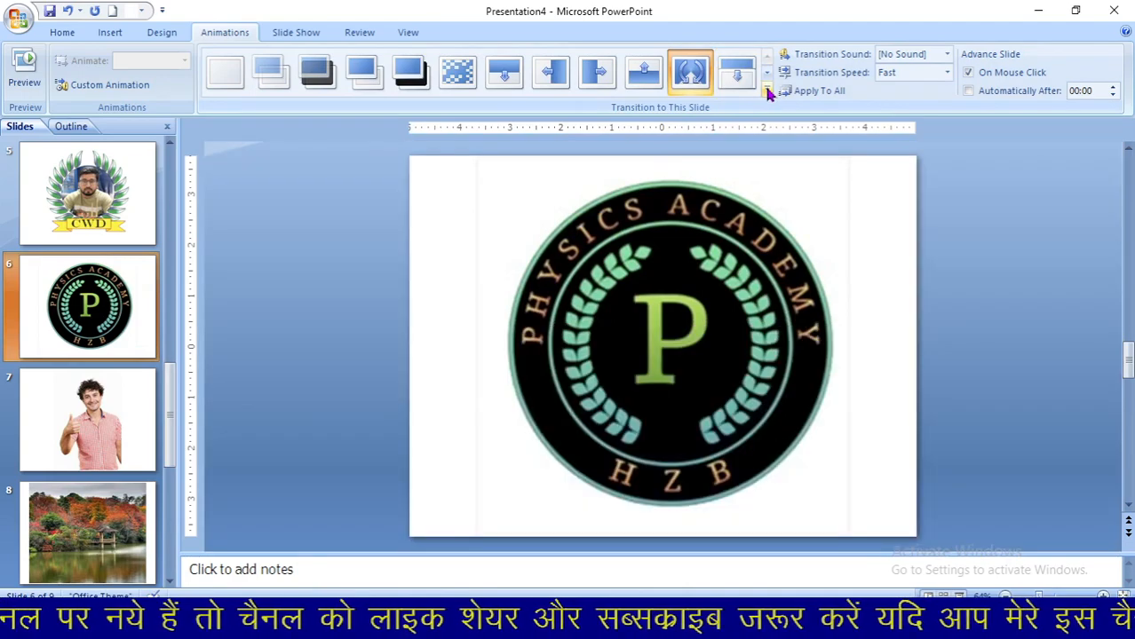
click(767, 91)
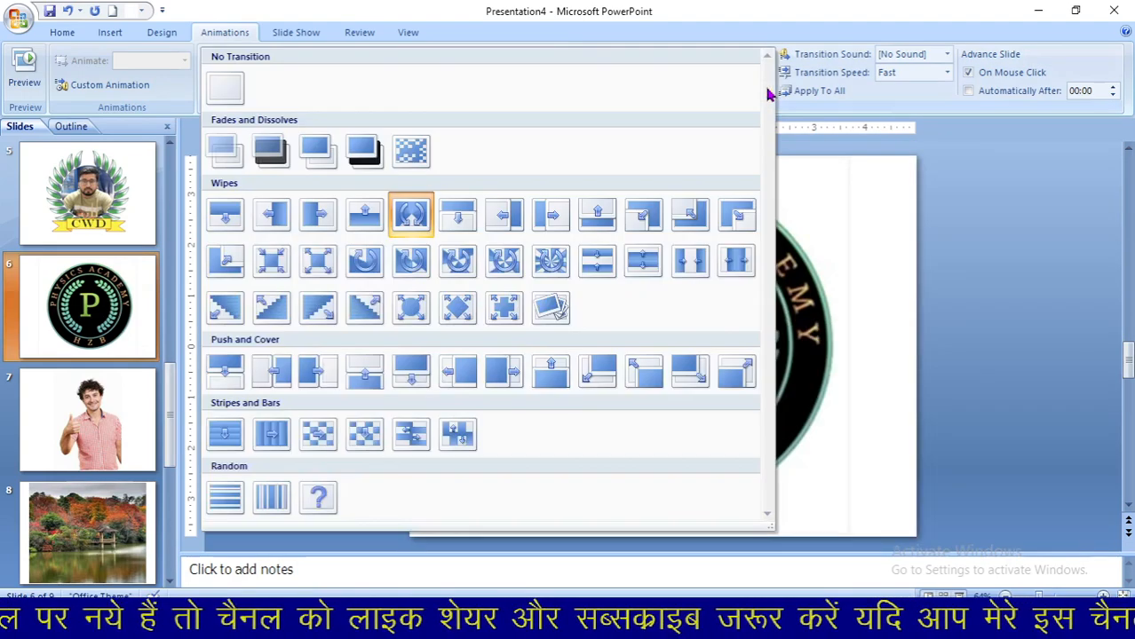
click(545, 304)
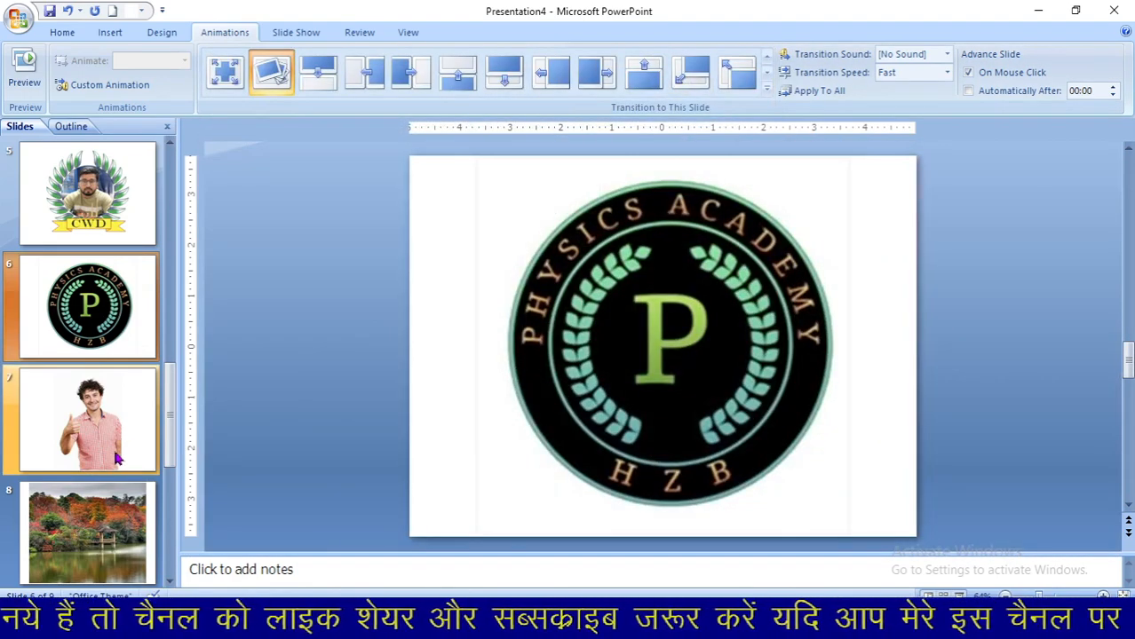
Step: Apply the Uncover Down transition to slide 7 and the Cover Left-Up transition to slide 8
click(120, 458)
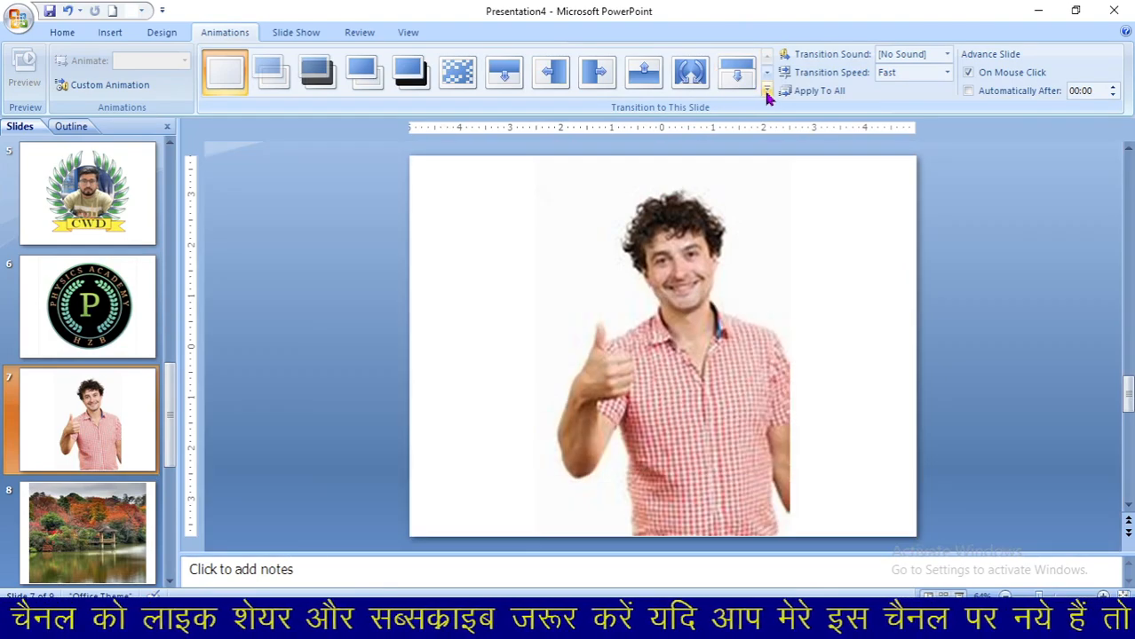
click(729, 77)
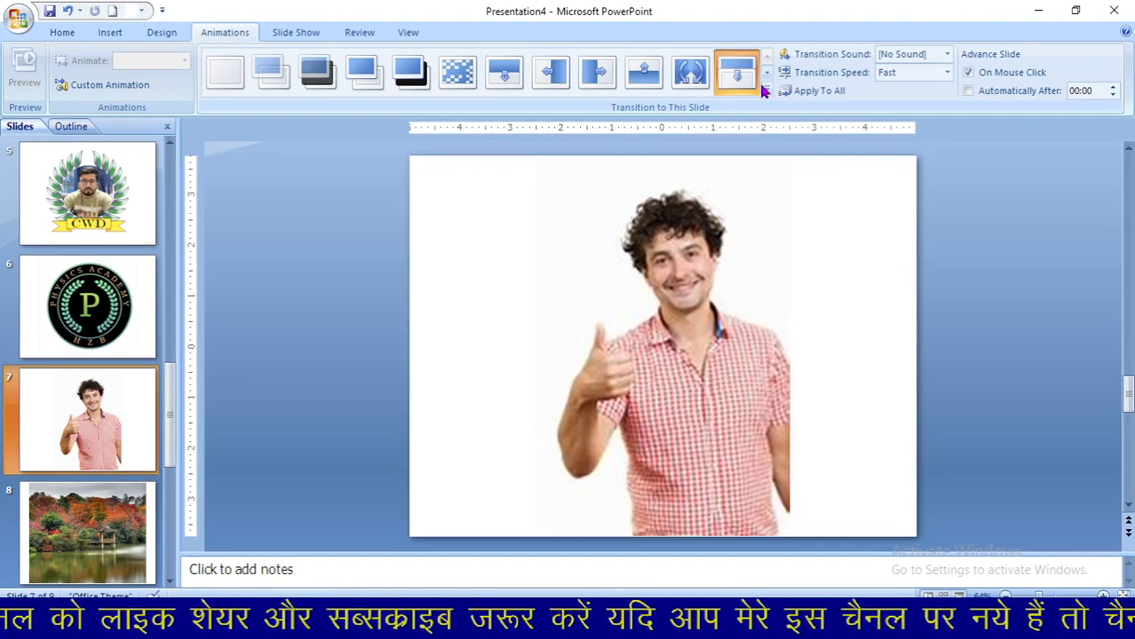
click(105, 509)
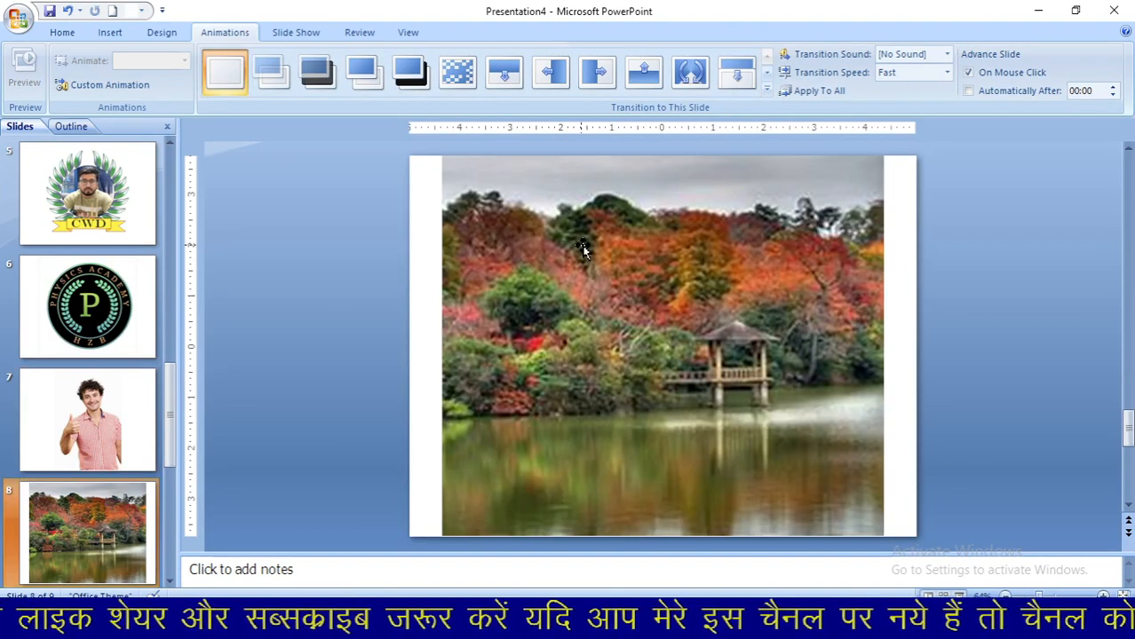
click(769, 93)
click(643, 352)
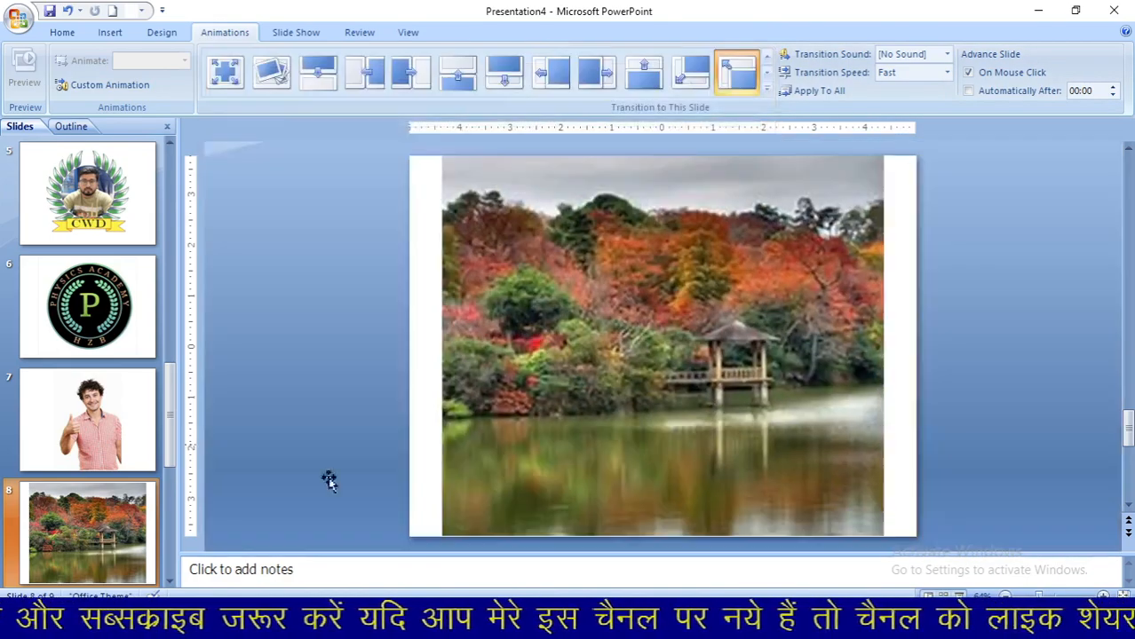
Step: Apply the Wedge transition to slide 9, the Acer desktop computer picture
scroll(165, 473, down, 1)
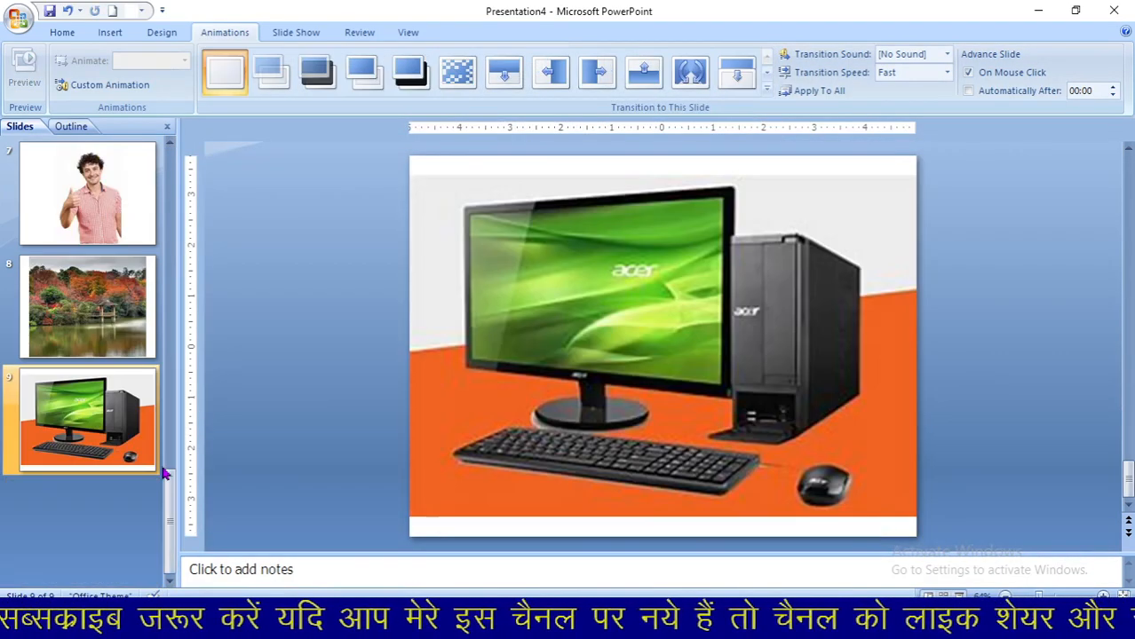
click(104, 298)
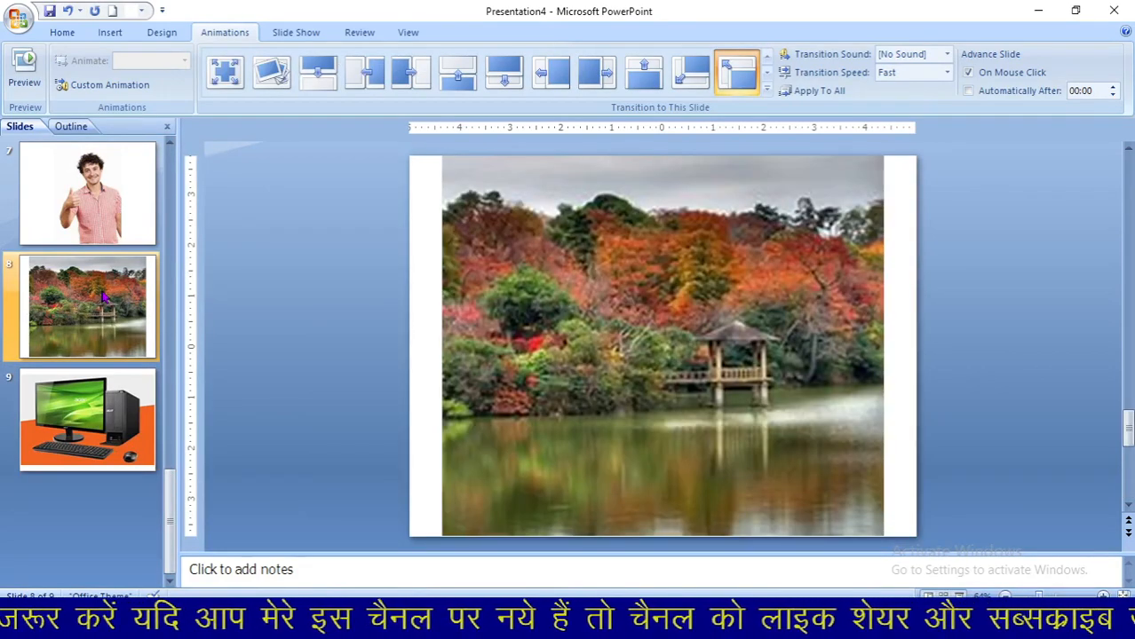
click(86, 407)
click(677, 80)
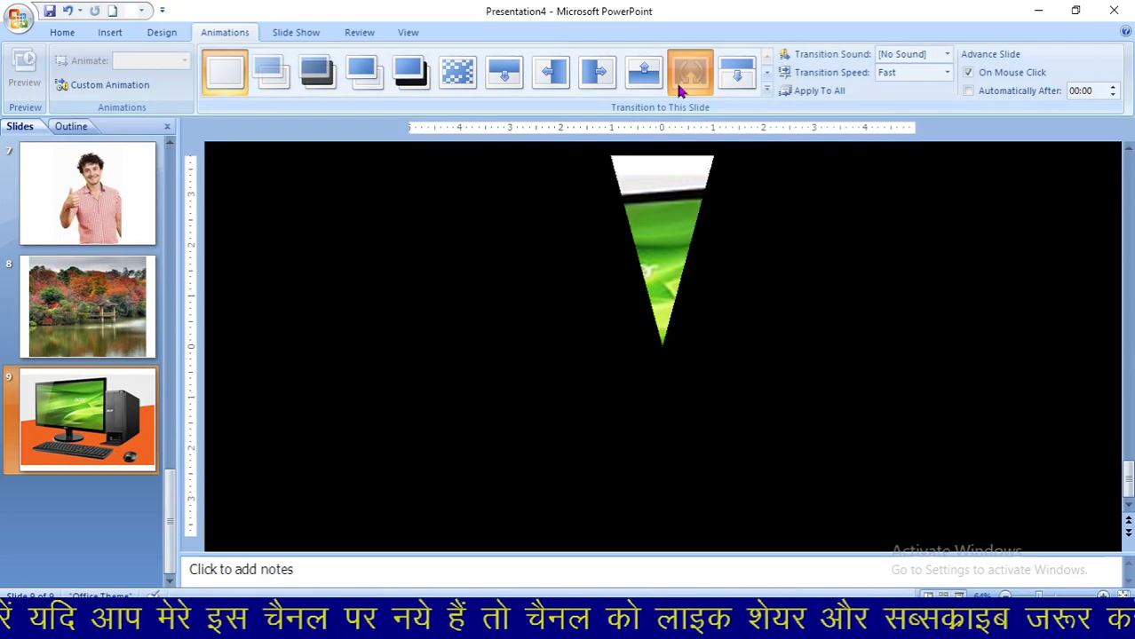
Step: Change the transition of slide 8 to Wipe Right and that of slide 7 to Wipe Left
click(152, 318)
click(586, 78)
click(65, 172)
click(553, 73)
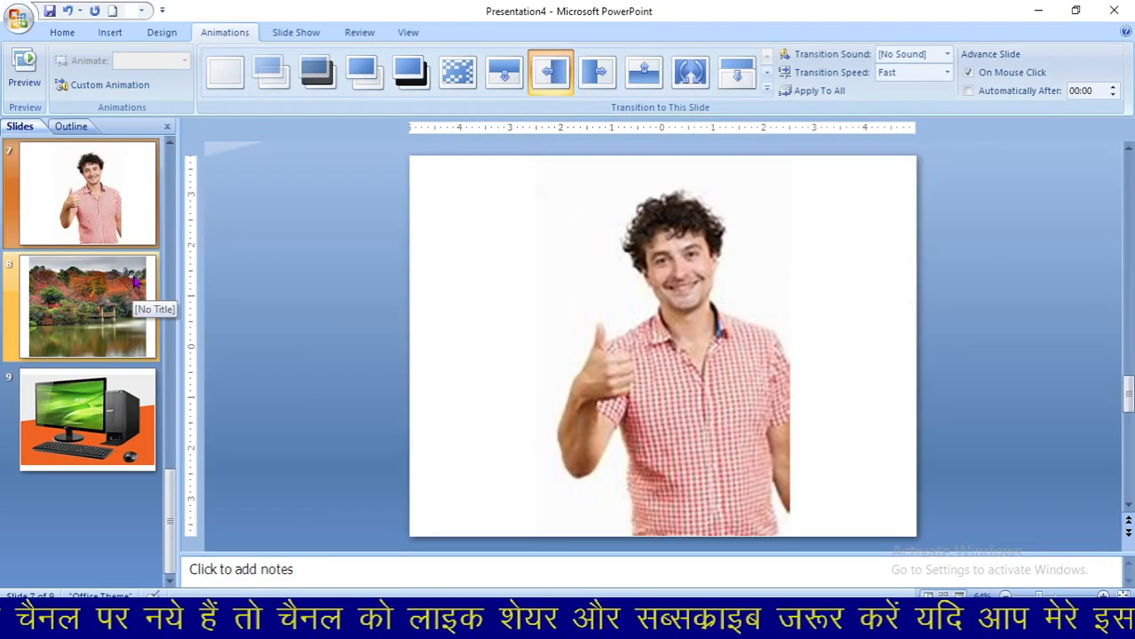
Step: Return to slide 1, the laptop picture, and change its transition to Wipe Left
key(Up)
key(Up)
key(Up)
key(Up)
key(Up)
key(Up)
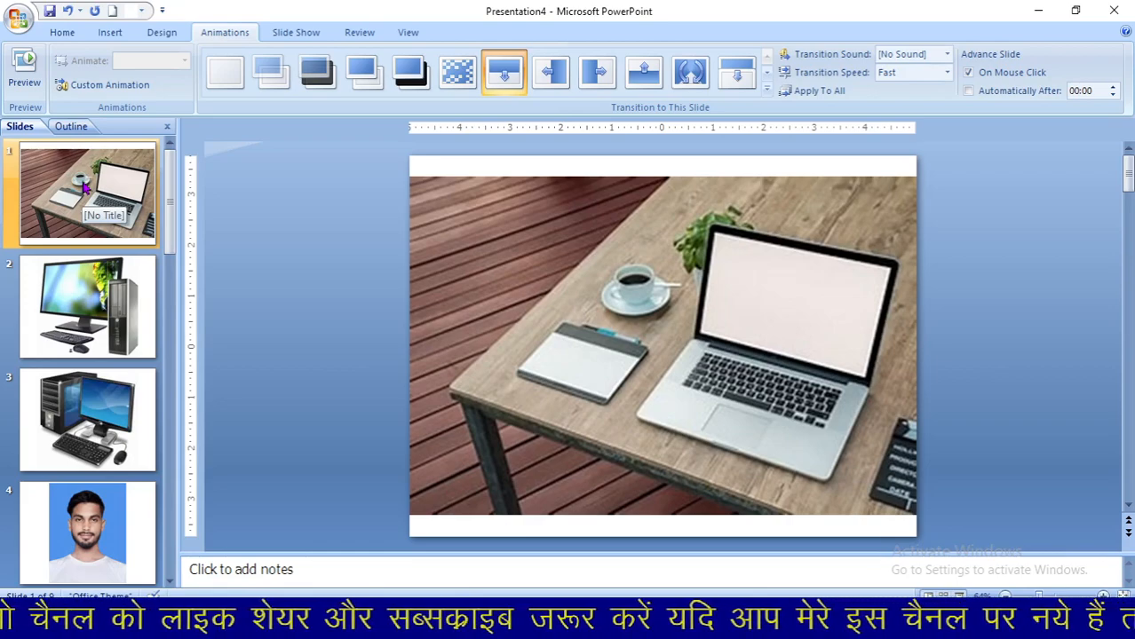
click(553, 73)
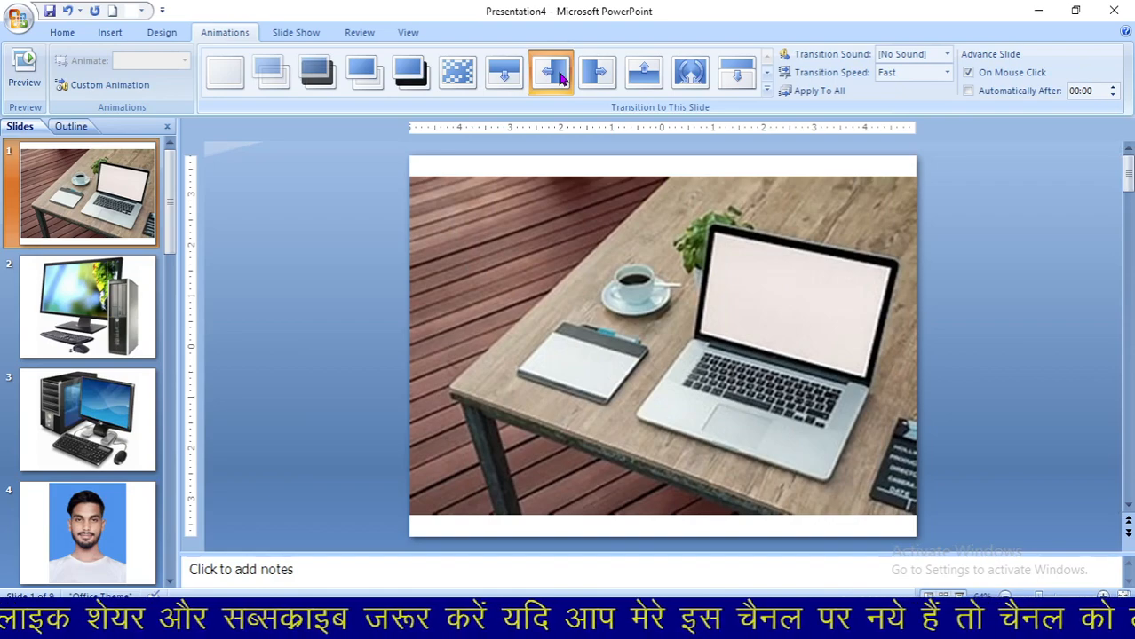
Step: Preview the transitions of slides 1, 2 and 3 one after another
click(22, 78)
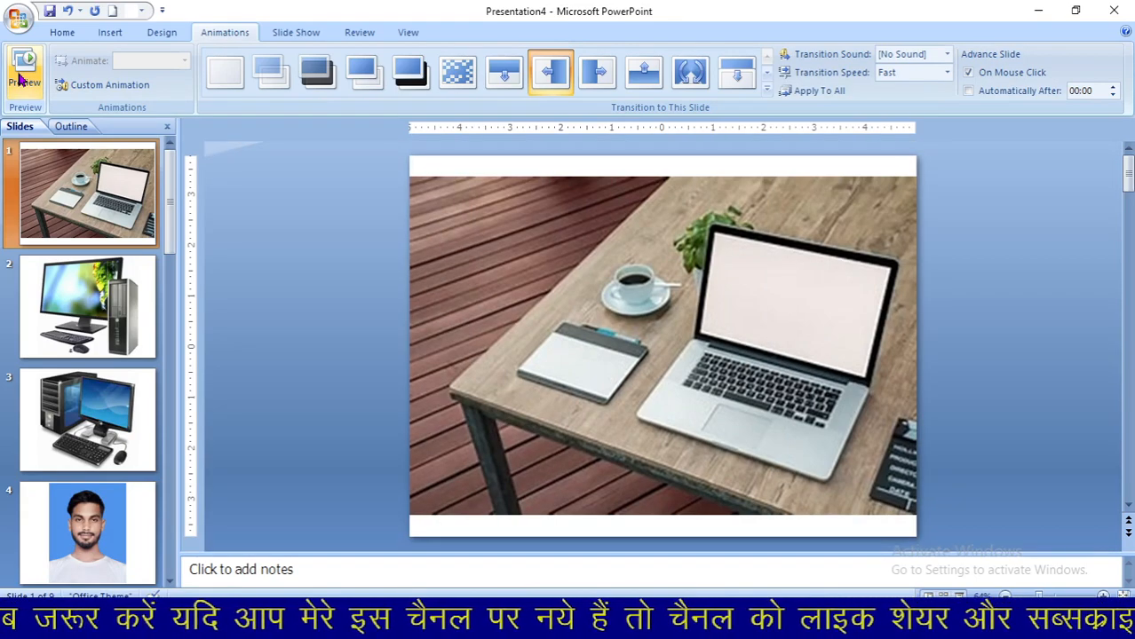
click(43, 282)
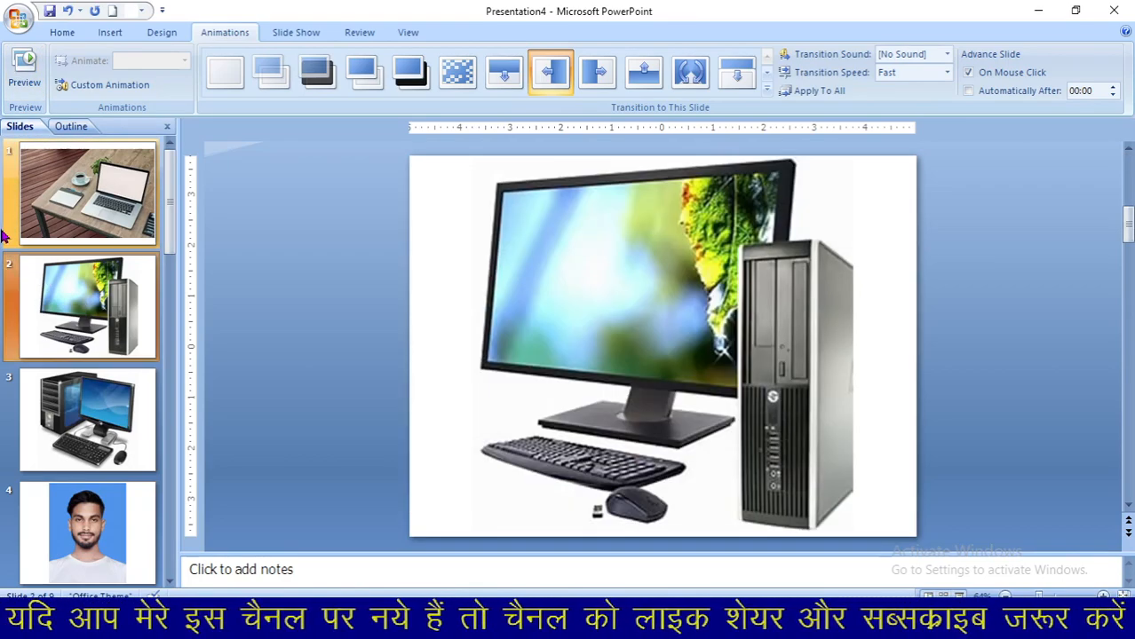
click(32, 79)
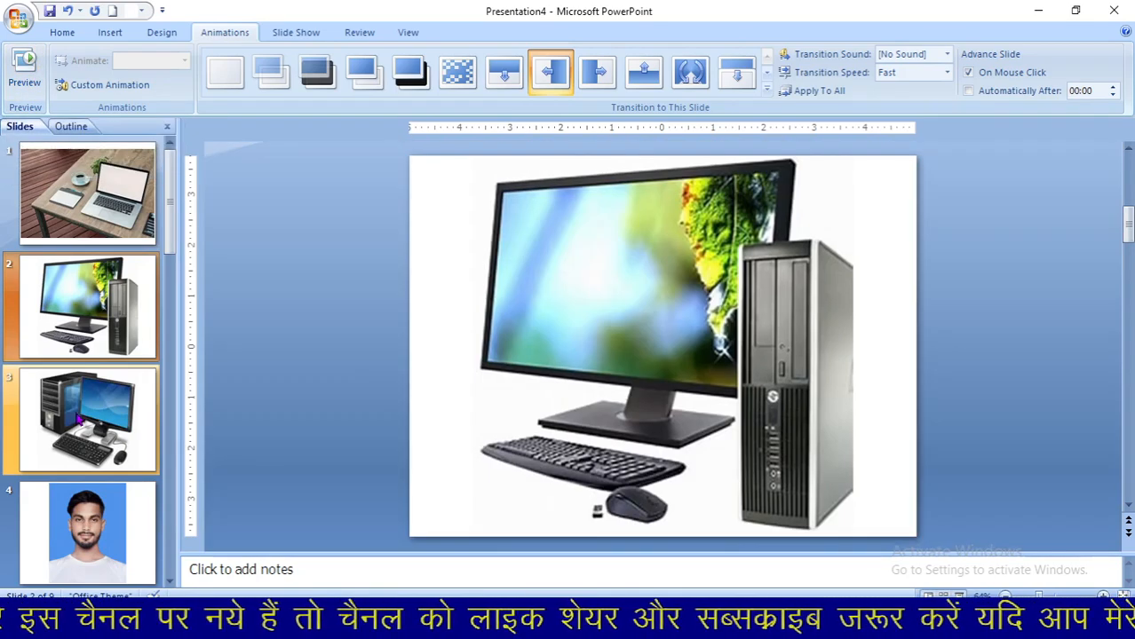
click(78, 416)
click(25, 76)
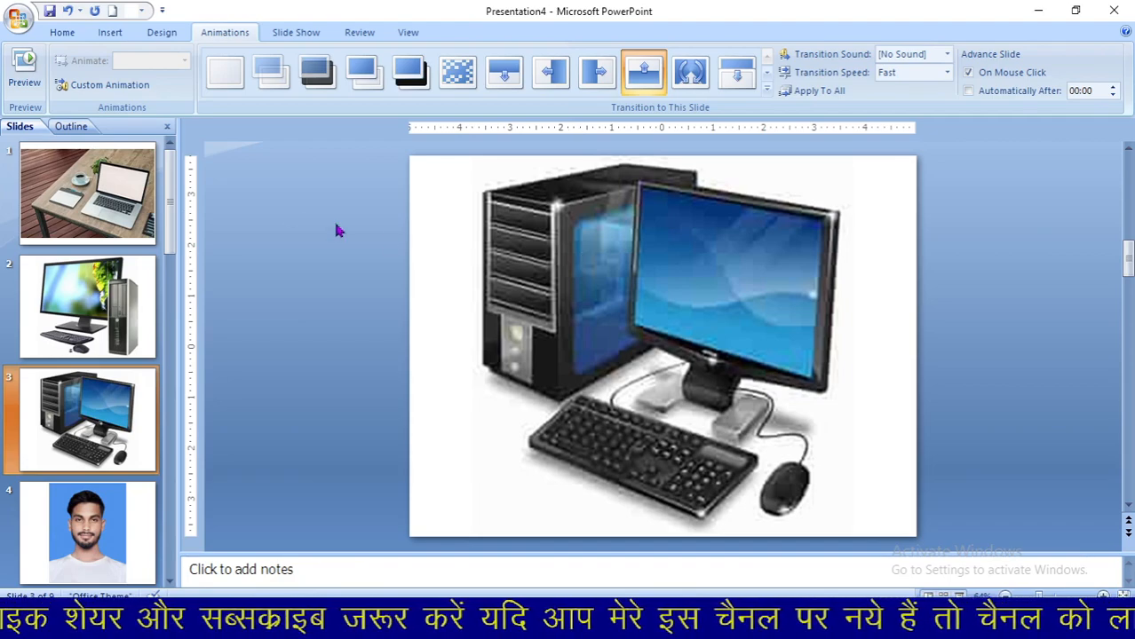
Step: Run the slide show from slide 1 through to its end and exit it
click(98, 204)
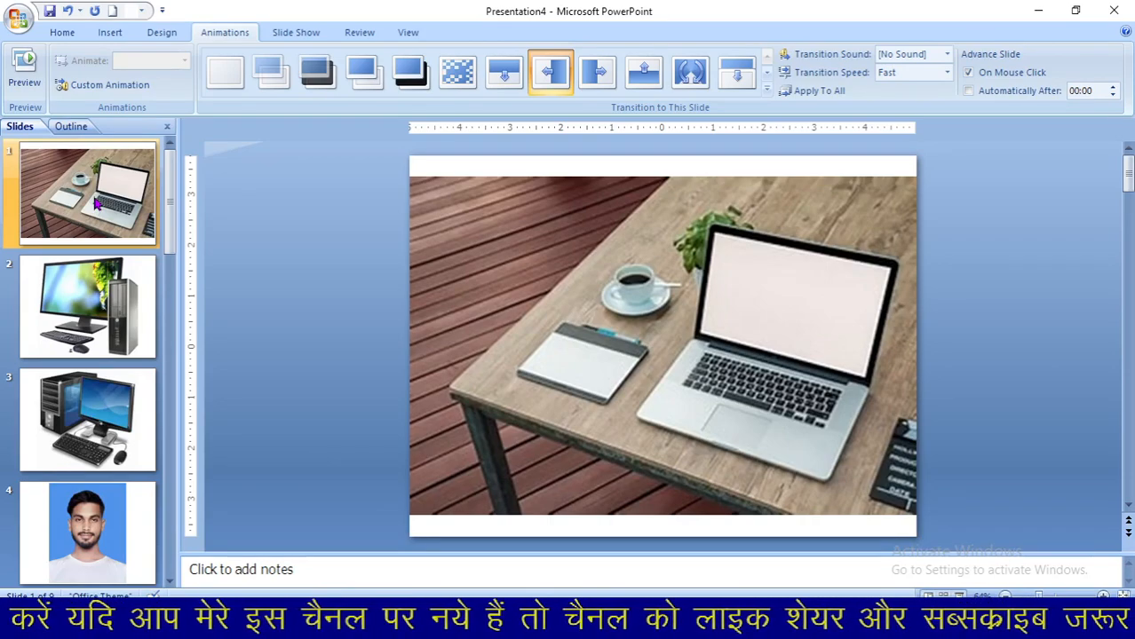
key(F5)
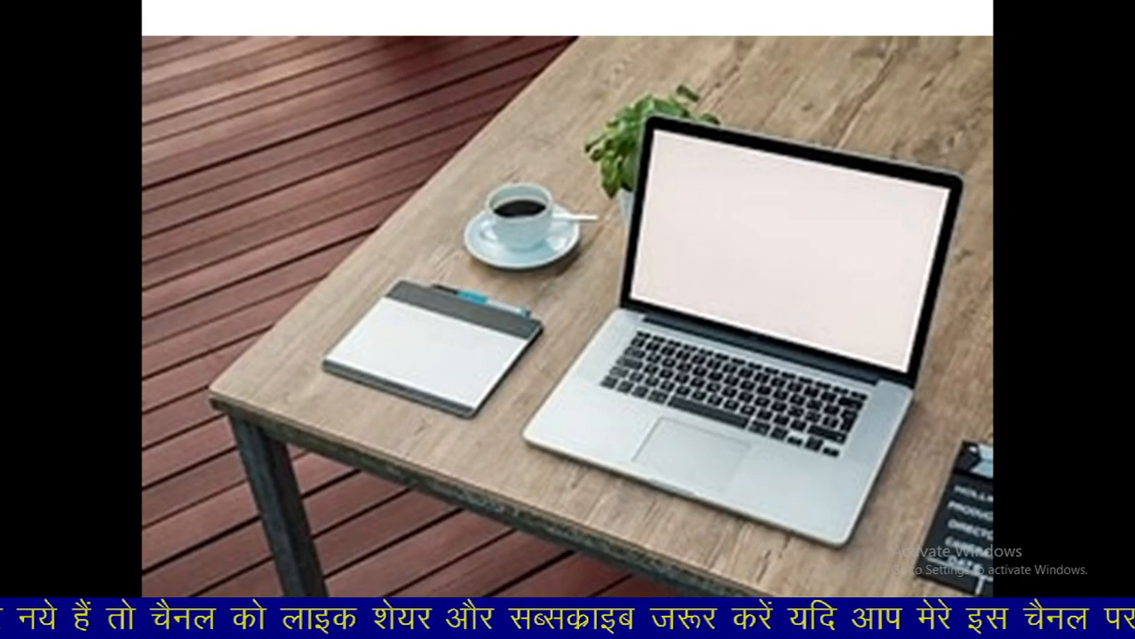
key(Right)
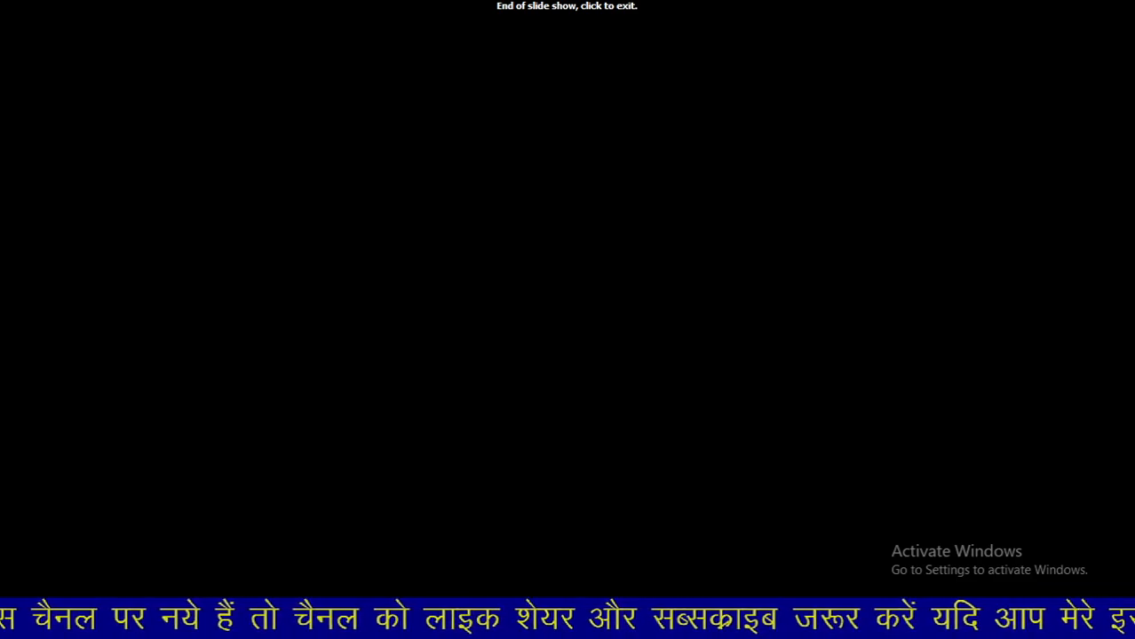
click(98, 204)
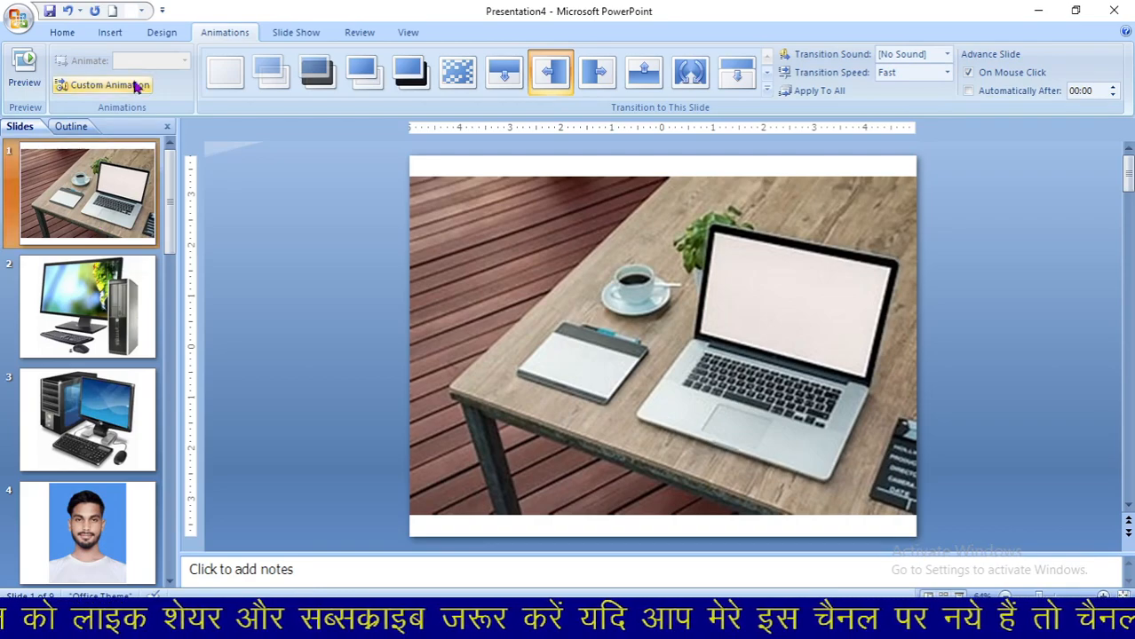
click(160, 35)
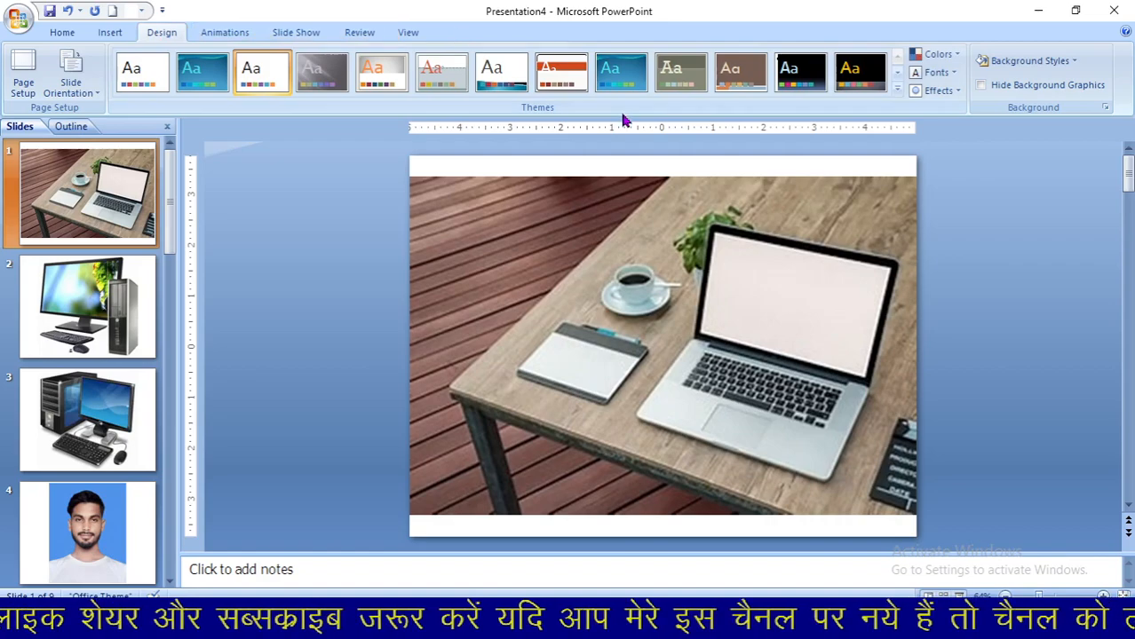
click(63, 34)
click(109, 33)
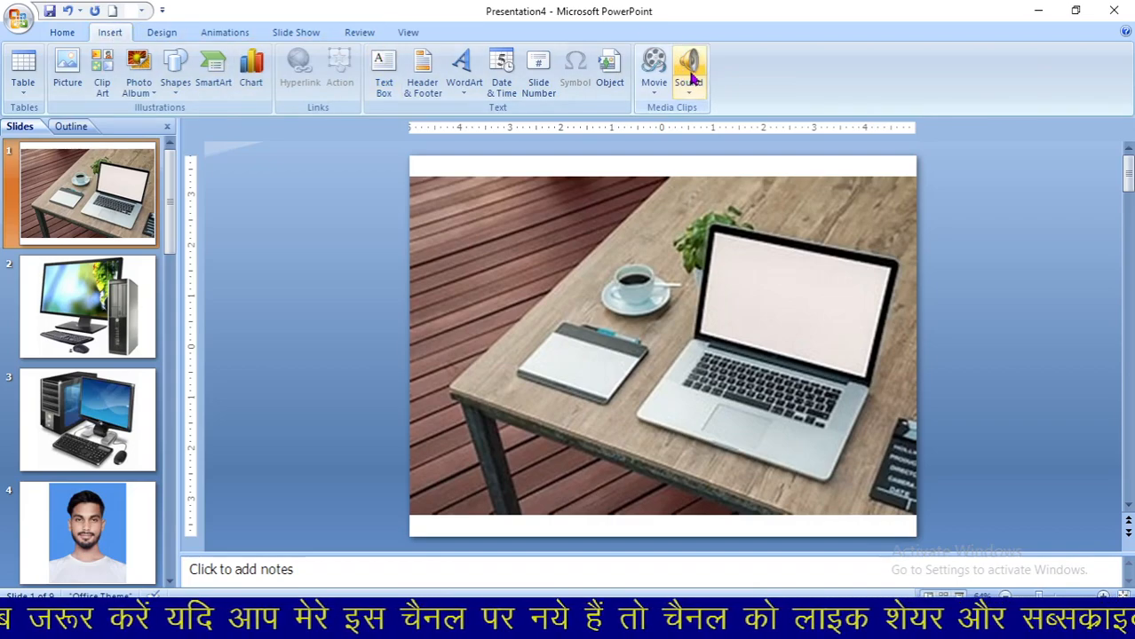
Step: Try the Applause and Cash Register transition sounds on slide 1 and settle on Click
click(230, 33)
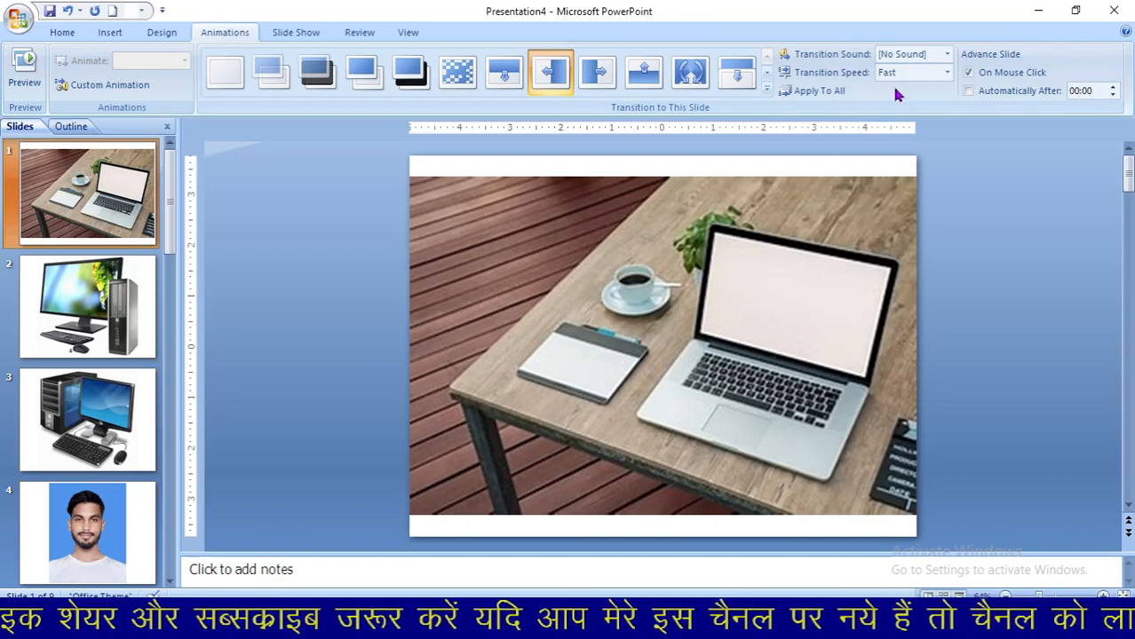
click(907, 58)
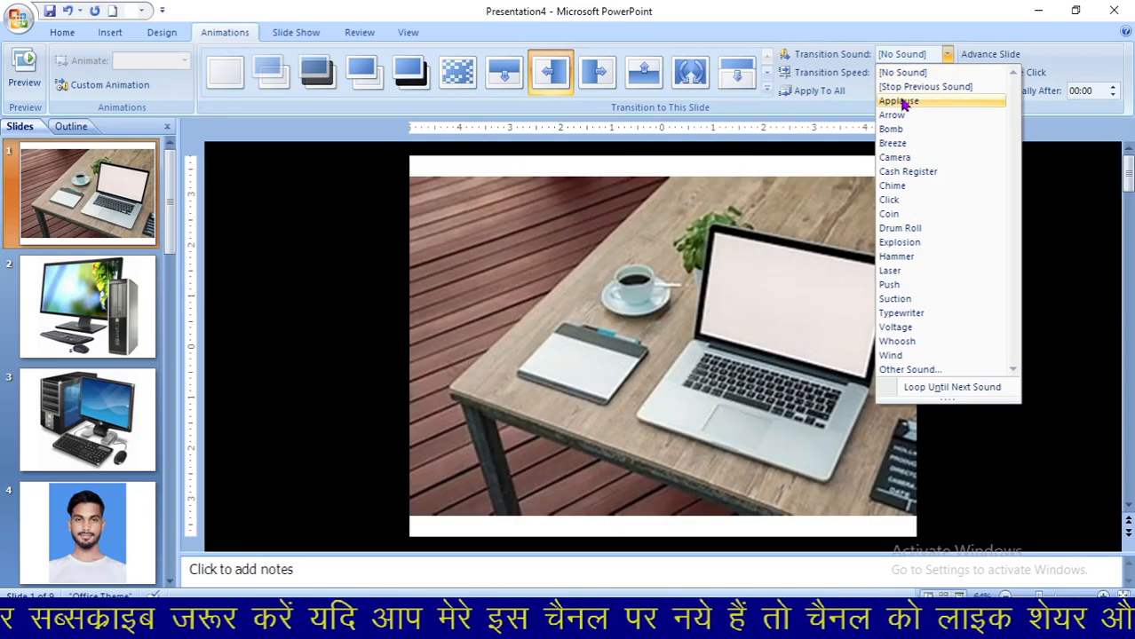
click(901, 101)
click(905, 54)
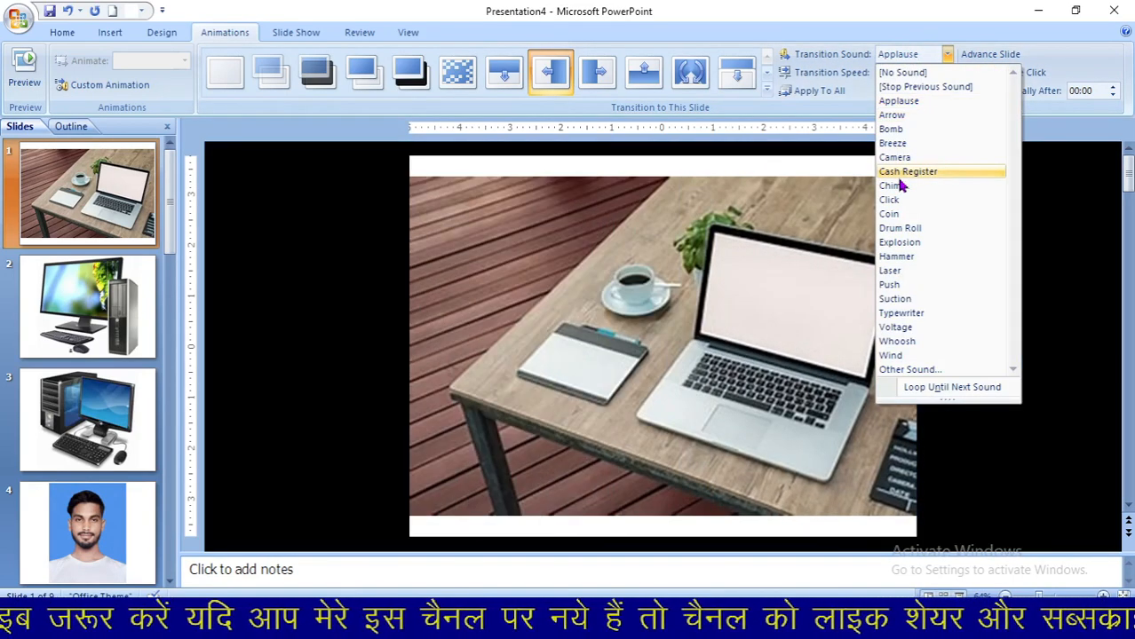
click(898, 173)
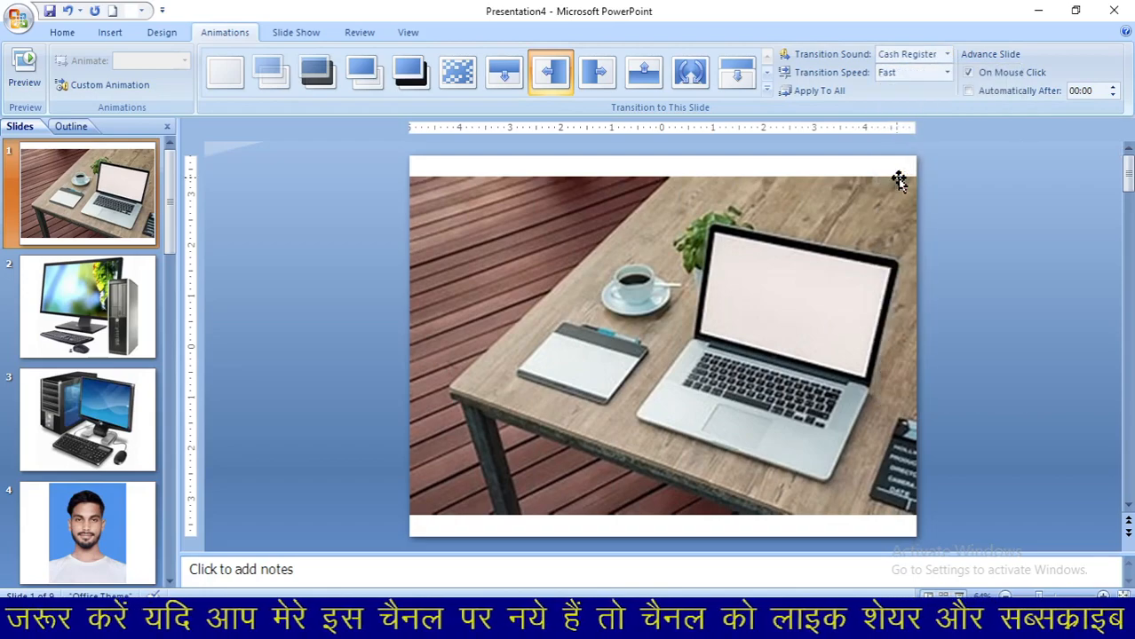
click(946, 54)
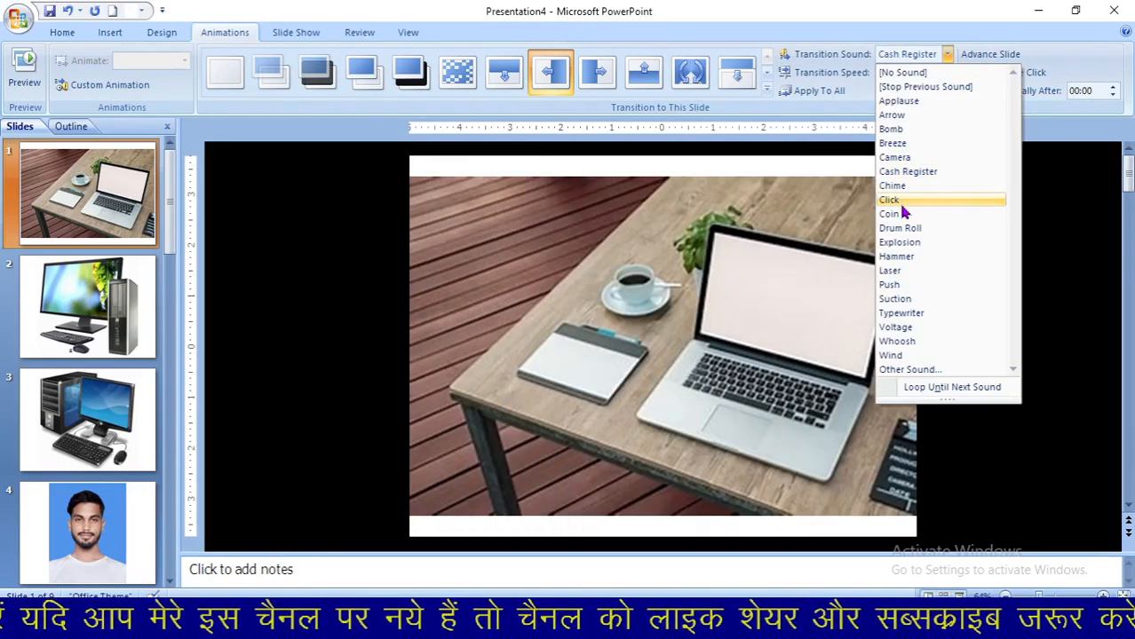
click(900, 203)
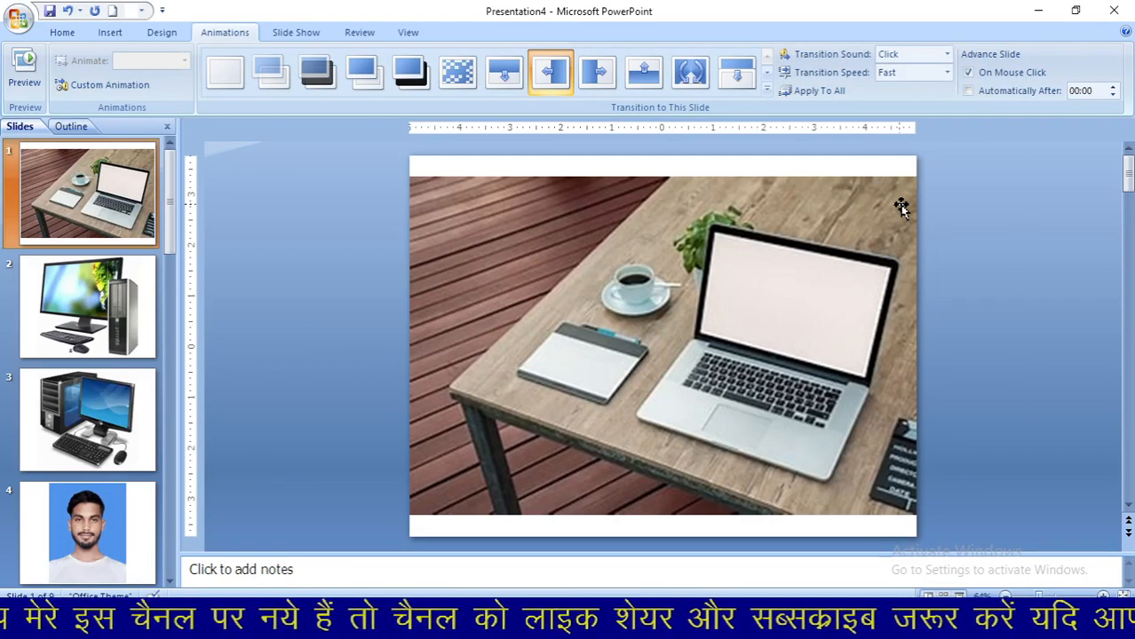
click(88, 306)
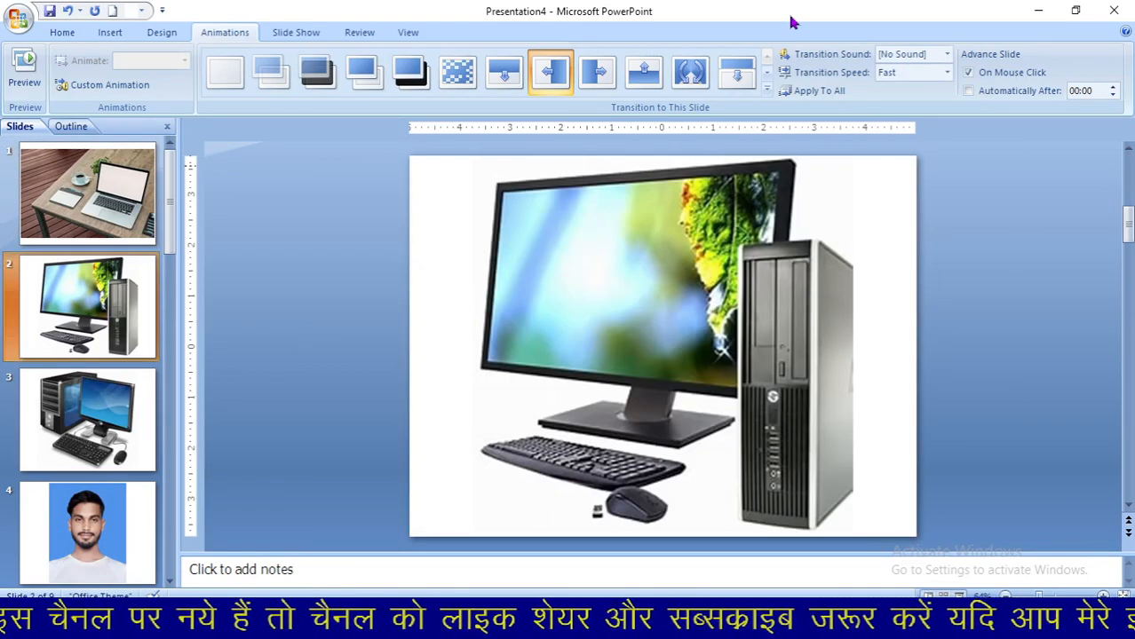
click(915, 56)
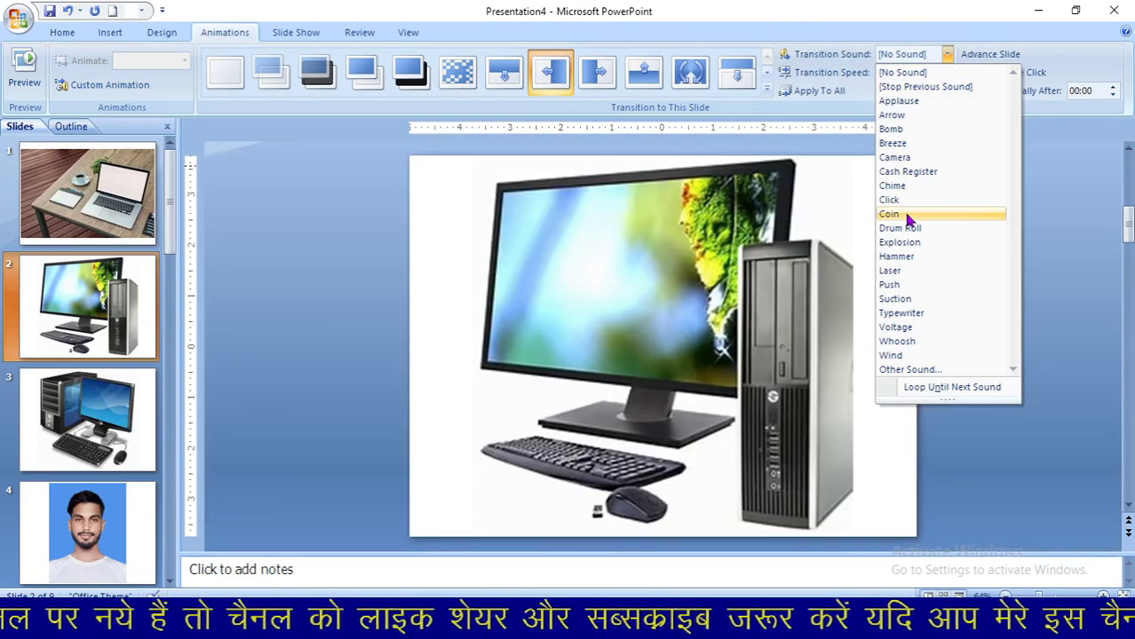
key(Escape)
Step: Set the transition sound of slide 3, the blue-screen desktop computer, to Explosion
click(88, 419)
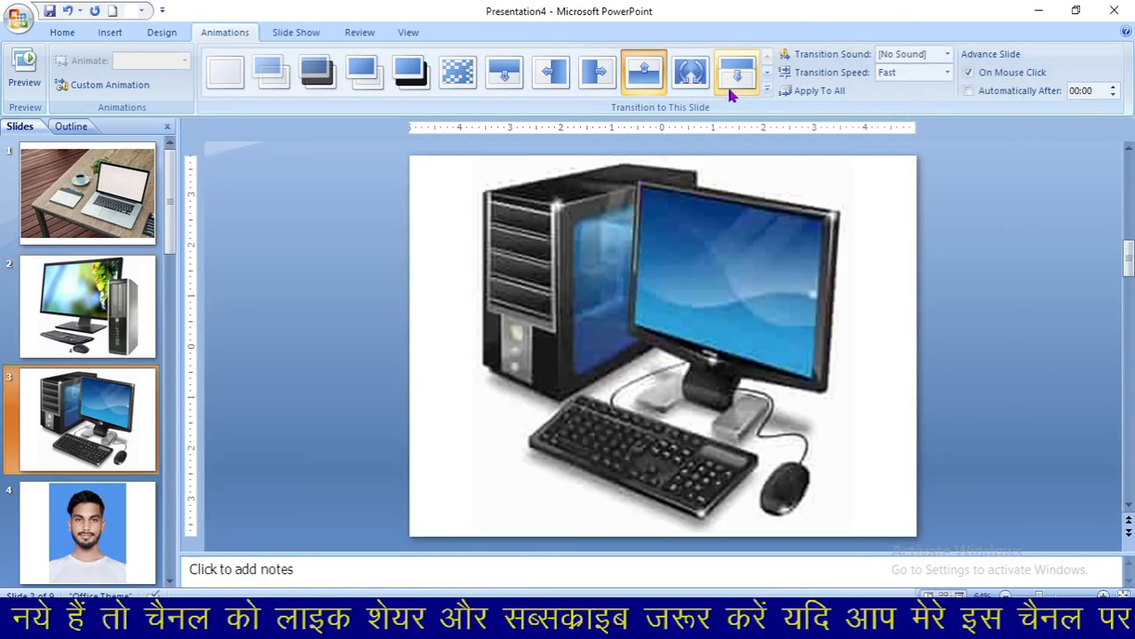
click(925, 55)
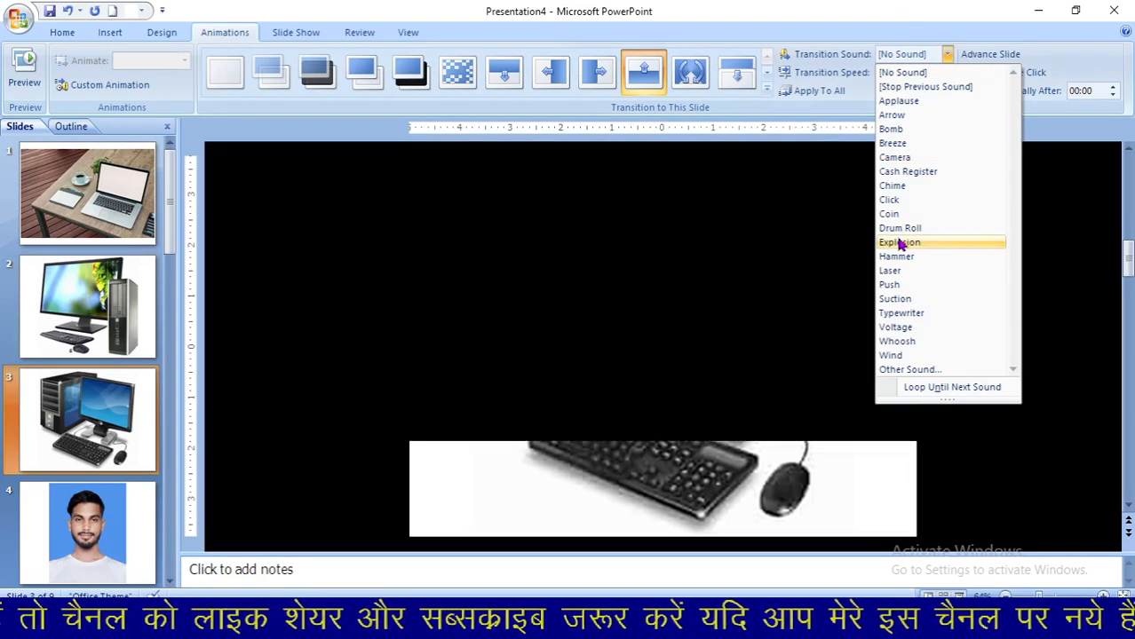
click(899, 244)
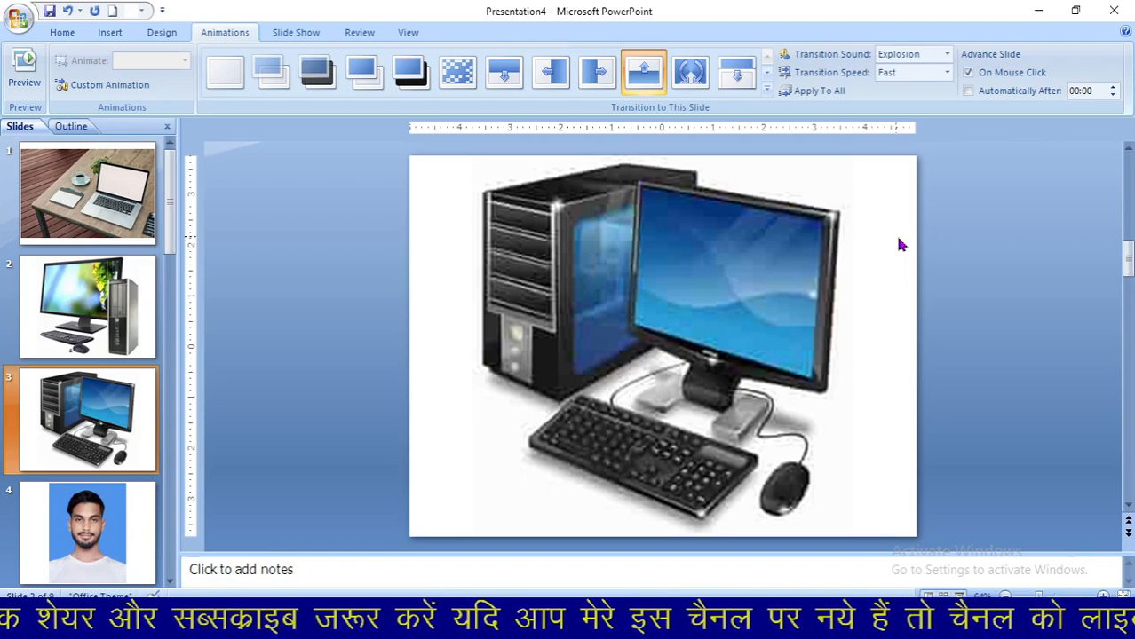
Step: Run the slide show from slide 1 to the portrait on slide 4 and exit it
key(F5)
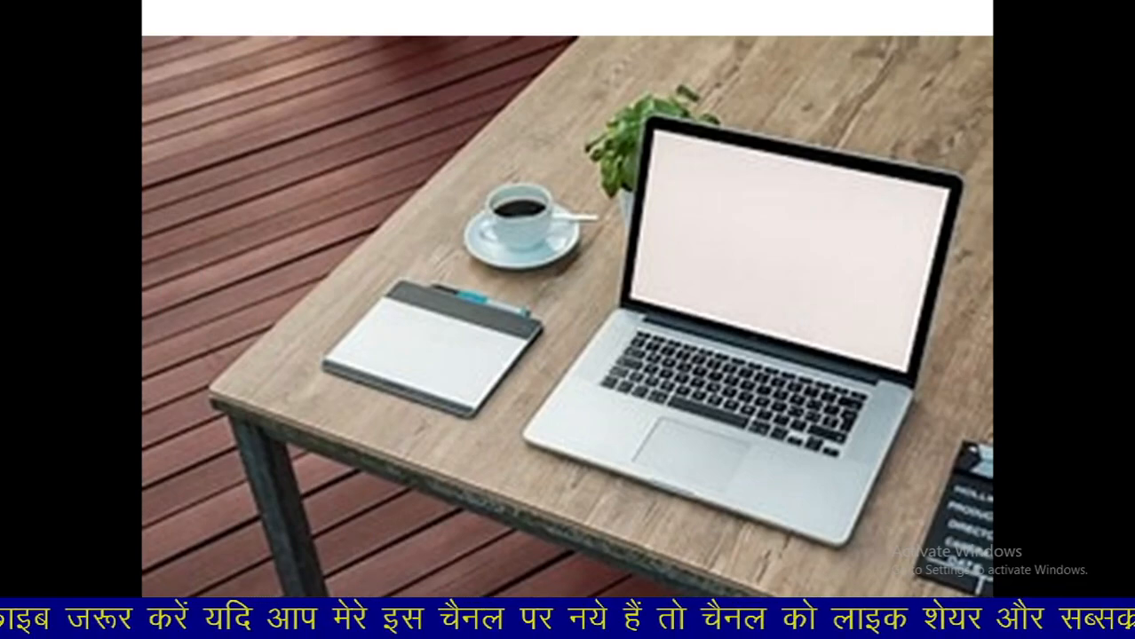
key(Right)
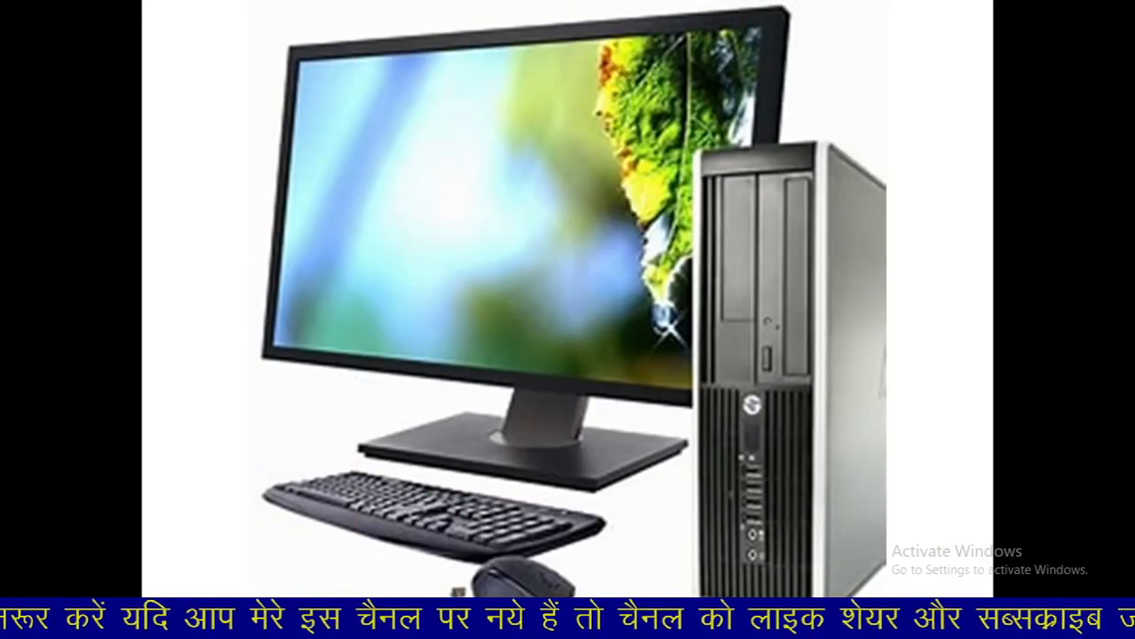
key(Right)
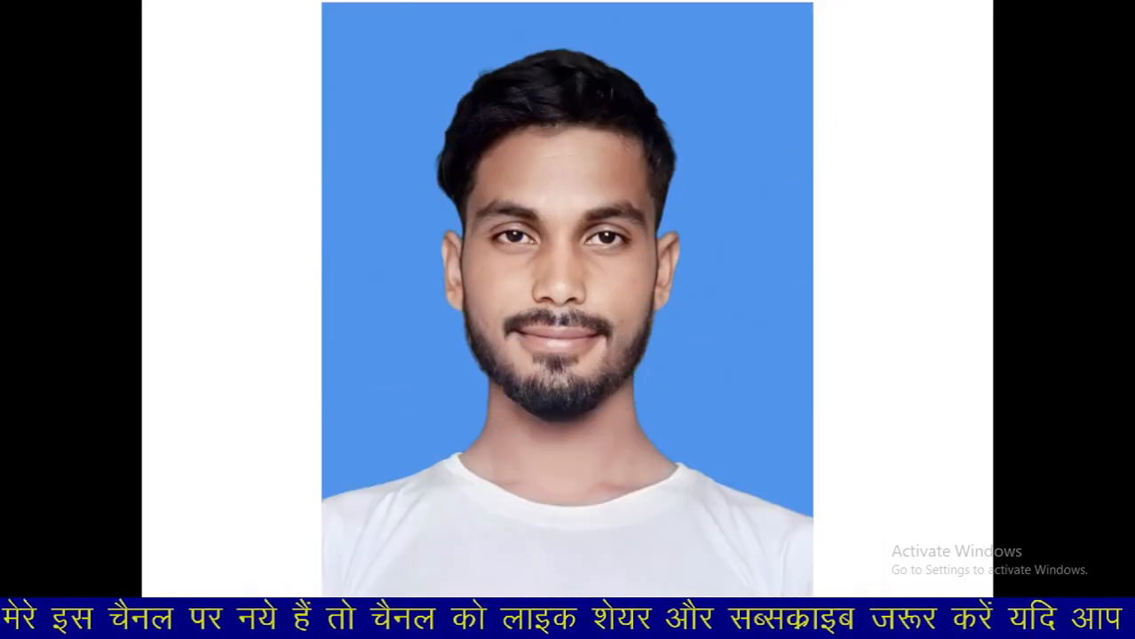
key(Escape)
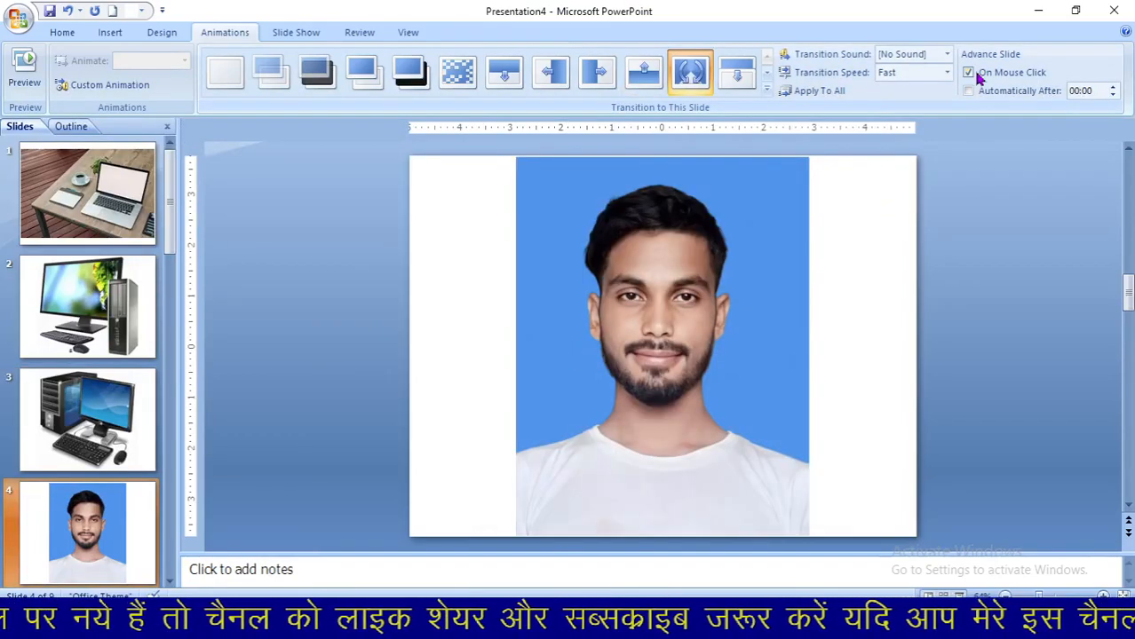
Step: Try the Slow and Fast transition speeds on slide 4, previewing the transition with each
click(946, 74)
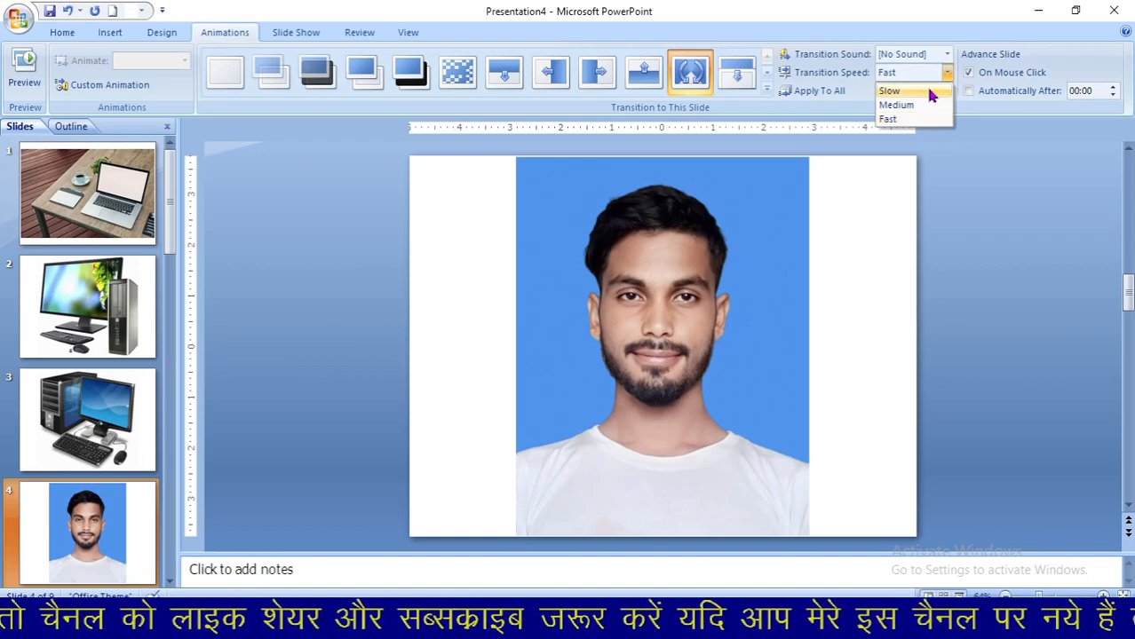
click(929, 89)
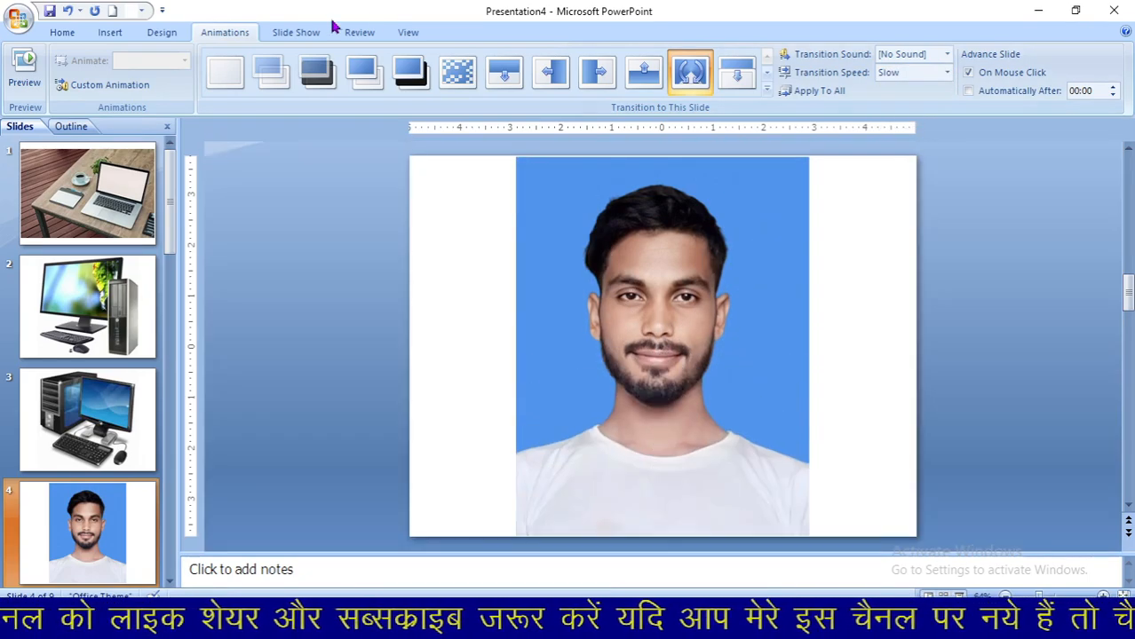
click(25, 84)
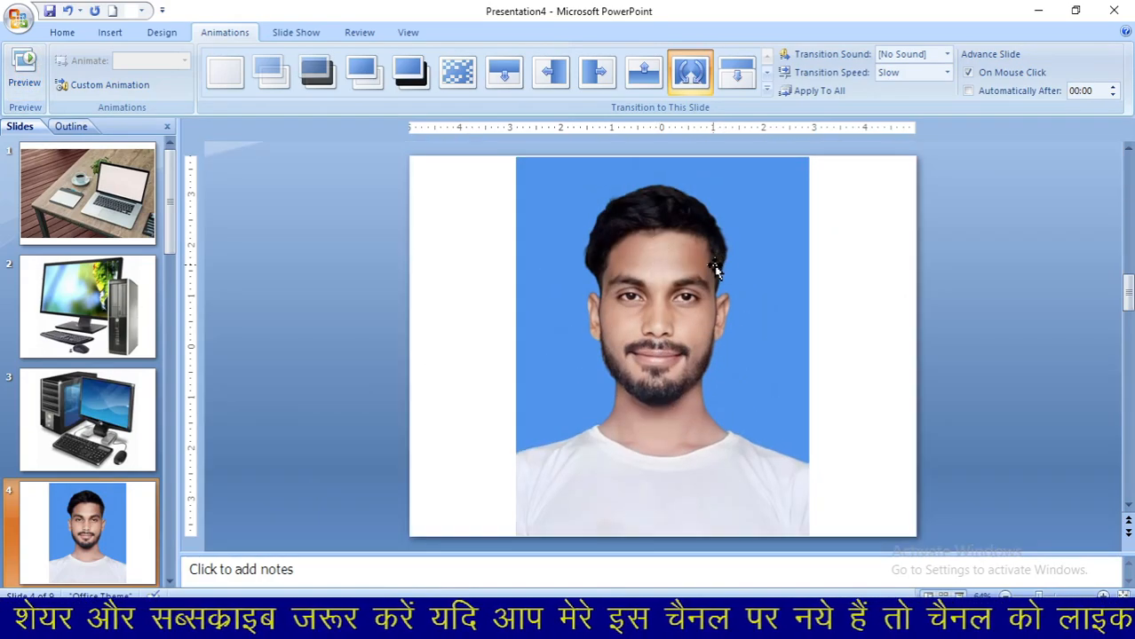
click(909, 69)
click(888, 119)
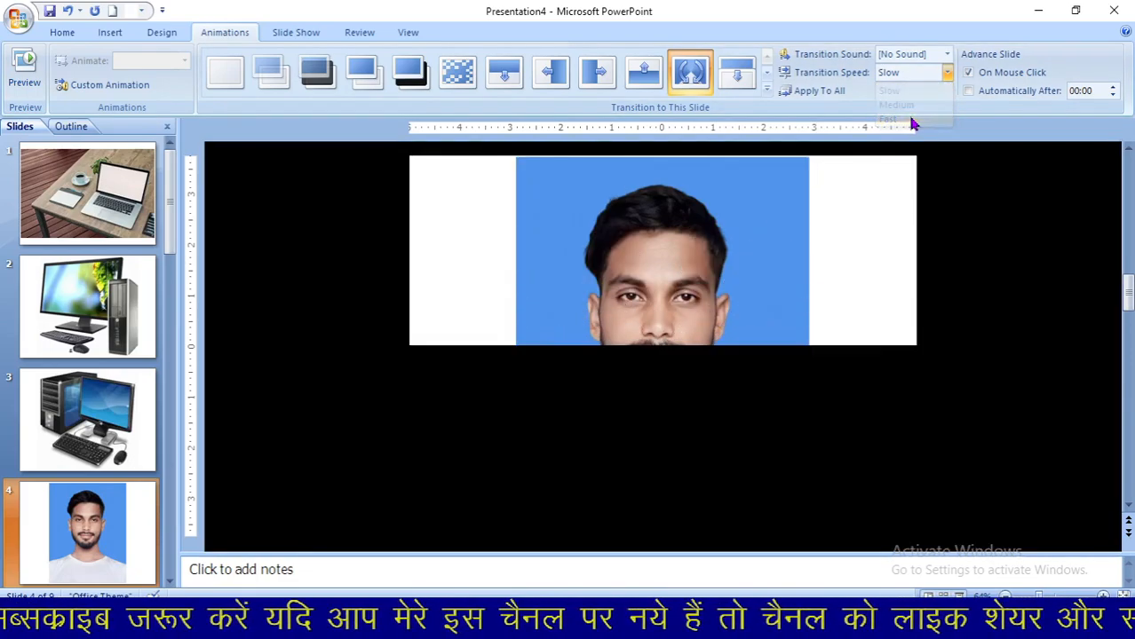
click(24, 75)
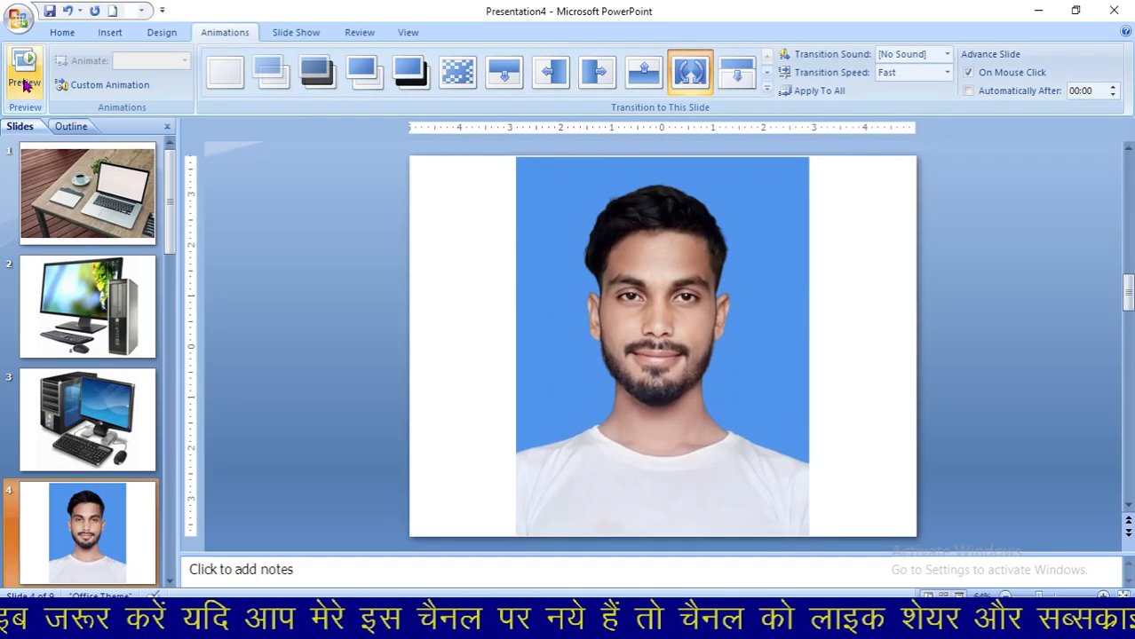
click(24, 82)
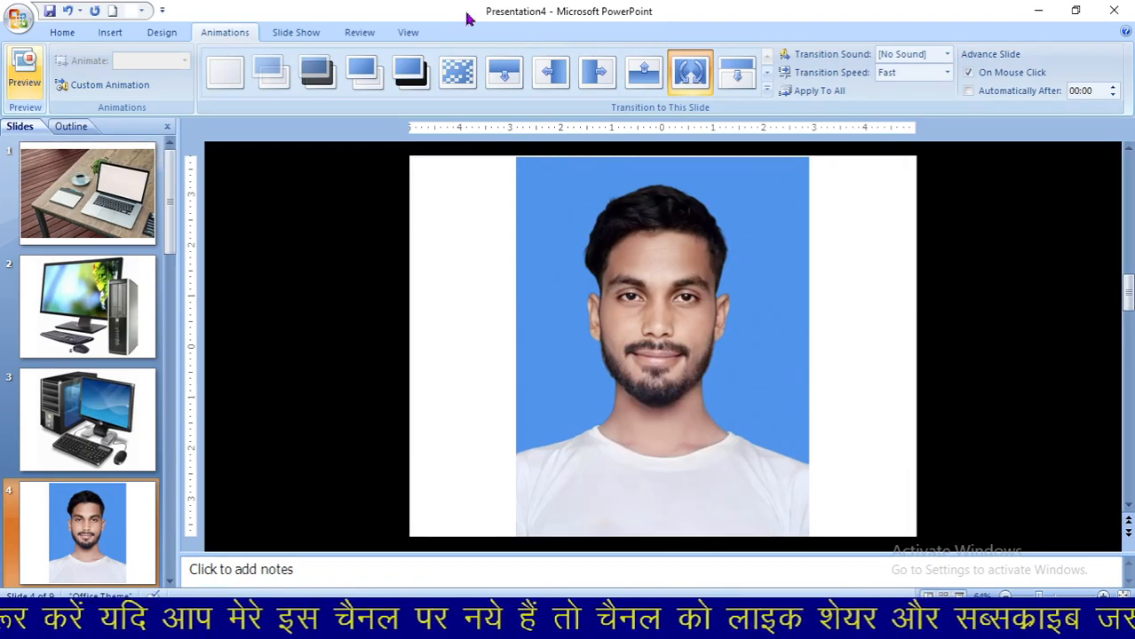
Step: Apply slide 4's transition at Slow speed to all slides and check it in the slide show up to the Physics Academy logo
click(888, 80)
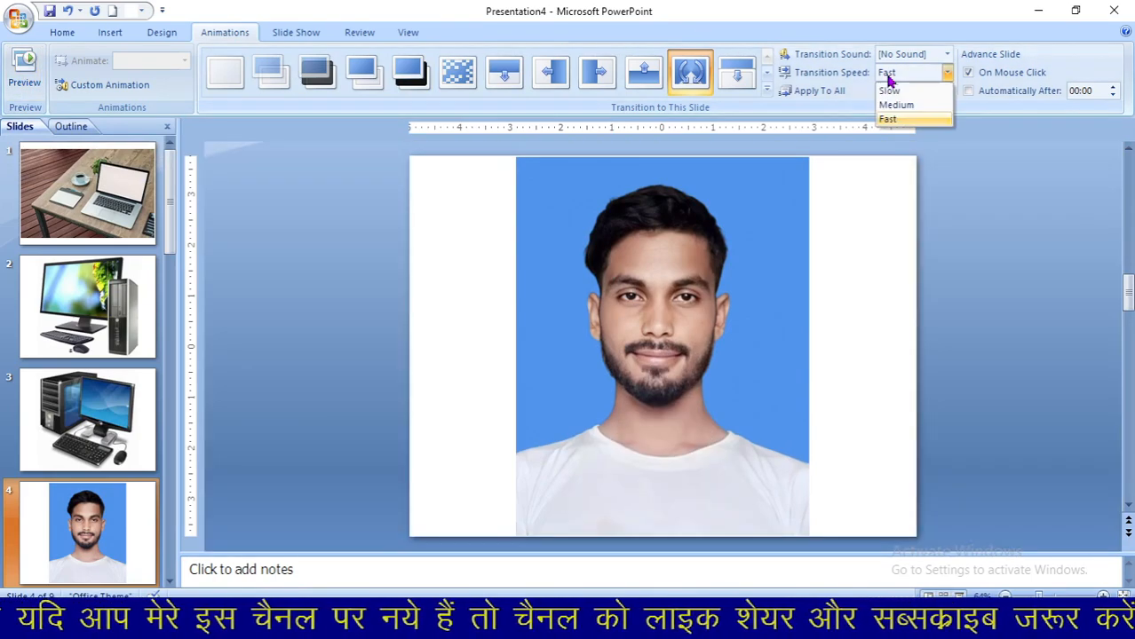
click(896, 94)
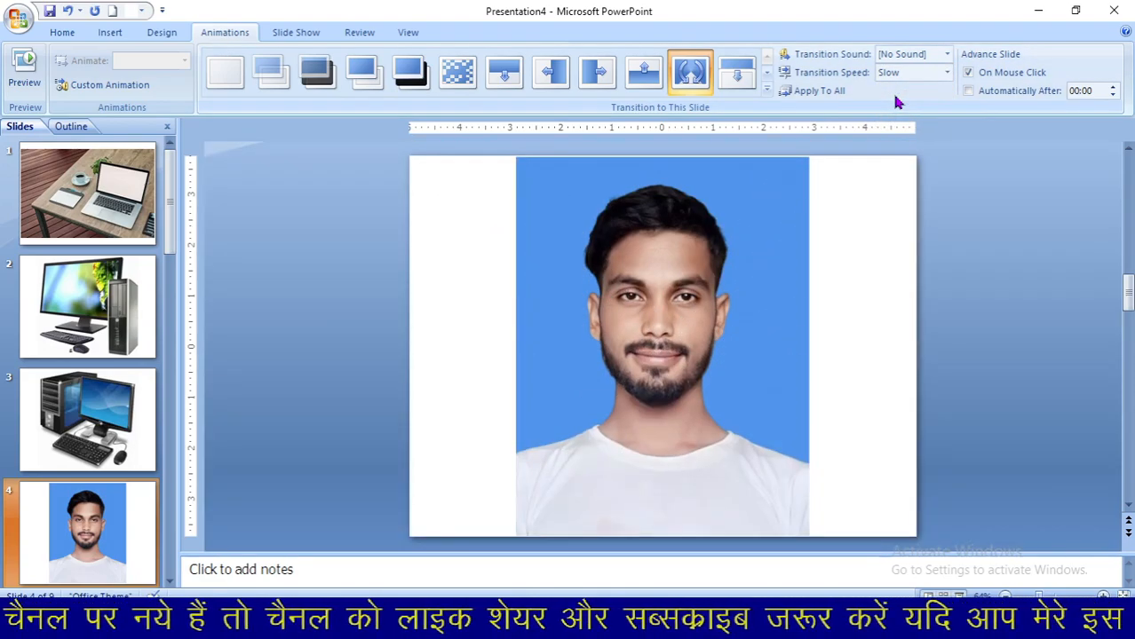
click(820, 93)
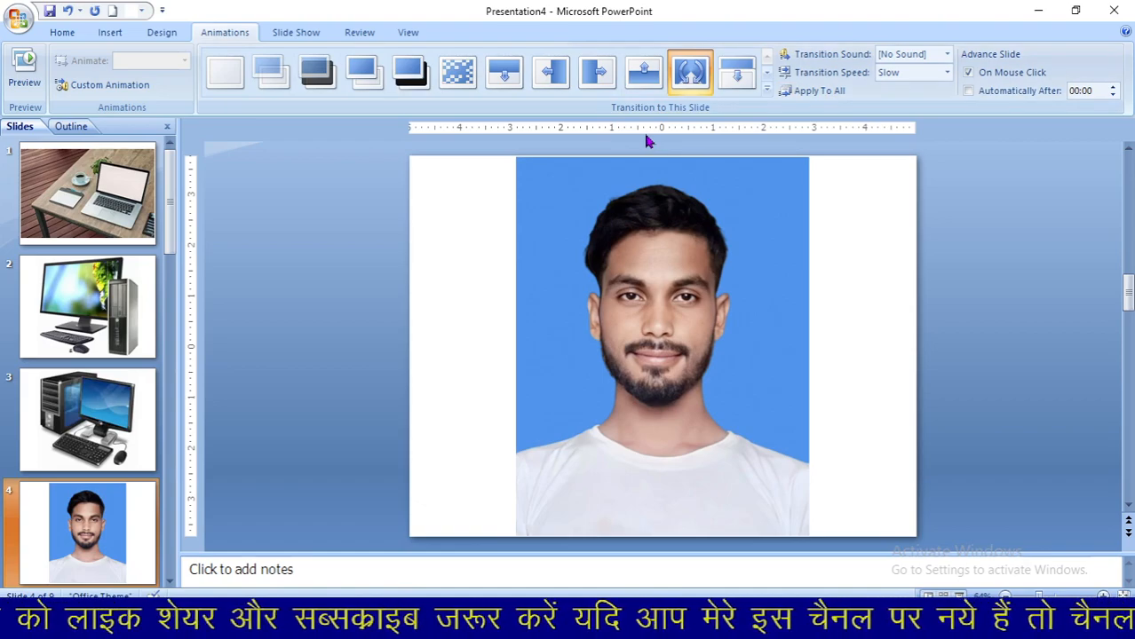
key(F5)
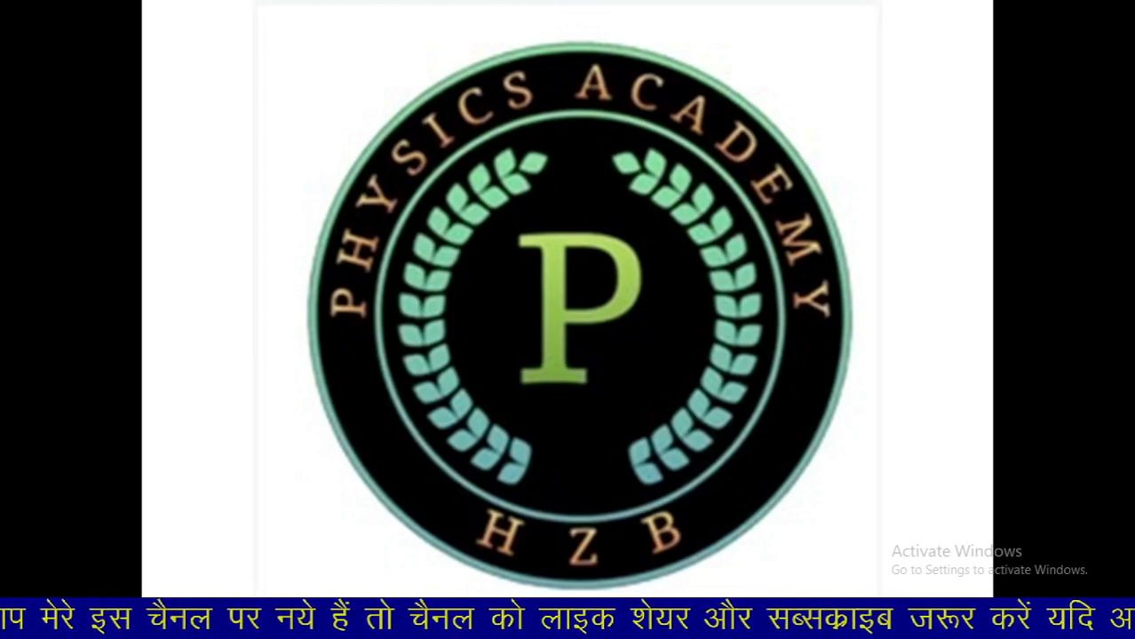
key(Escape)
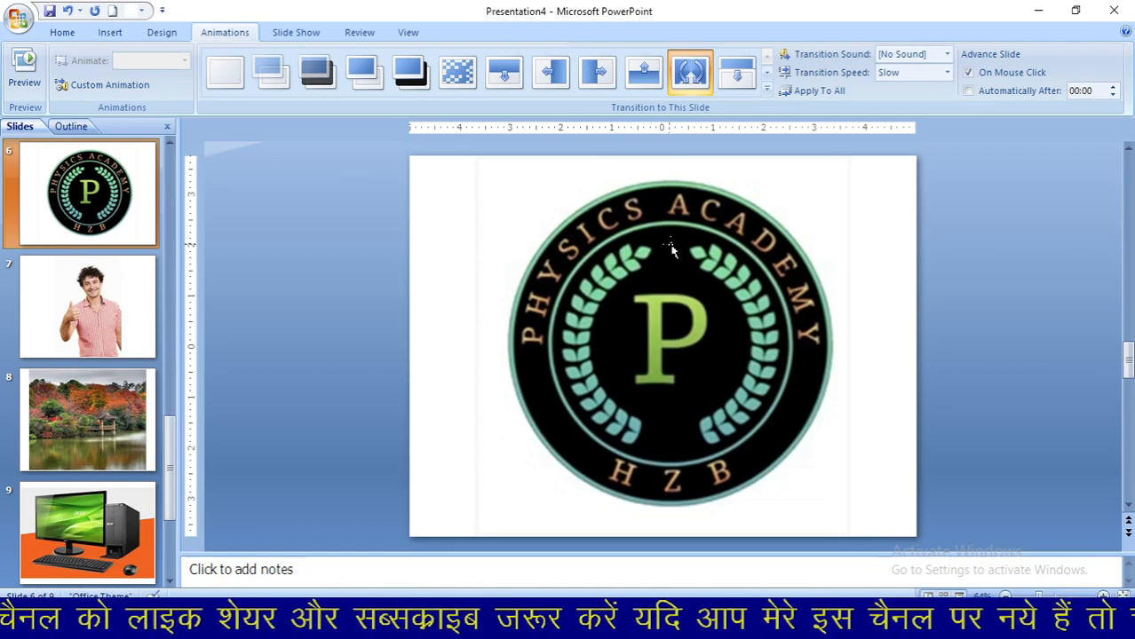
Step: Undo applying the Slow transition to all slides and exit the slide show at slide 9, the Acer computer
key(ctrl+z)
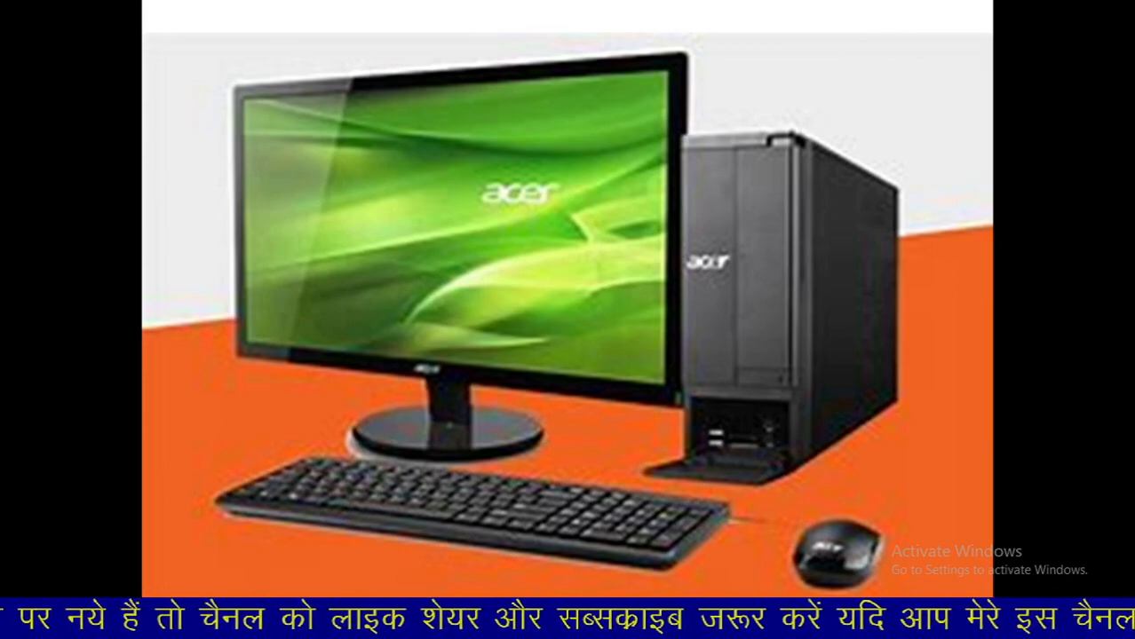
key(Escape)
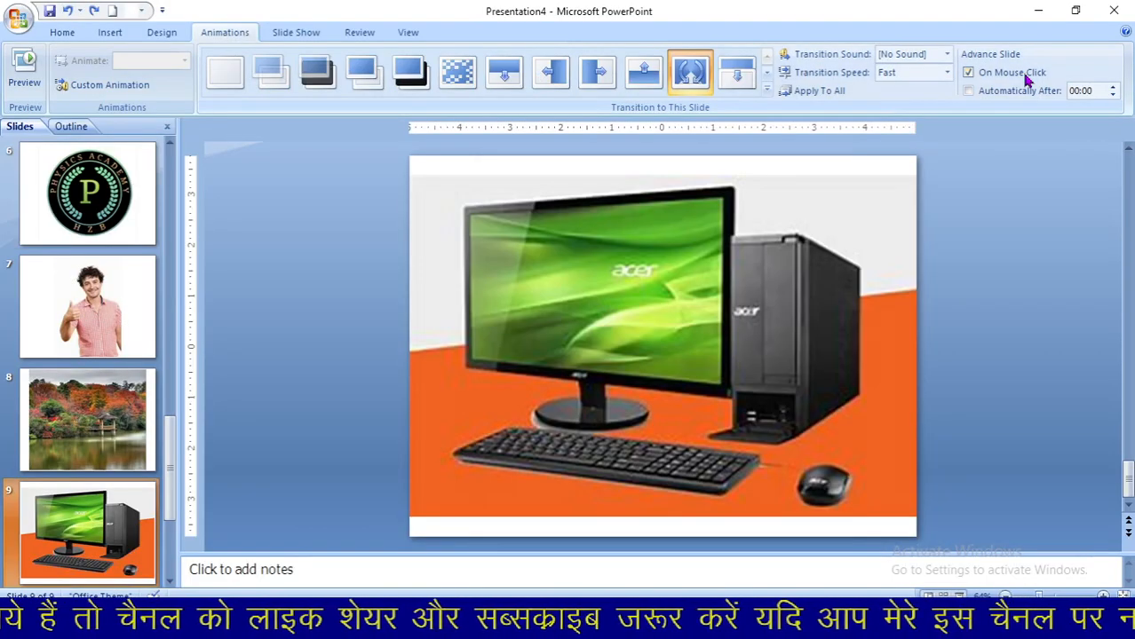
Step: Turn off advancing on mouse click, set slides to advance automatically after 00:04, and apply this to all slides
click(969, 74)
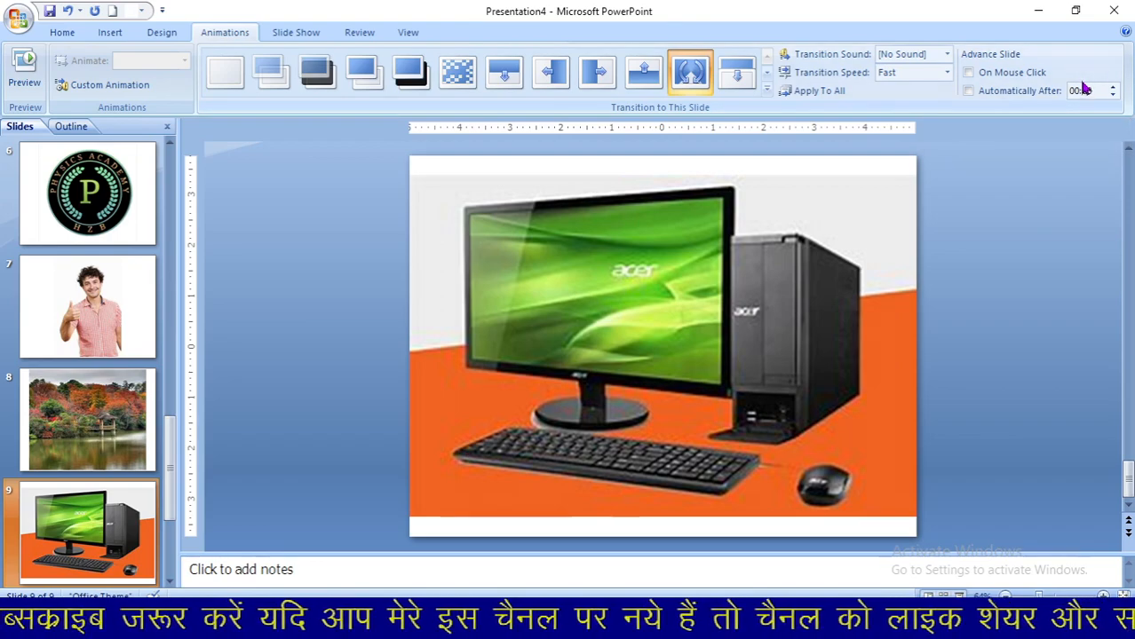
click(969, 91)
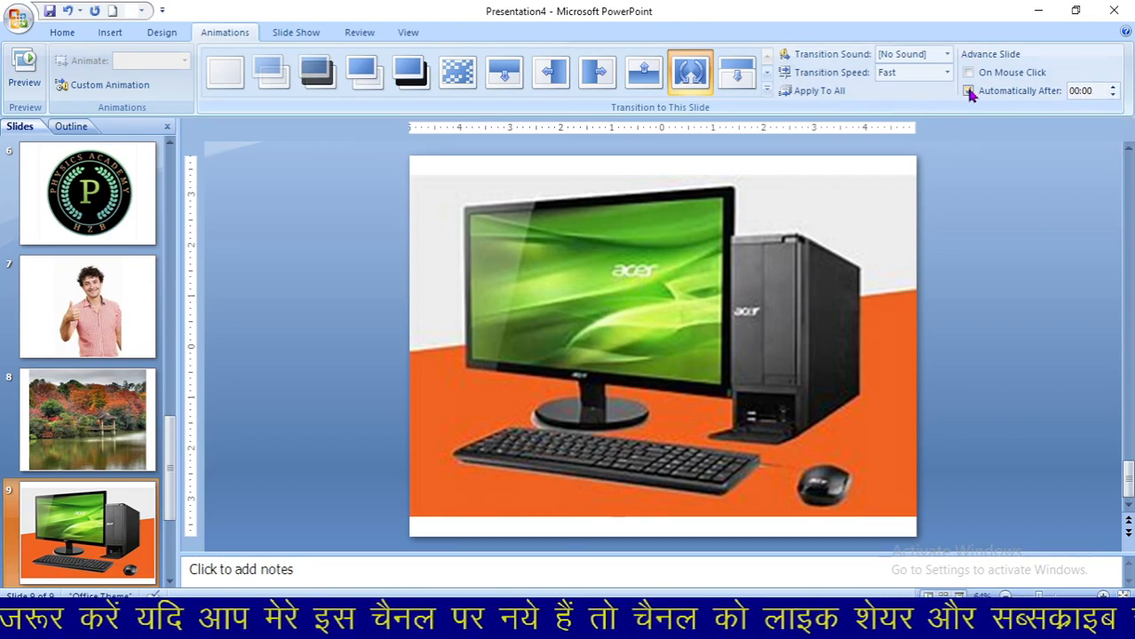
click(1113, 88)
click(1113, 88)
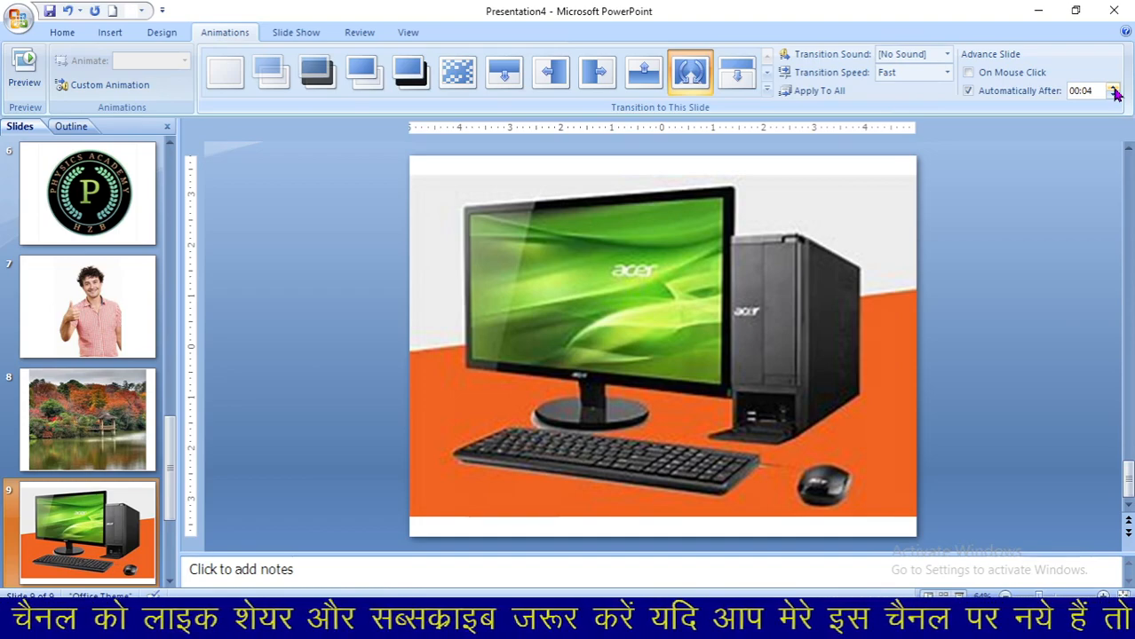
click(808, 92)
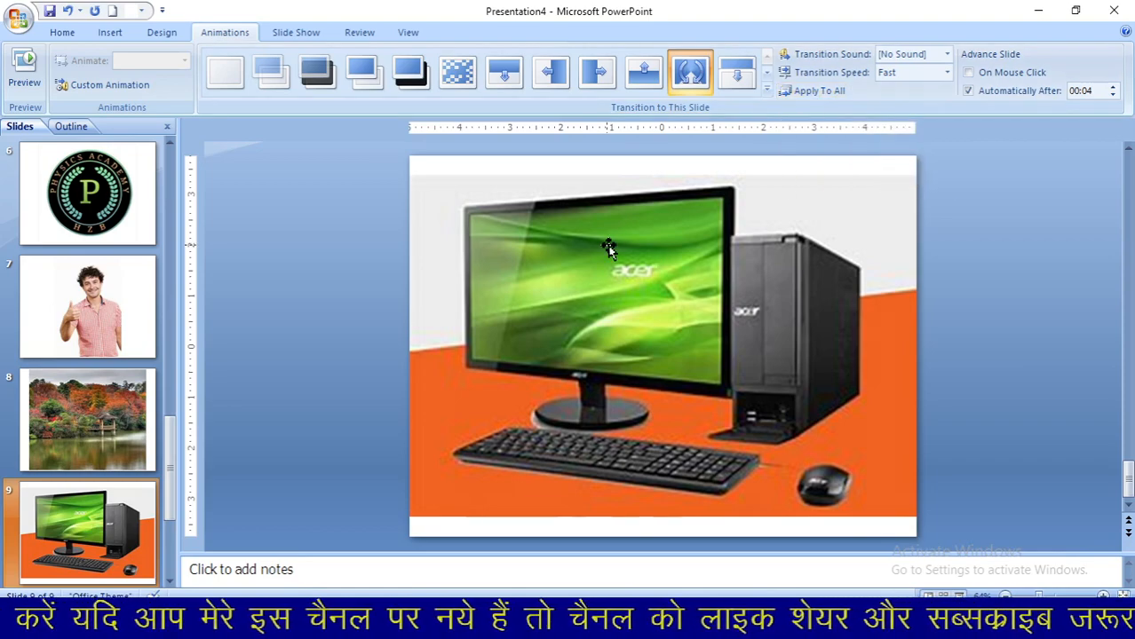
Step: Run the slide show from slide 1 to the Physics Academy logo to check the automatic advance, and exit it
key(F5)
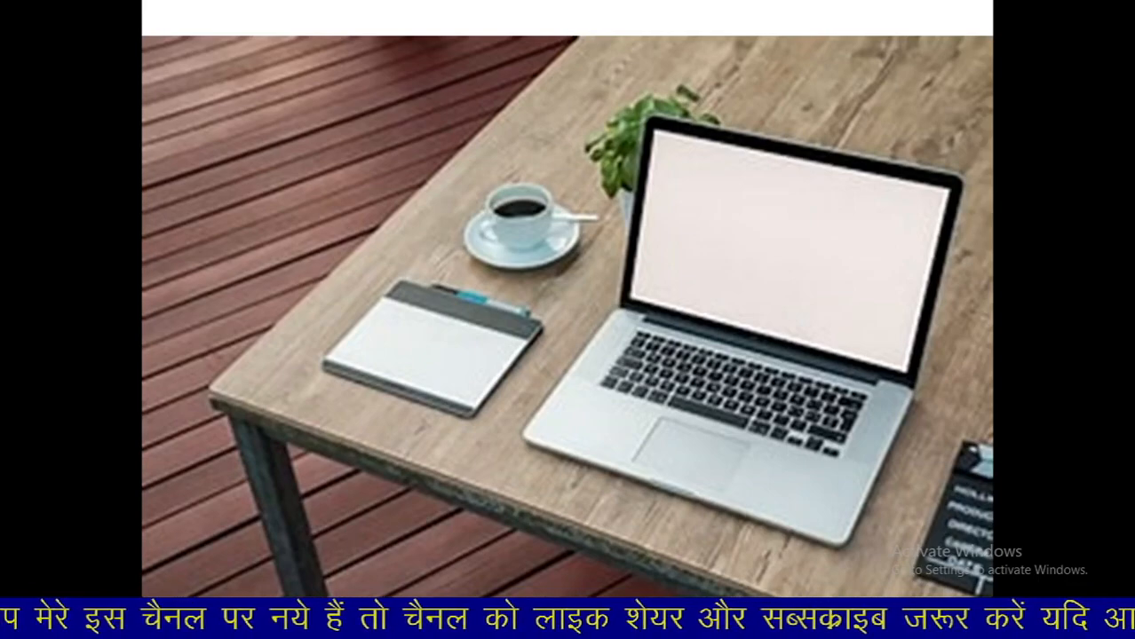
key(Right)
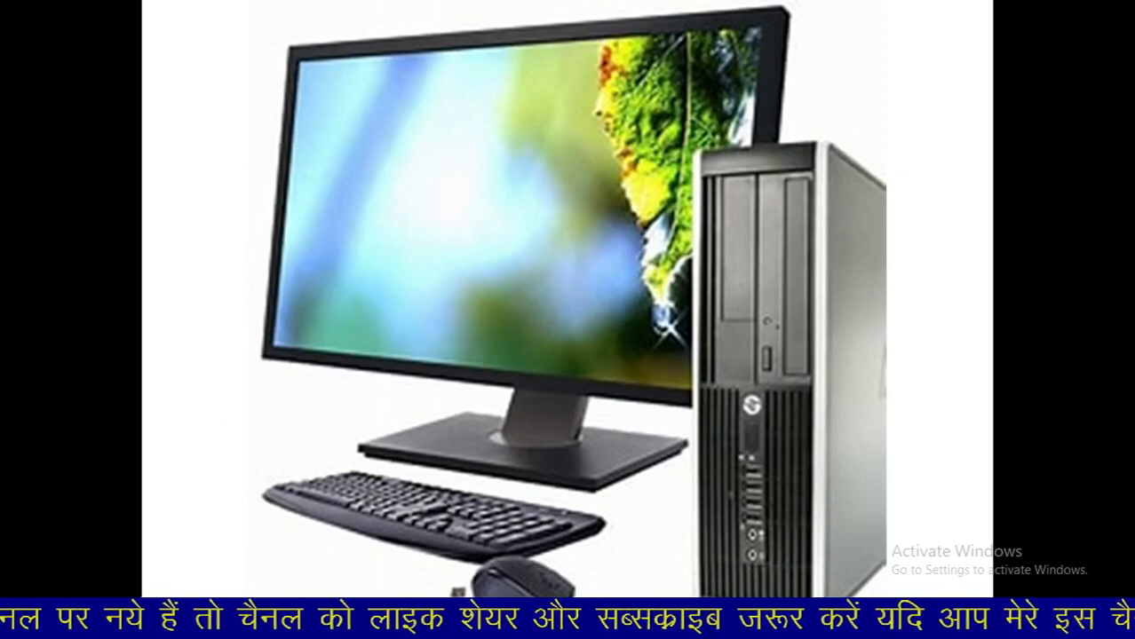
key(Right)
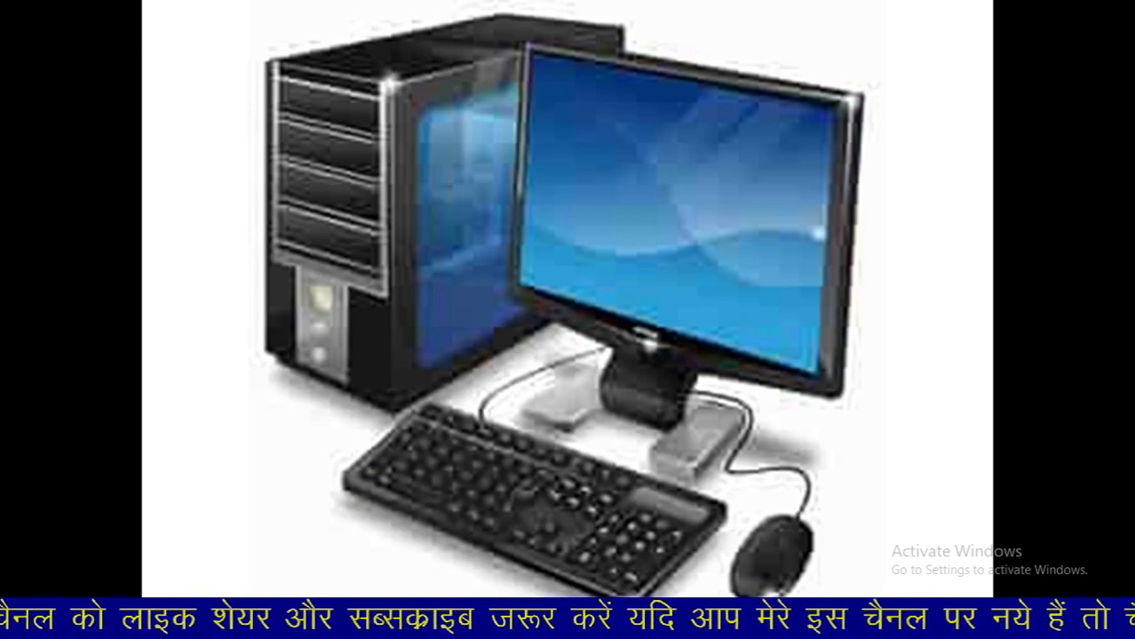
key(Right)
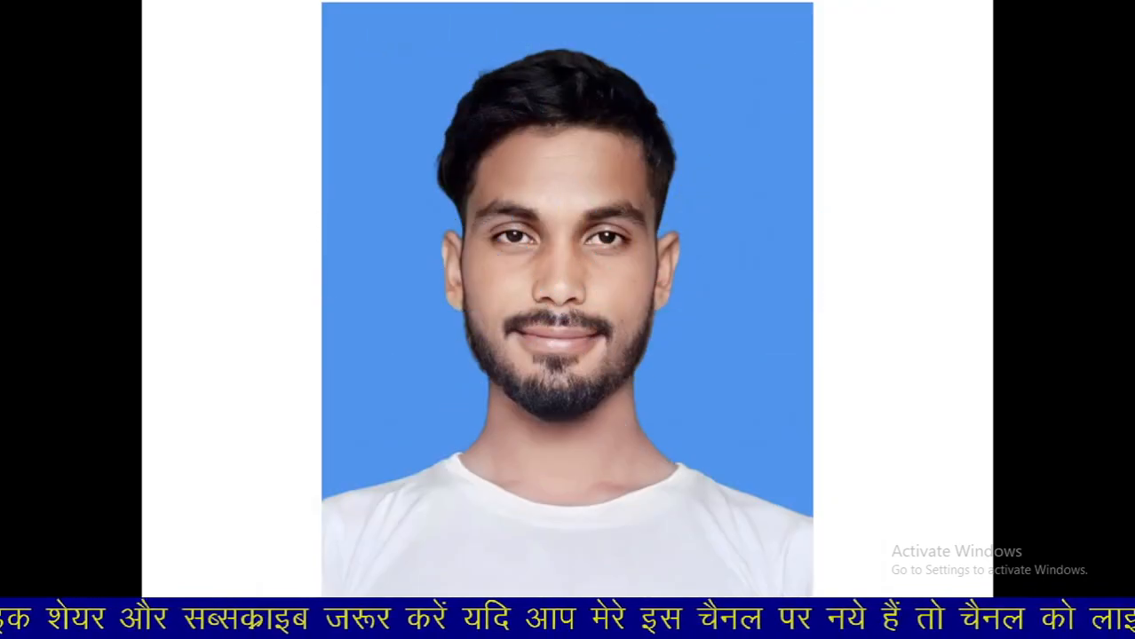
key(Right)
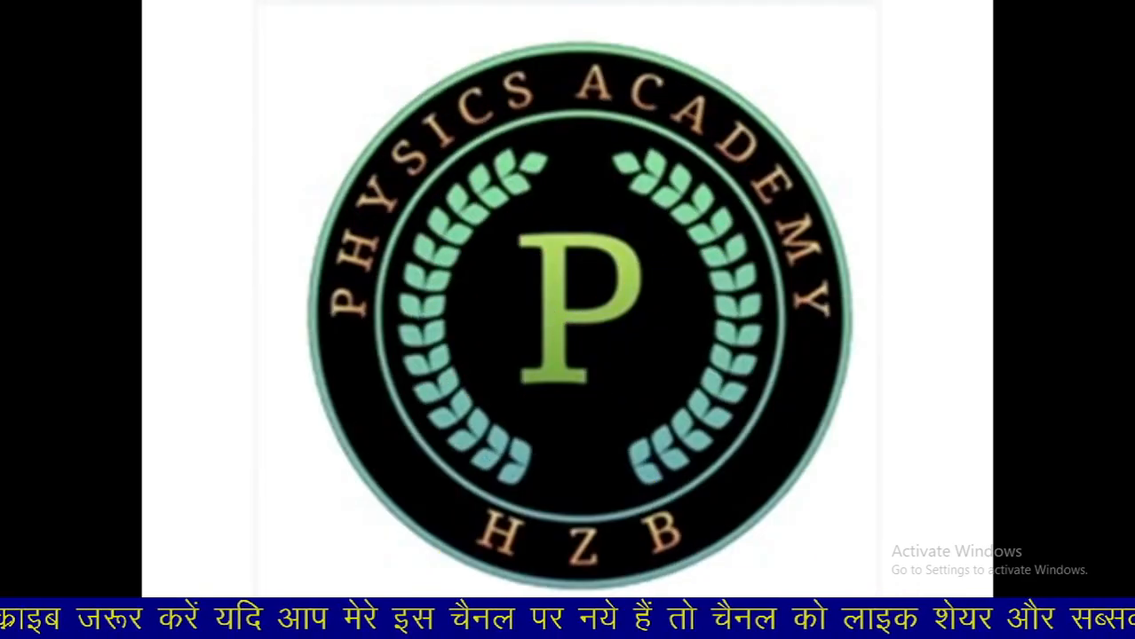
key(Escape)
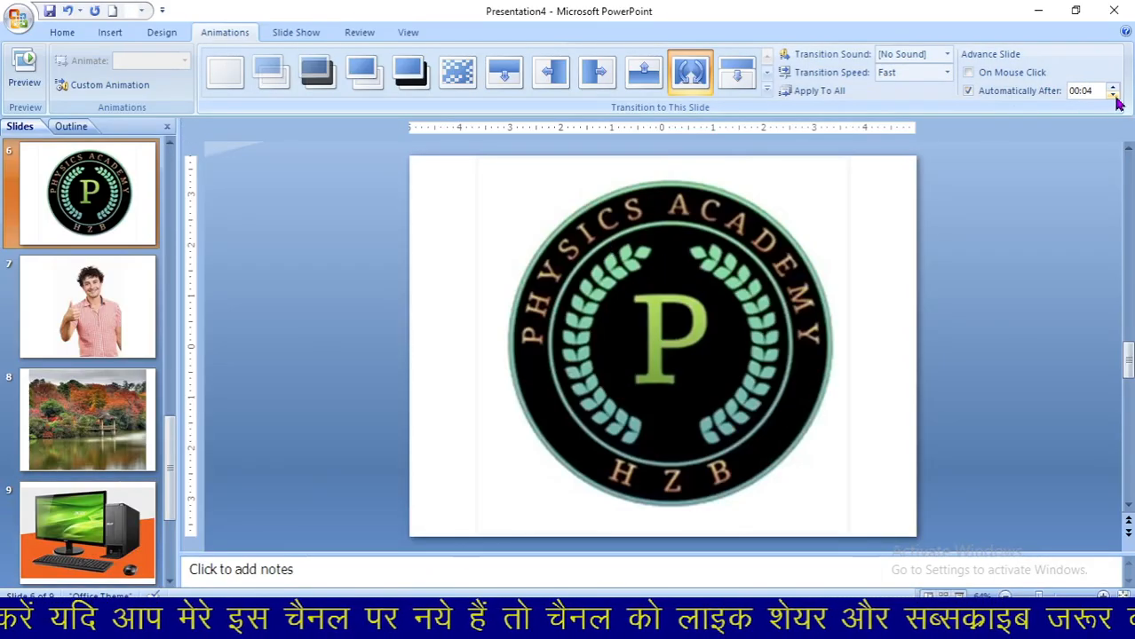
Step: Turn advancing on mouse click back on for slide 6 and set its automatic advance time to 00:00
click(969, 72)
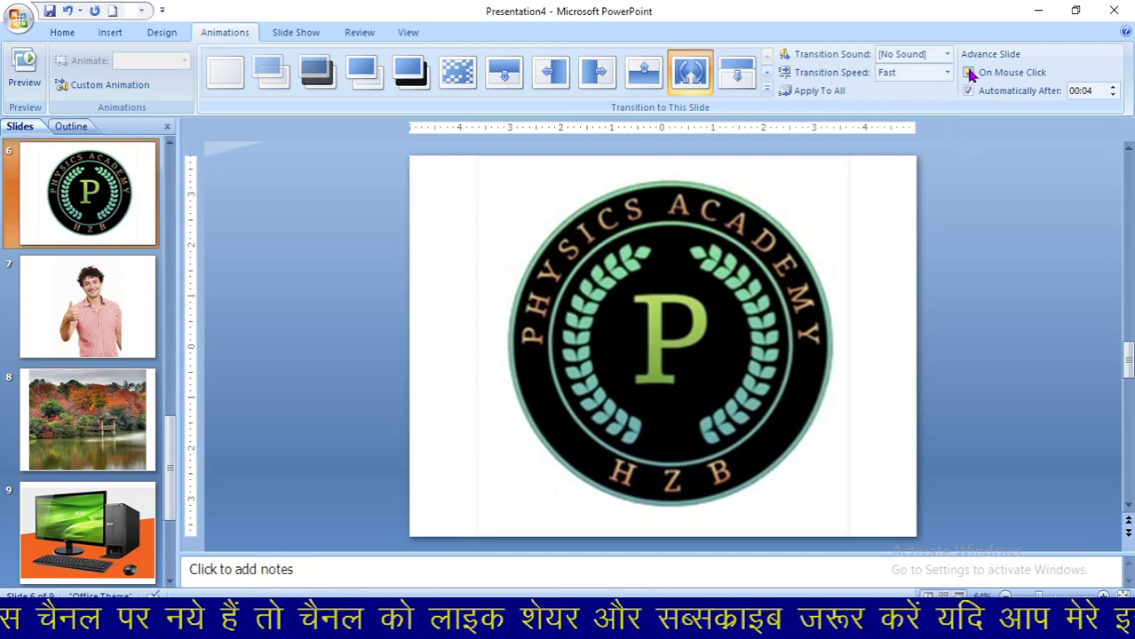
click(976, 92)
click(1113, 95)
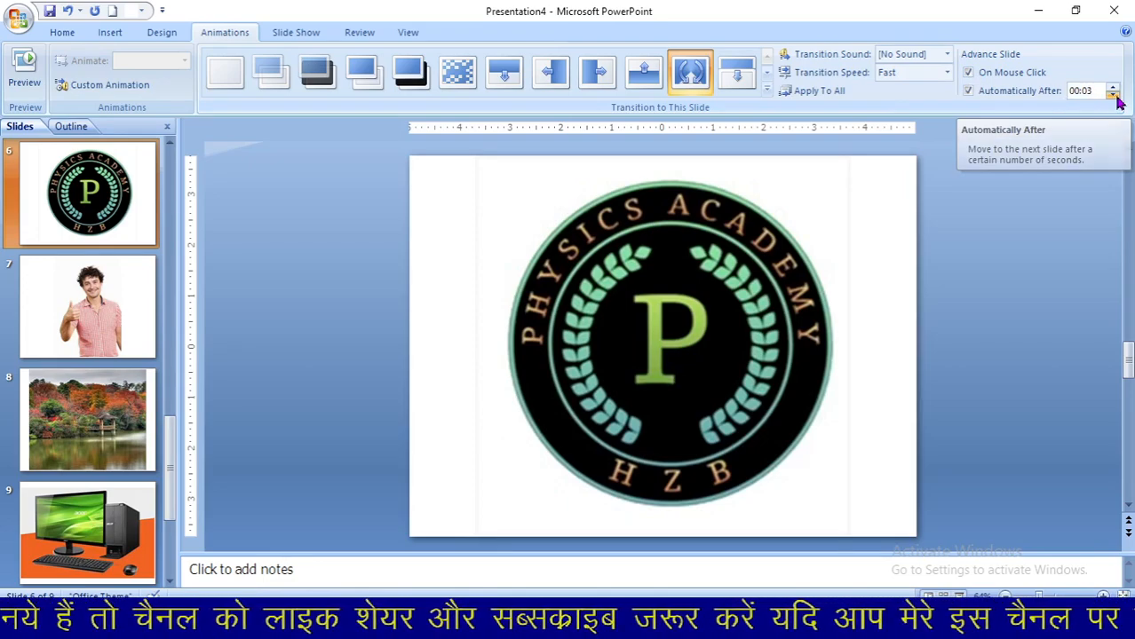
click(1113, 95)
click(1113, 95)
click(1113, 95)
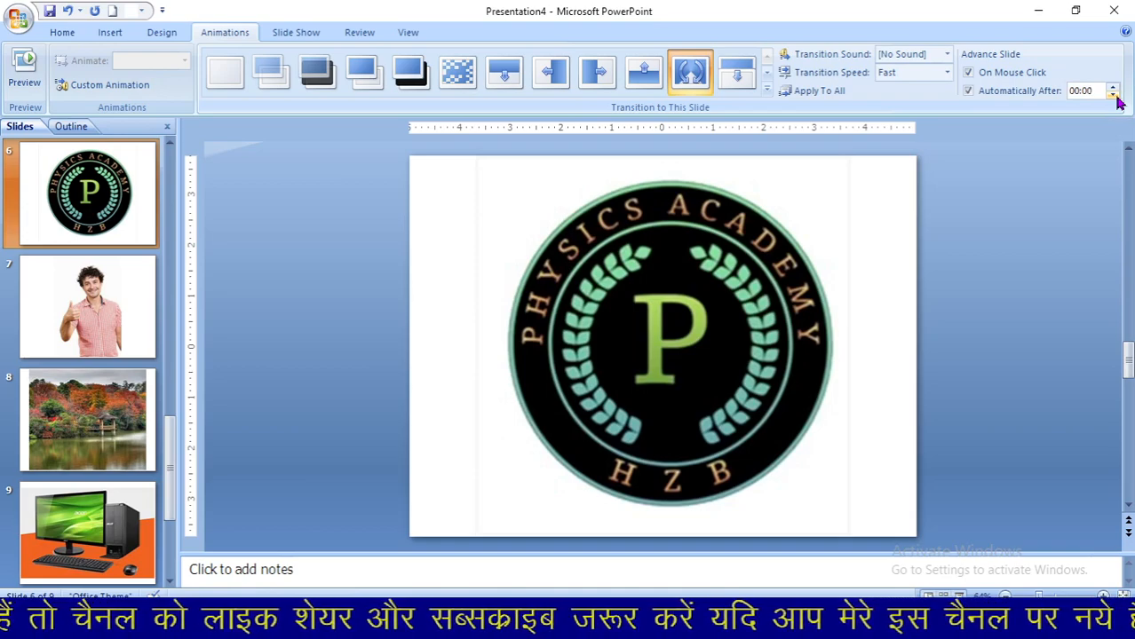
Step: Nudge the Physics Academy logo picture on slide 6 upward, past the slide's upper edge
click(641, 230)
key(Up)
key(Up)
key(Up)
key(Up)
key(Up)
key(Up)
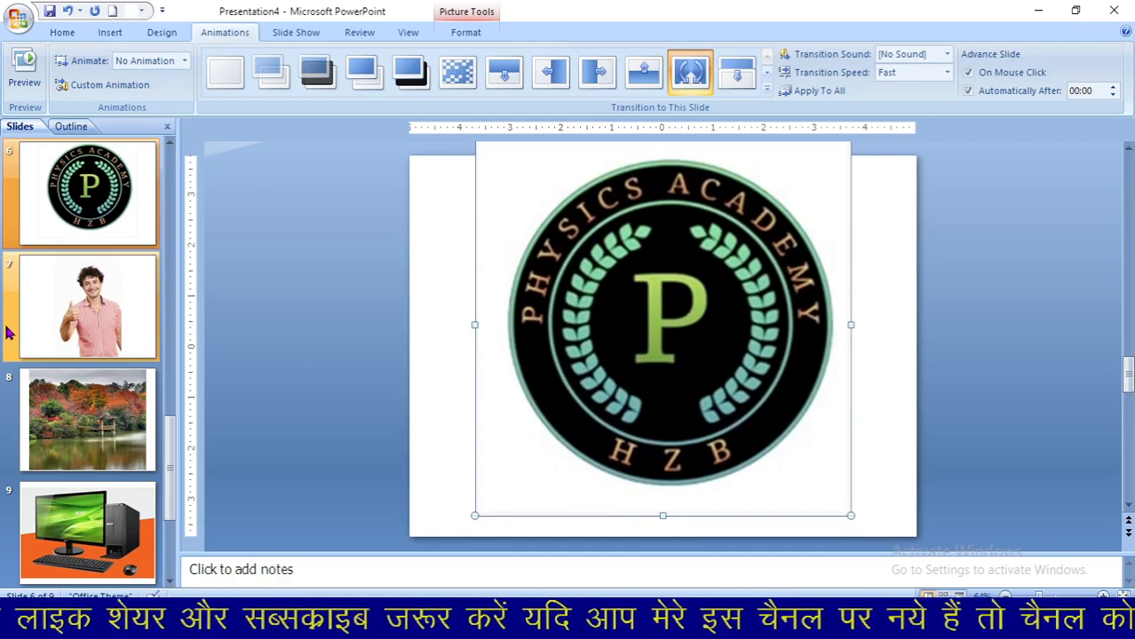
Step: Go to slide 1, try the checkered transition, and apply the transition whose thumbnail shows a downward arrow
click(78, 188)
key(Up)
key(Up)
key(Up)
key(Up)
key(Up)
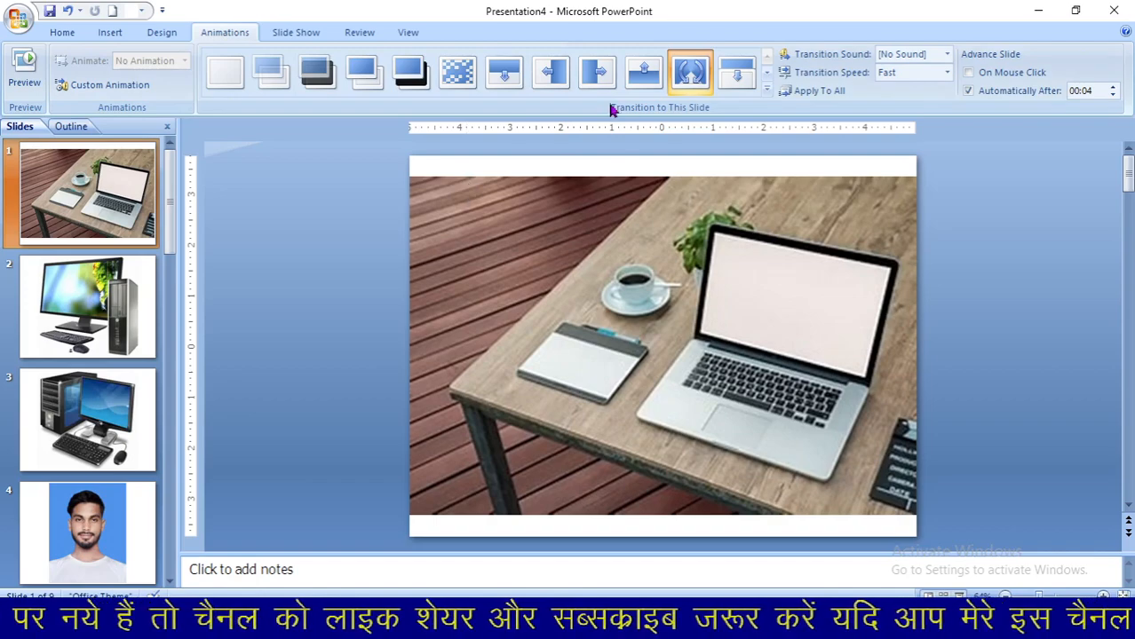
click(457, 70)
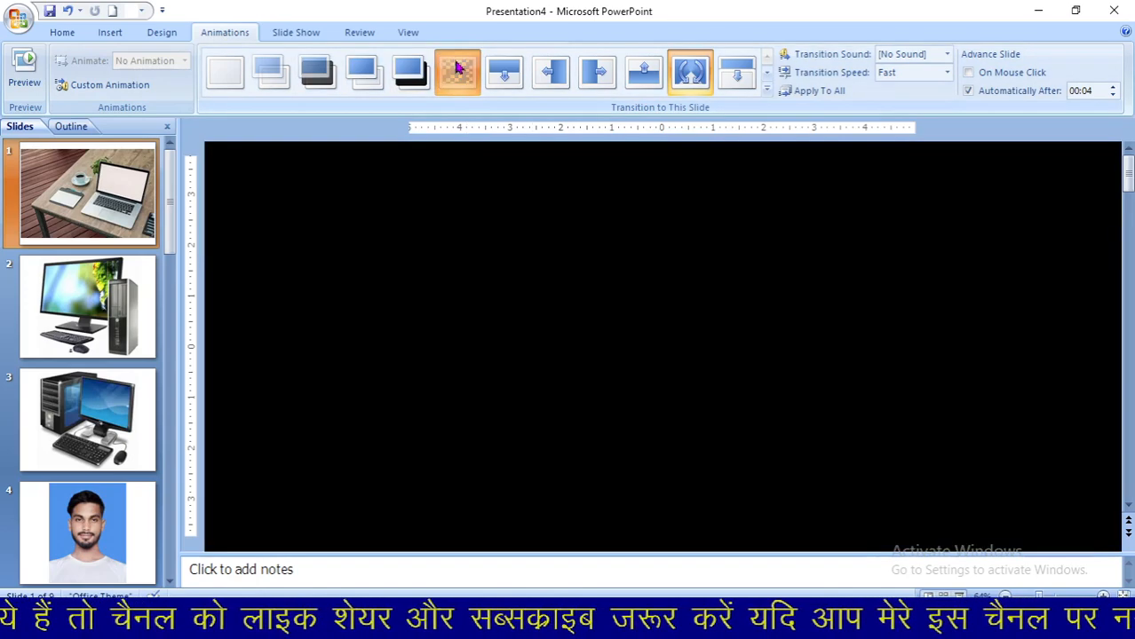
click(517, 73)
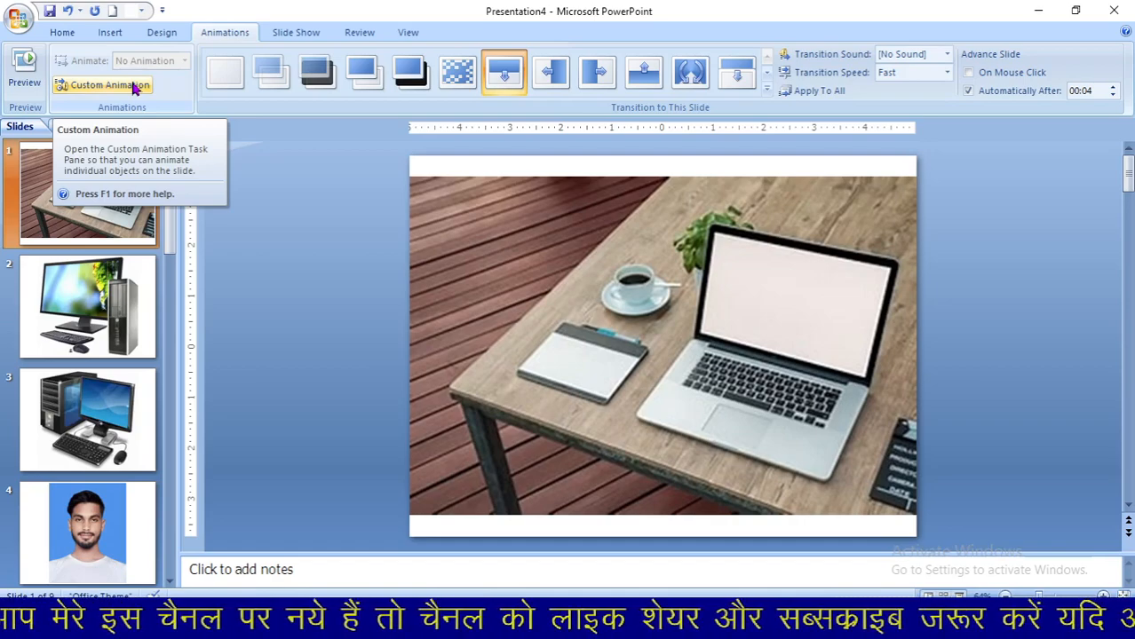
Step: Create a new presentation and apply the plain white Office Theme to it
key(ctrl+n)
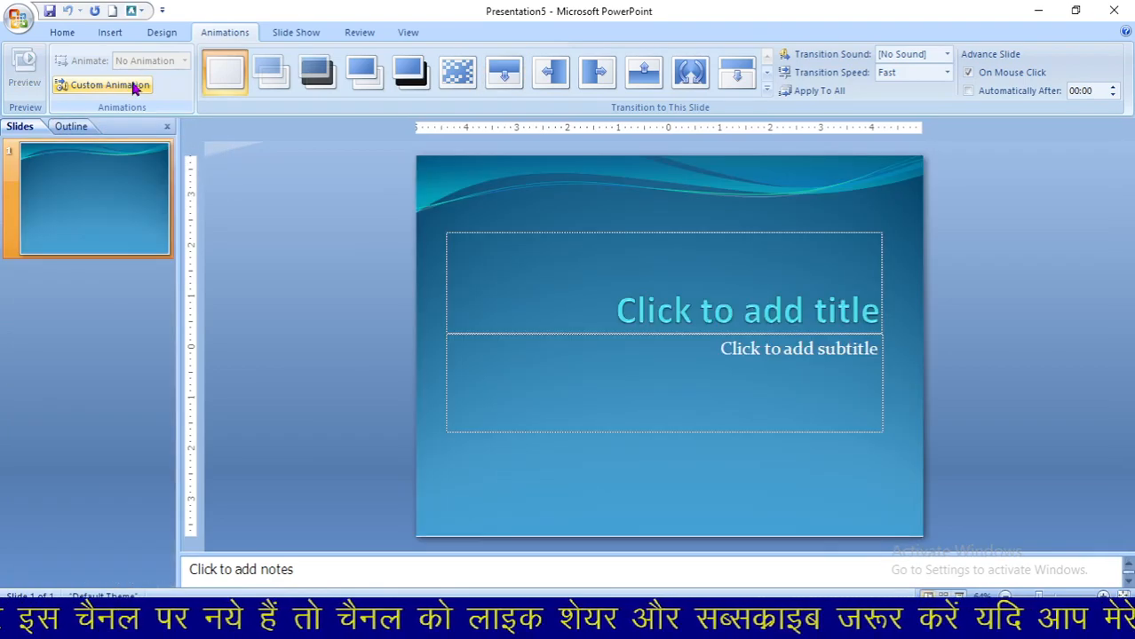
click(110, 34)
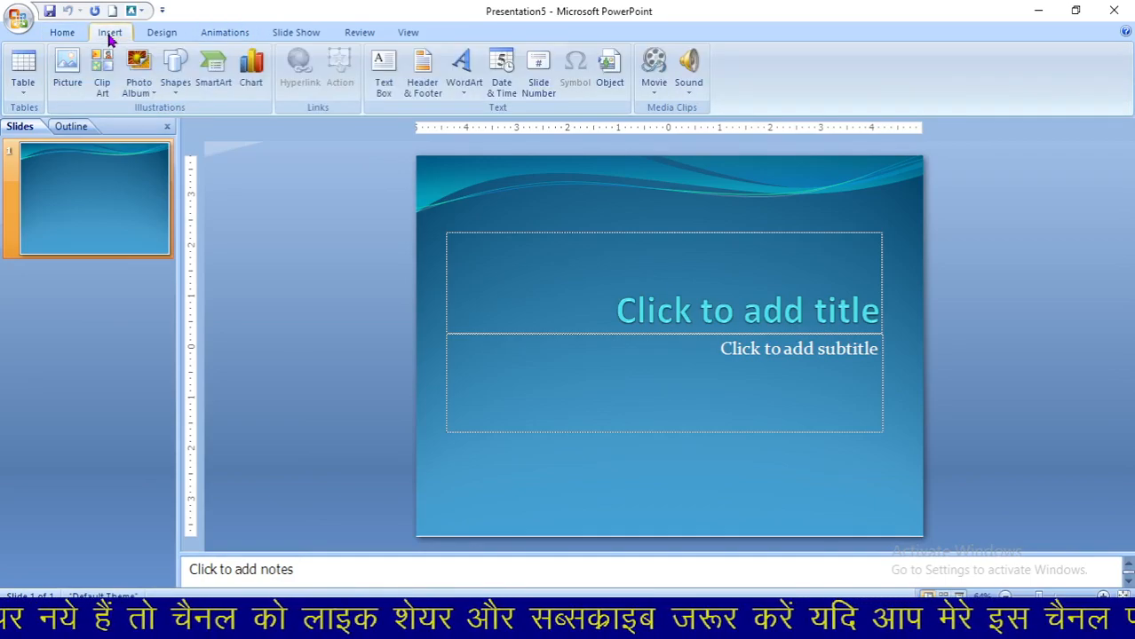
click(162, 34)
click(270, 75)
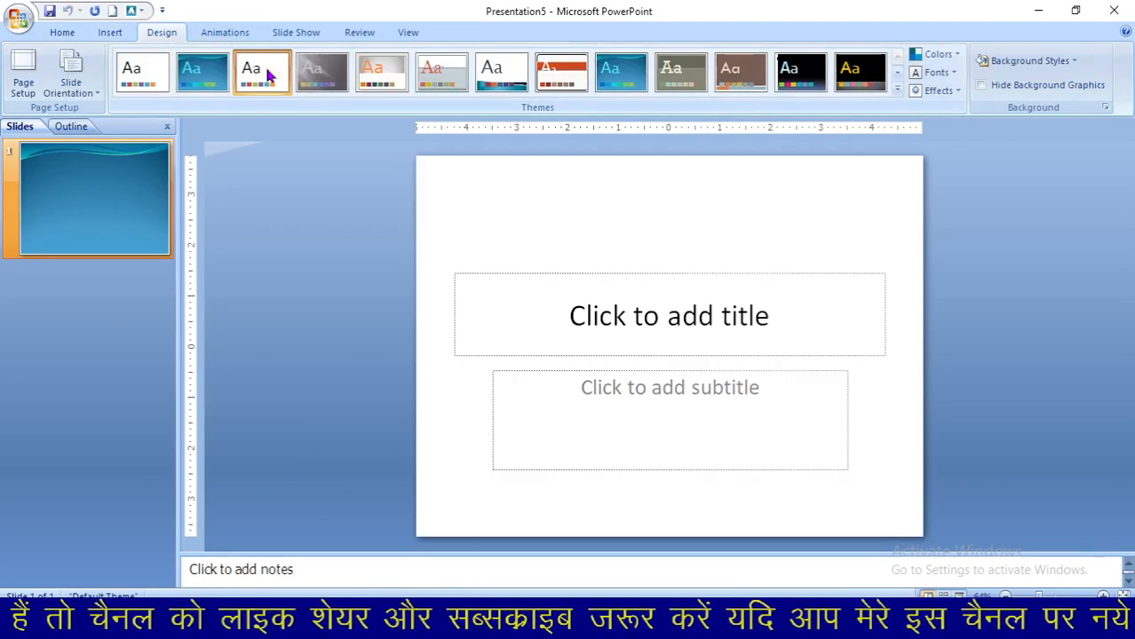
Step: Enter COMPUTER WITH followed by the presenter's name as the slide title, in capital letters
click(800, 321)
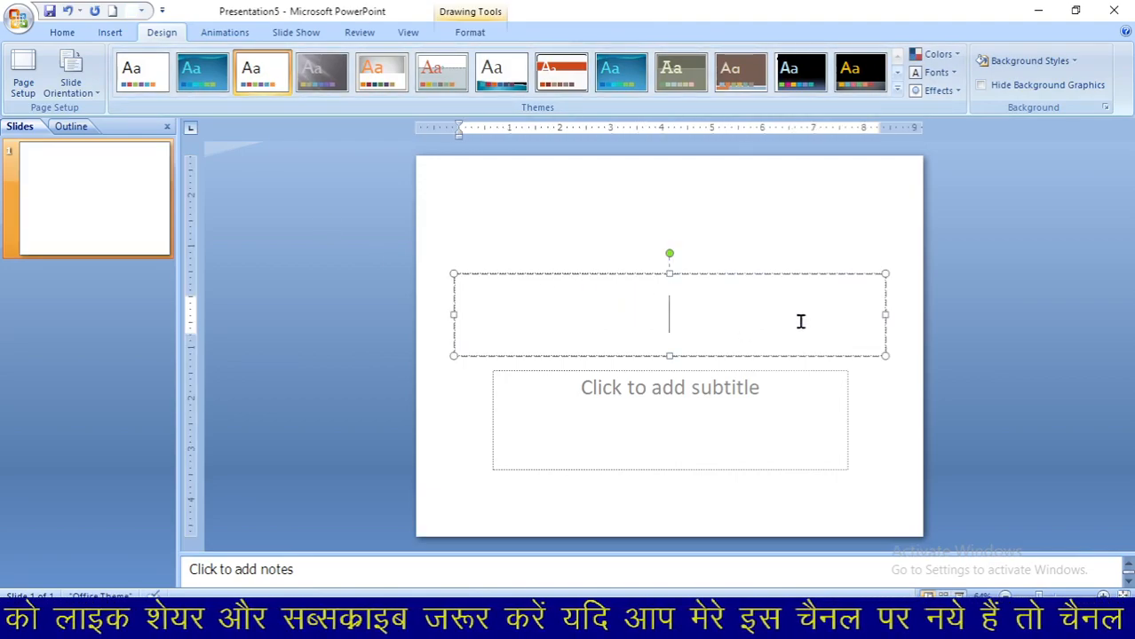
text(COMPUTER)
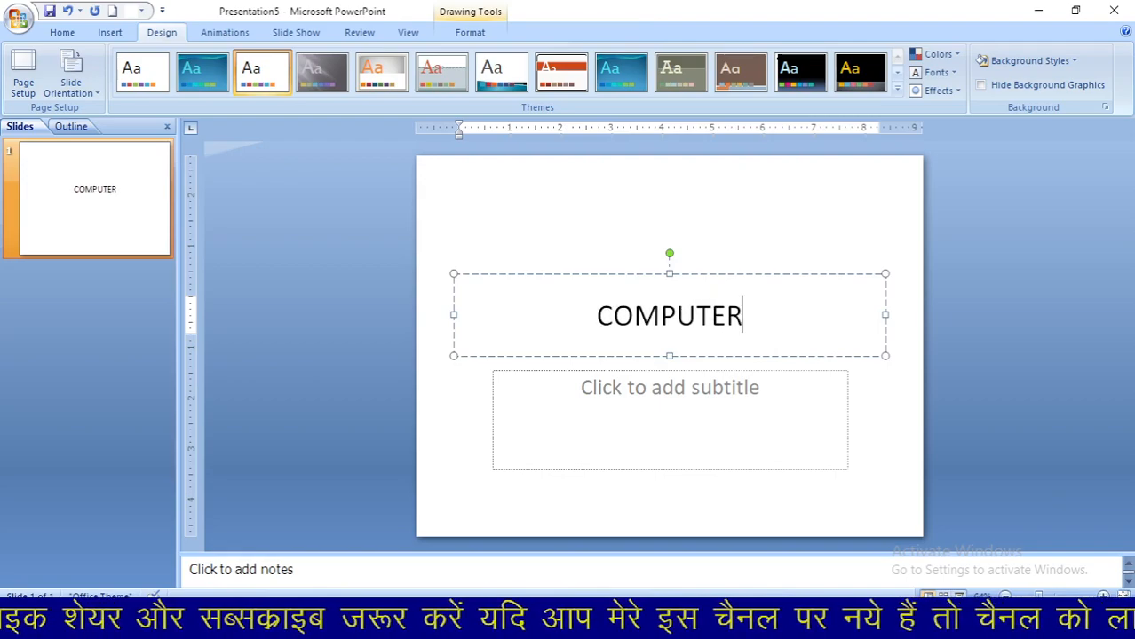
text( WITH DHANESHWAR)
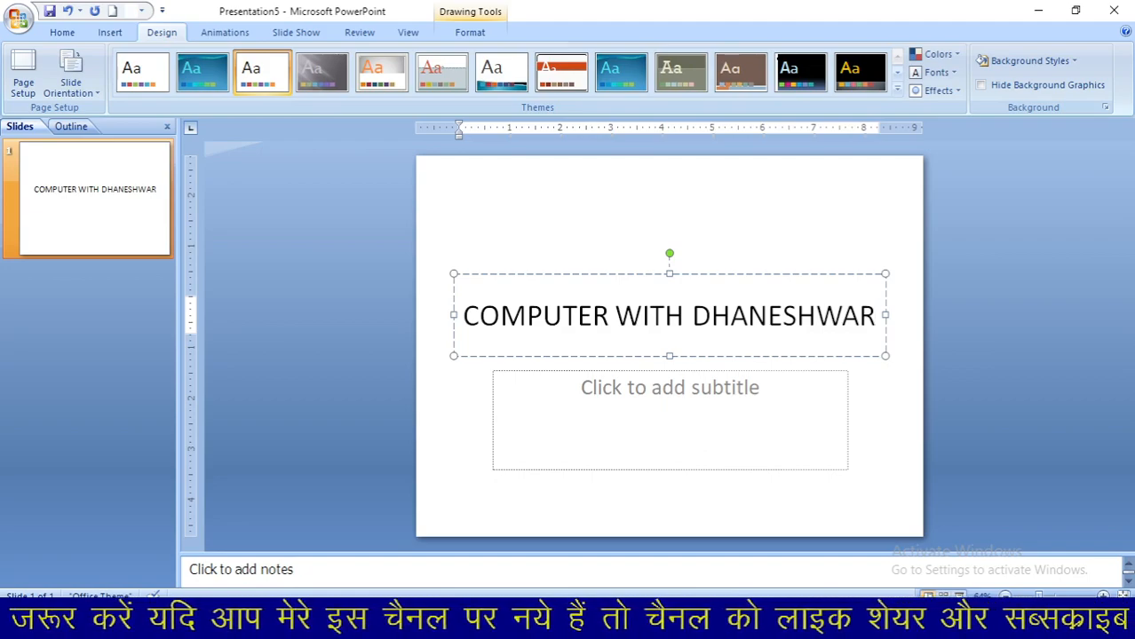
Step: Apply the Fade animation to the title text
click(224, 33)
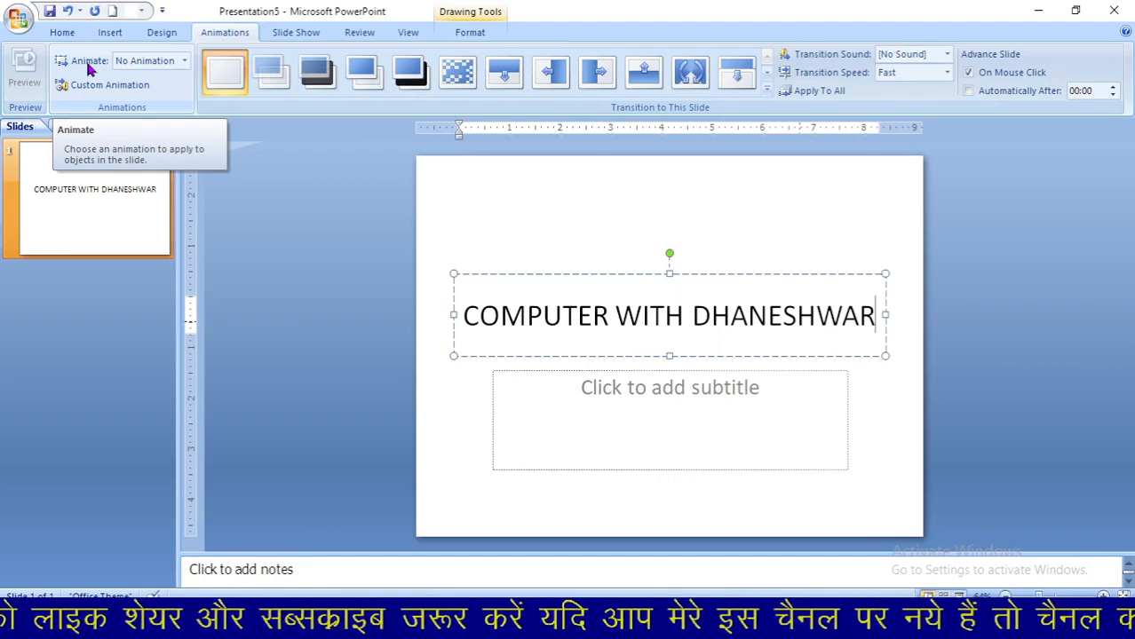
click(185, 61)
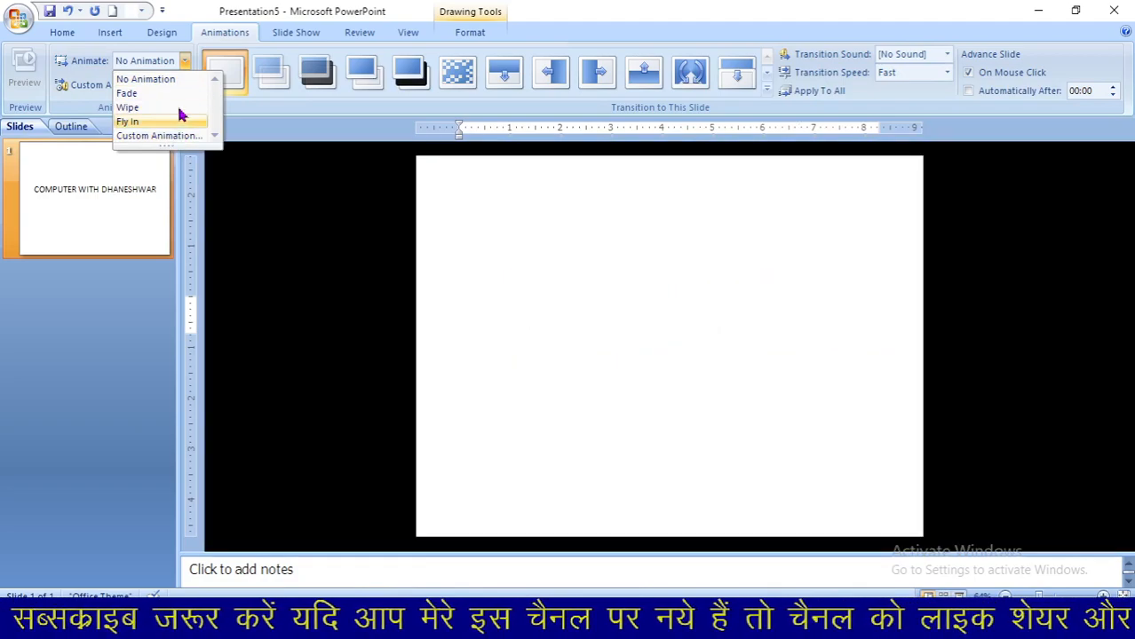
click(175, 98)
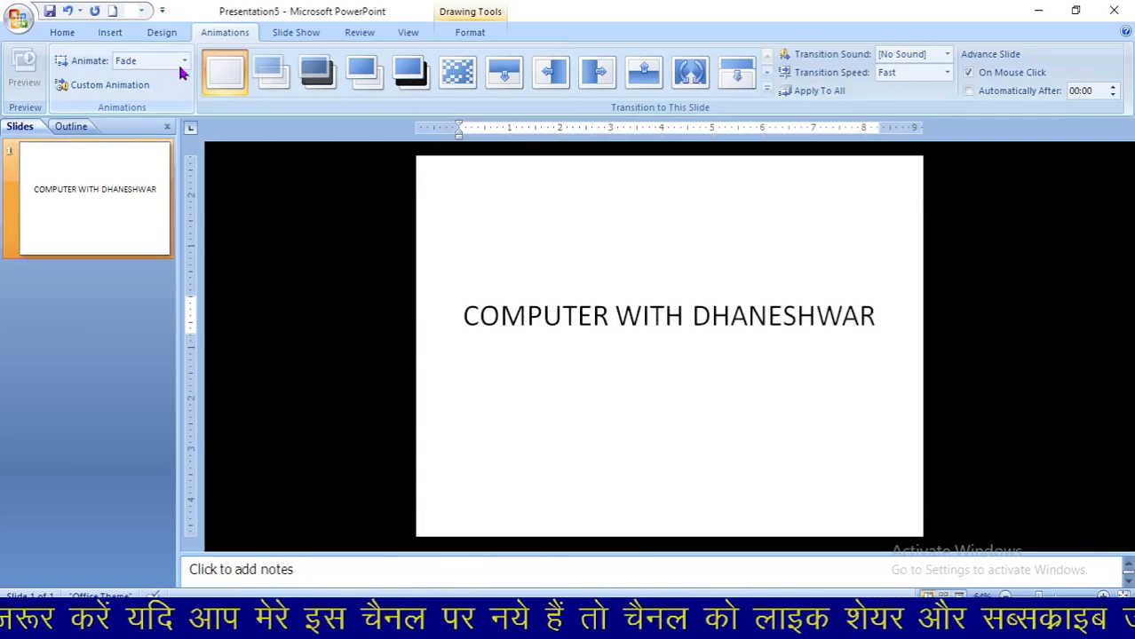
Step: Open and close the custom animation settings, and choose the Fade animation for the title again
click(185, 64)
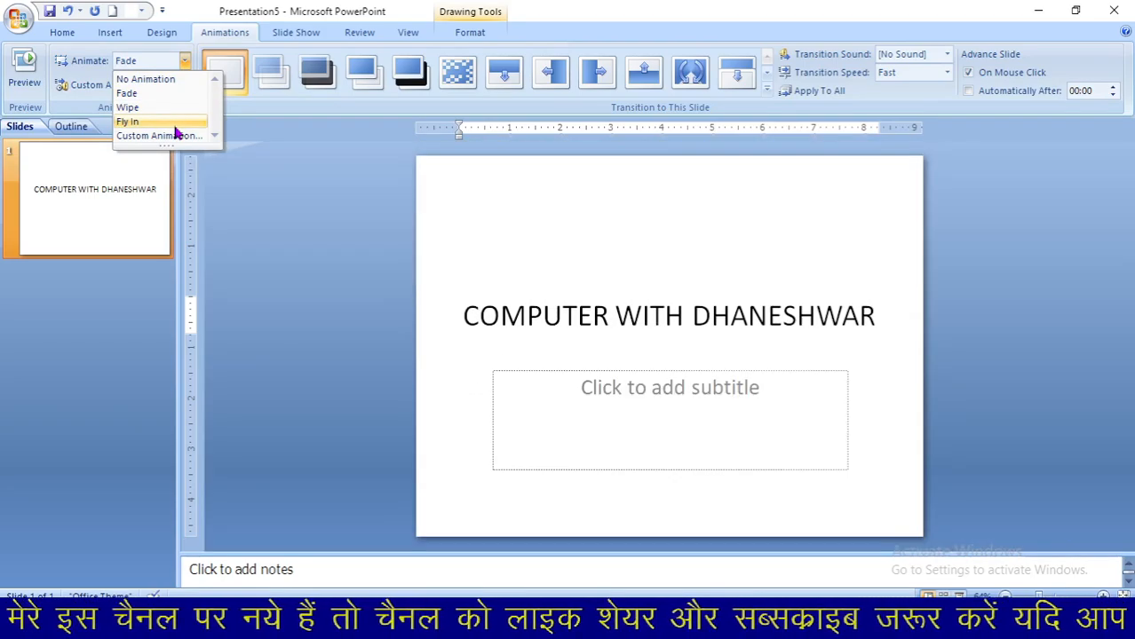
click(176, 135)
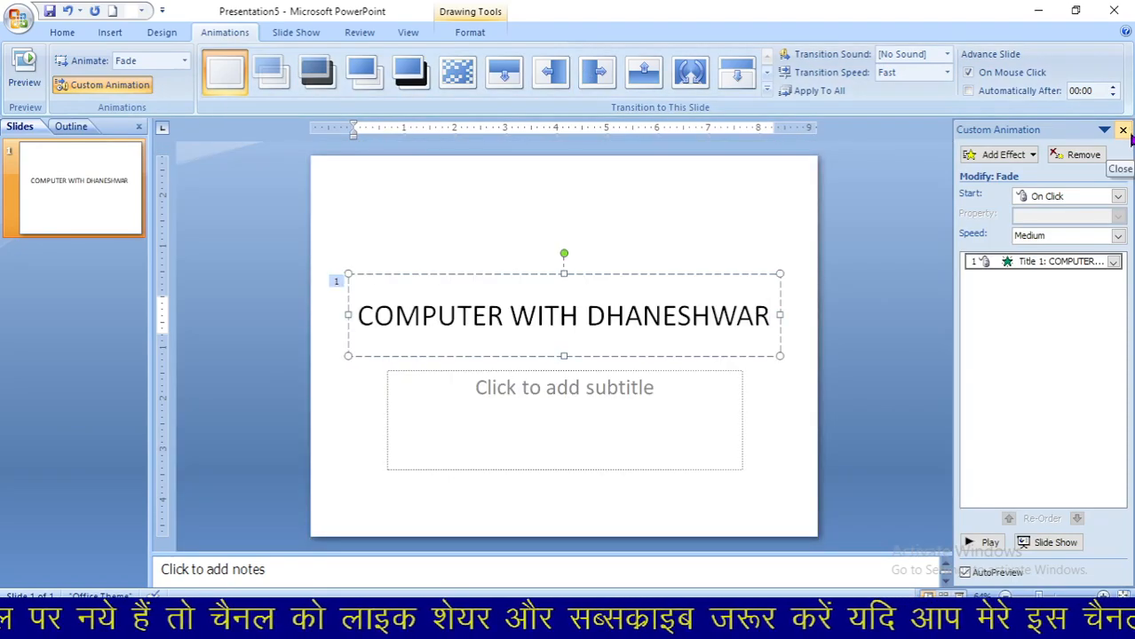
click(1122, 130)
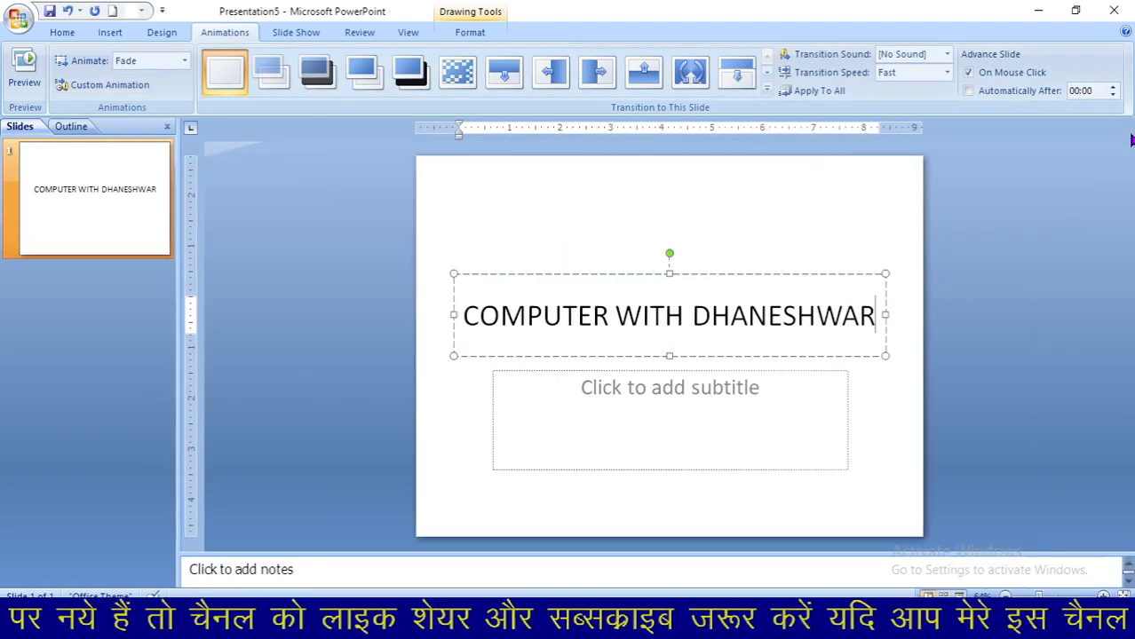
click(184, 61)
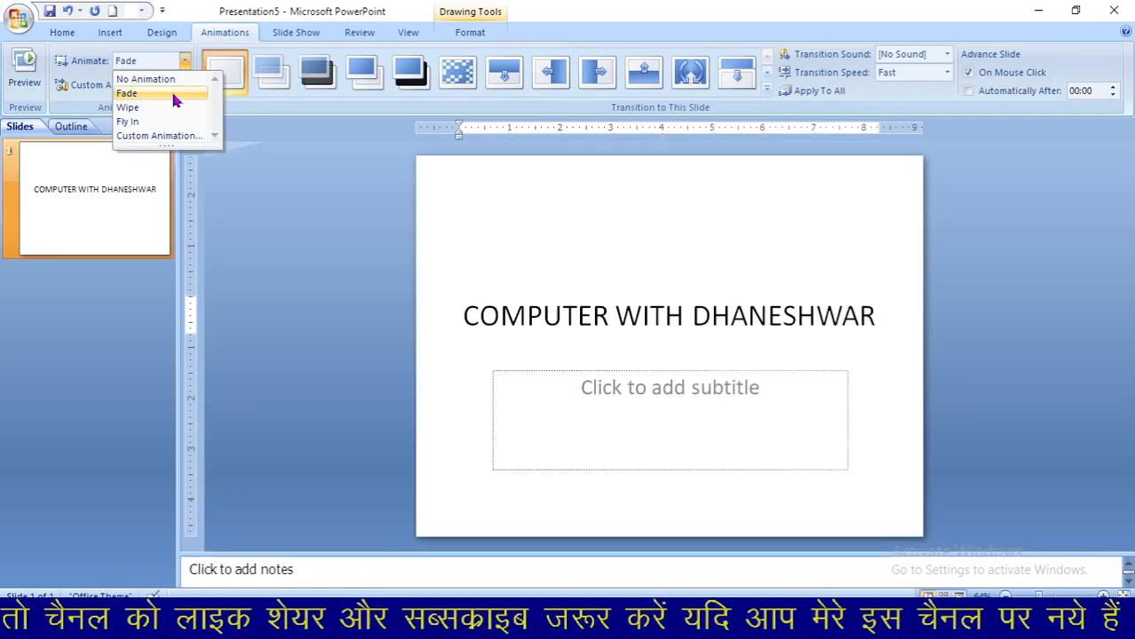
click(170, 90)
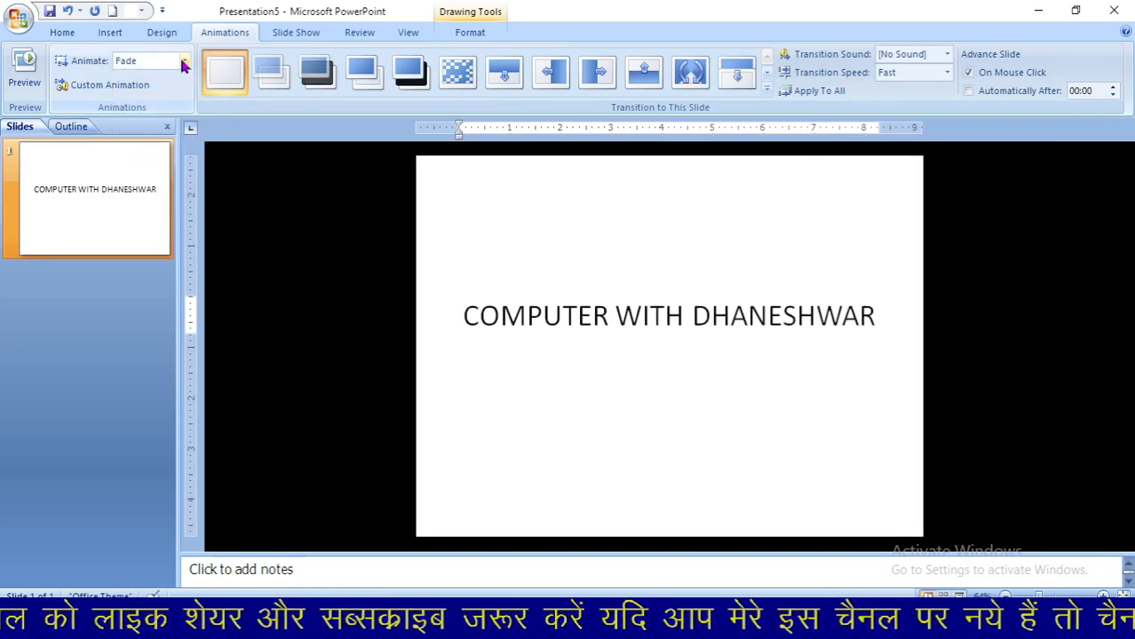
click(183, 61)
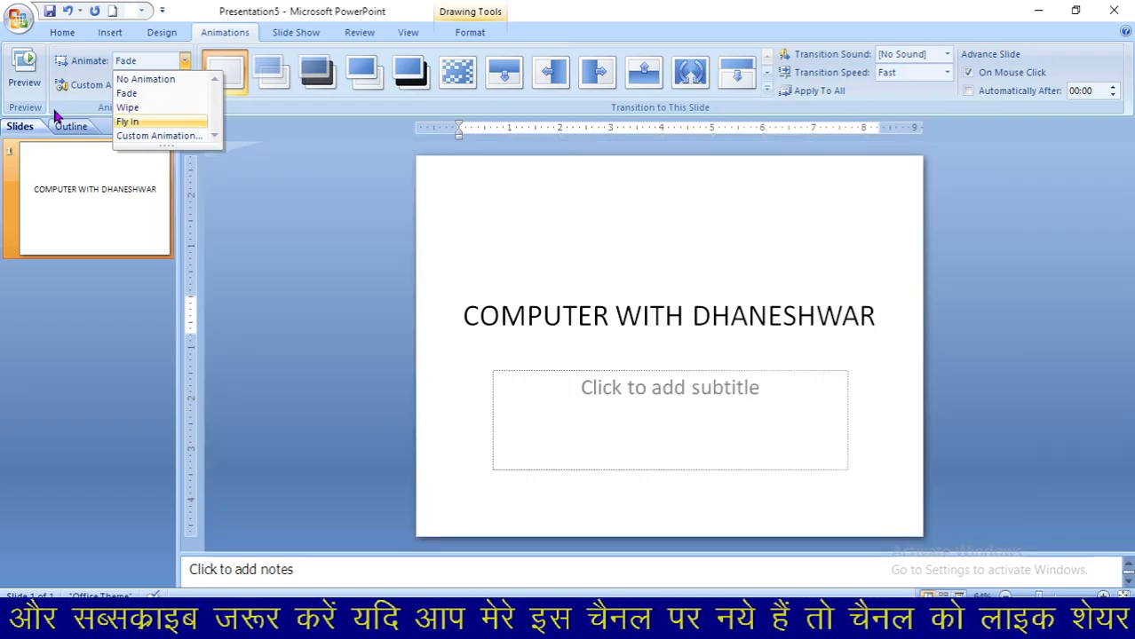
click(330, 233)
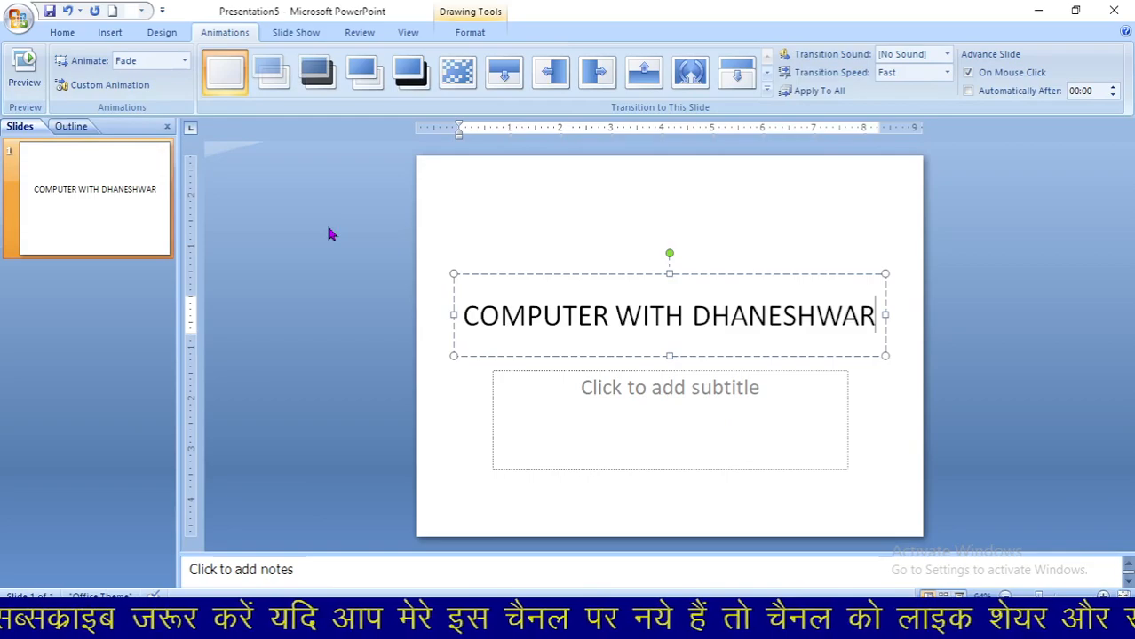
Step: Open the custom animation settings and look through the emphasis, exit and motion path effects offered for the title
click(110, 86)
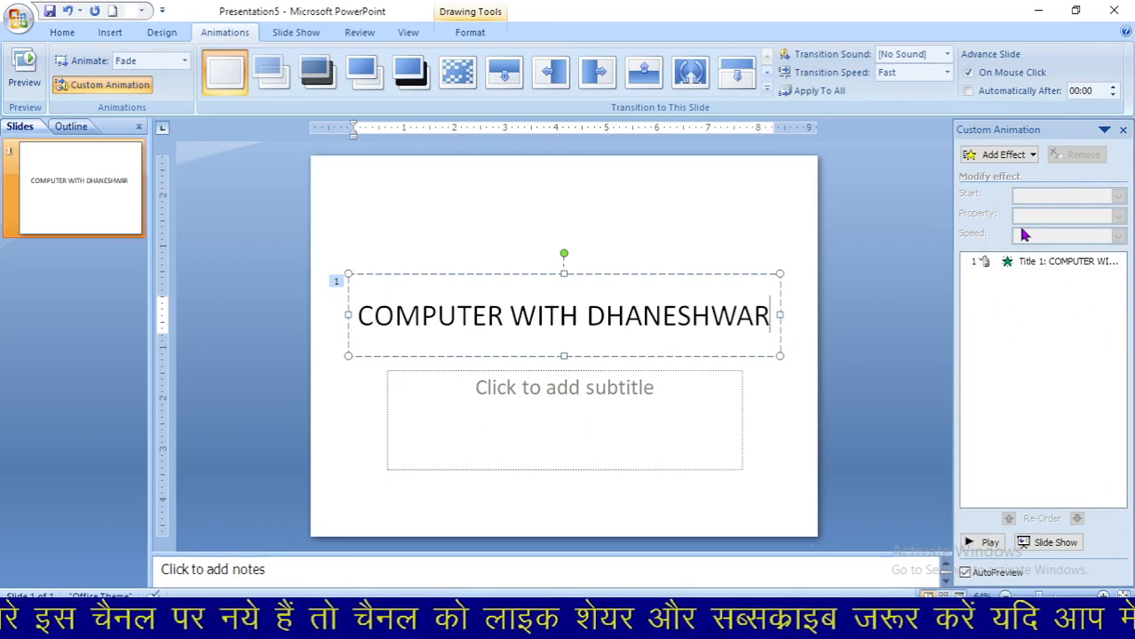
click(1005, 155)
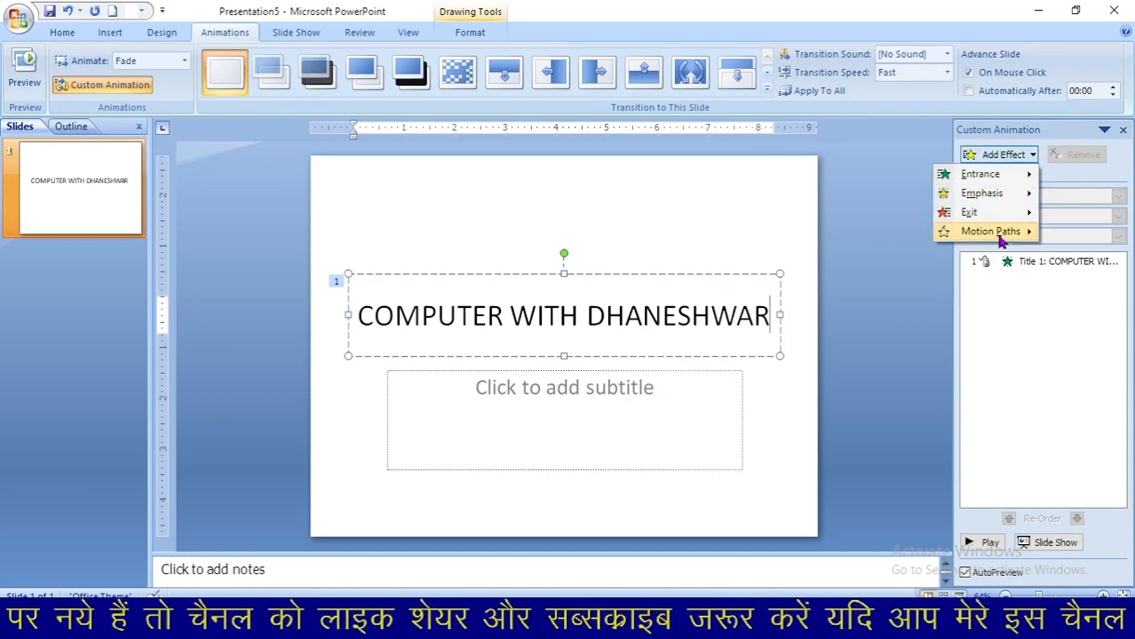
mouse_move(1014, 201)
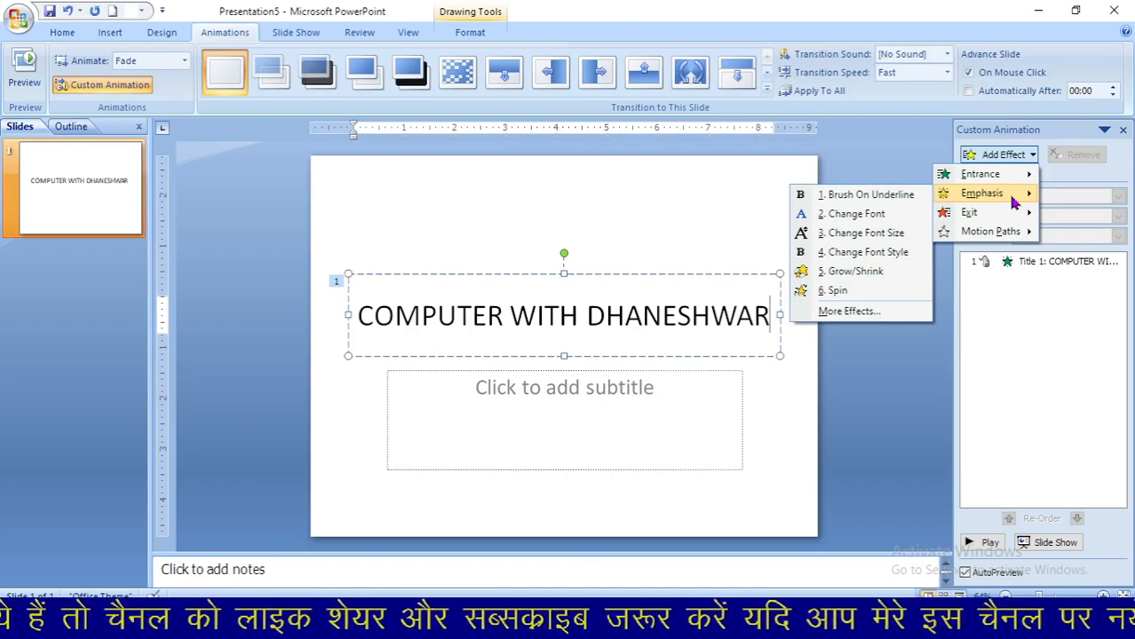
mouse_move(943, 179)
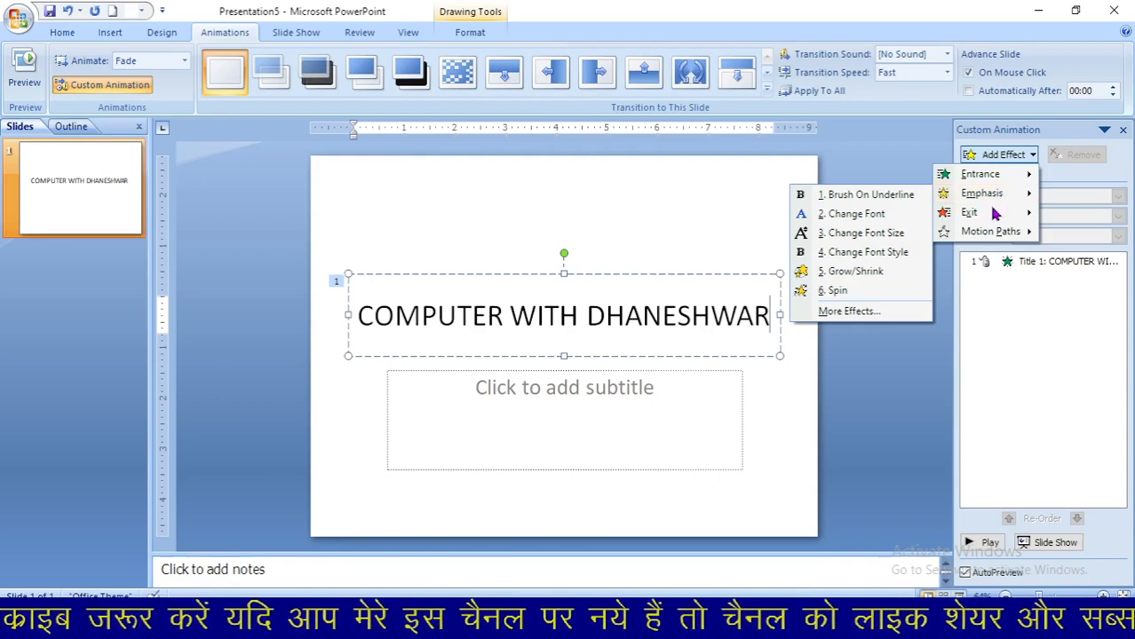
mouse_move(988, 216)
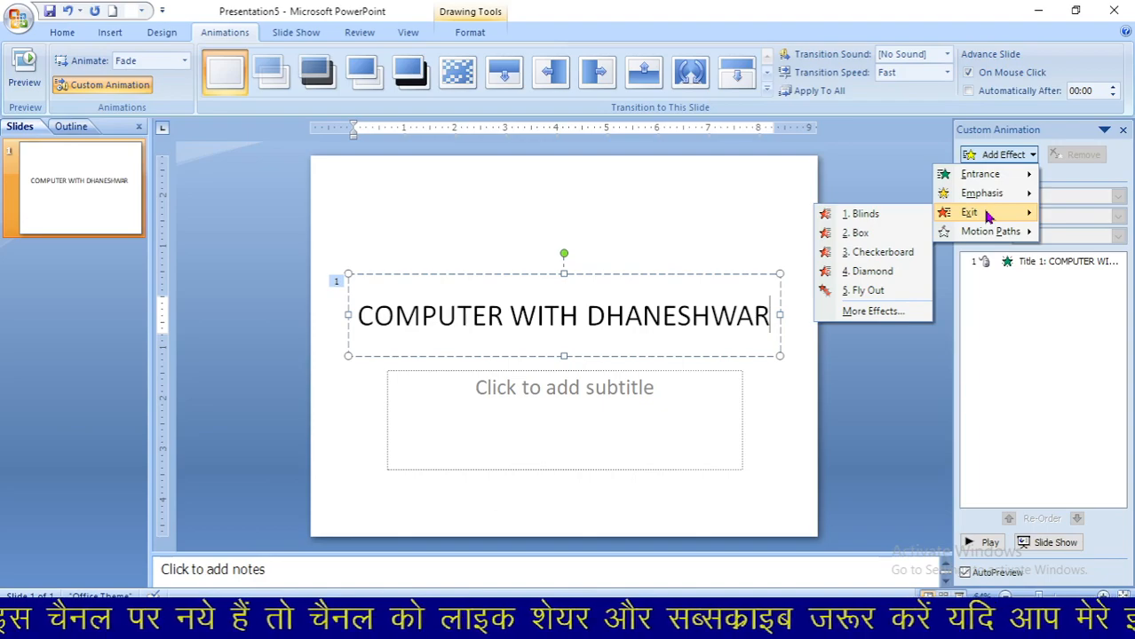
mouse_move(988, 236)
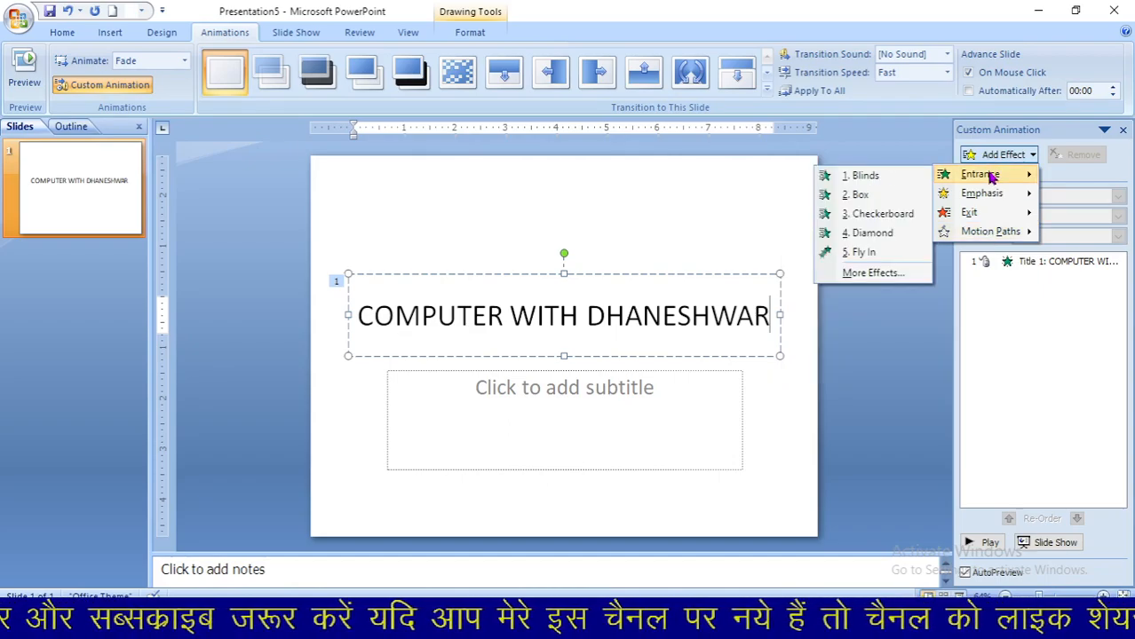
Step: Preview the Box, Circle and Diamond entrance effects on the title and add the Diamond effect
click(873, 273)
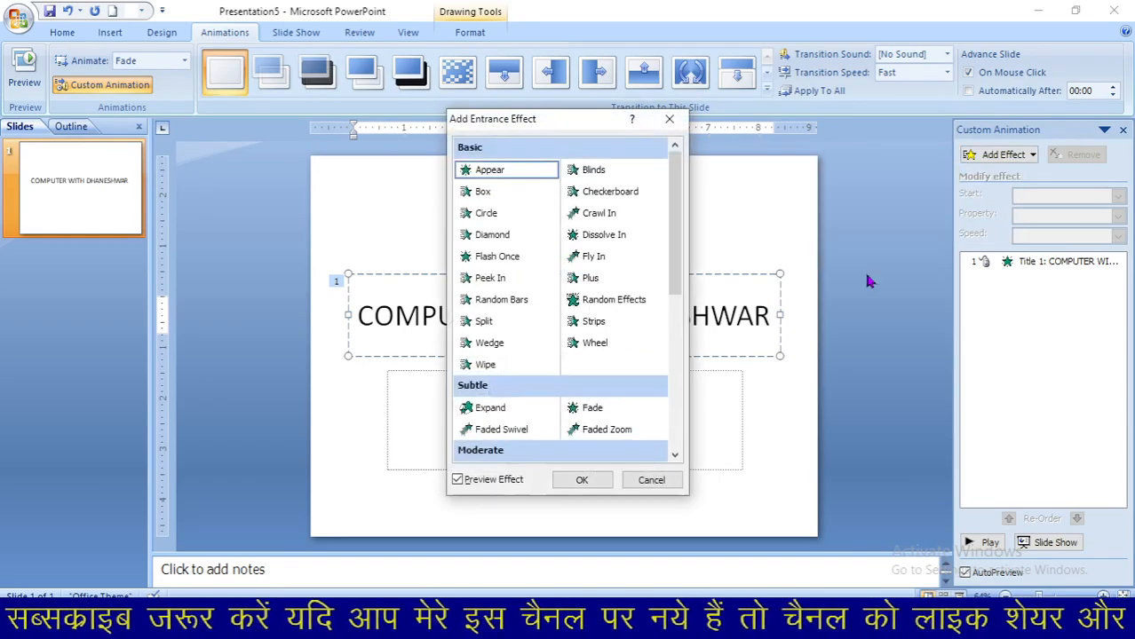
drag(604, 134, 902, 164)
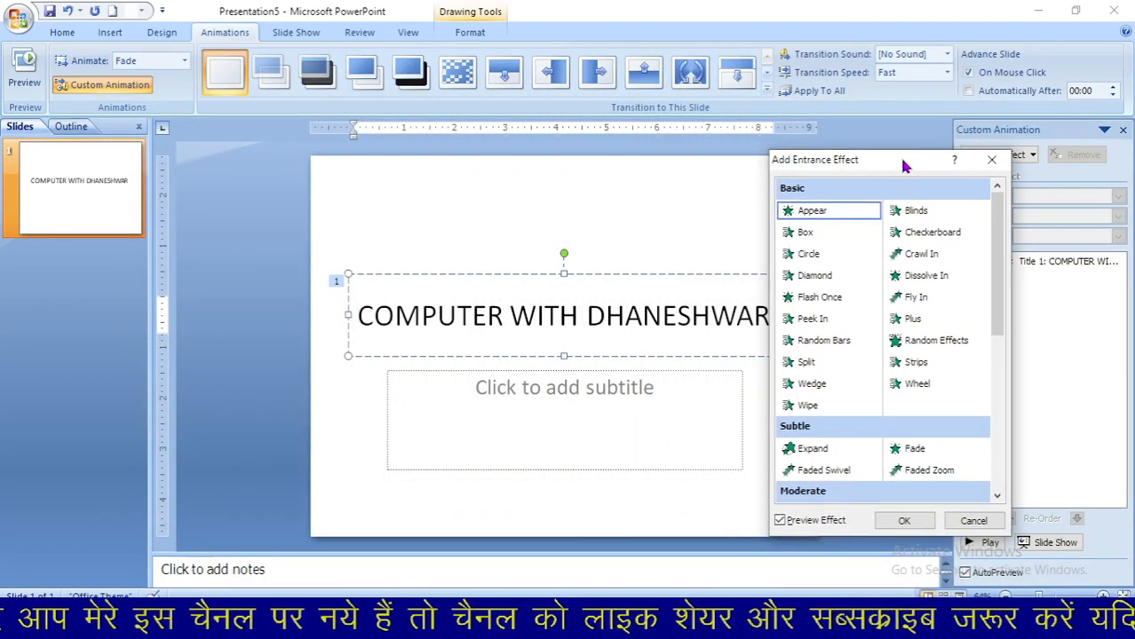
click(826, 237)
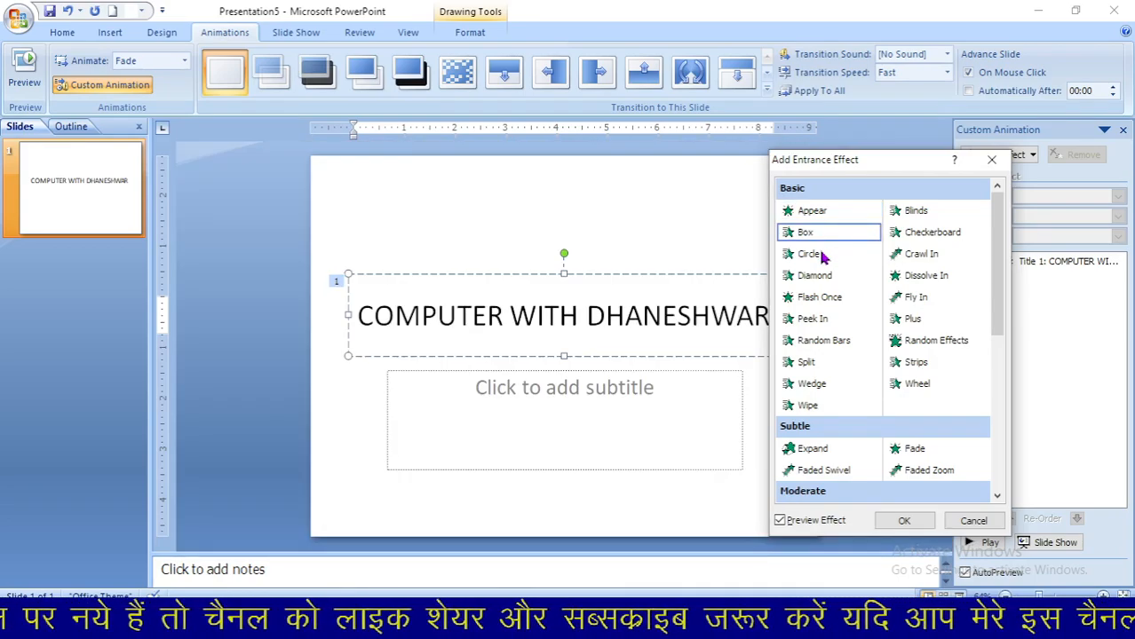
click(822, 256)
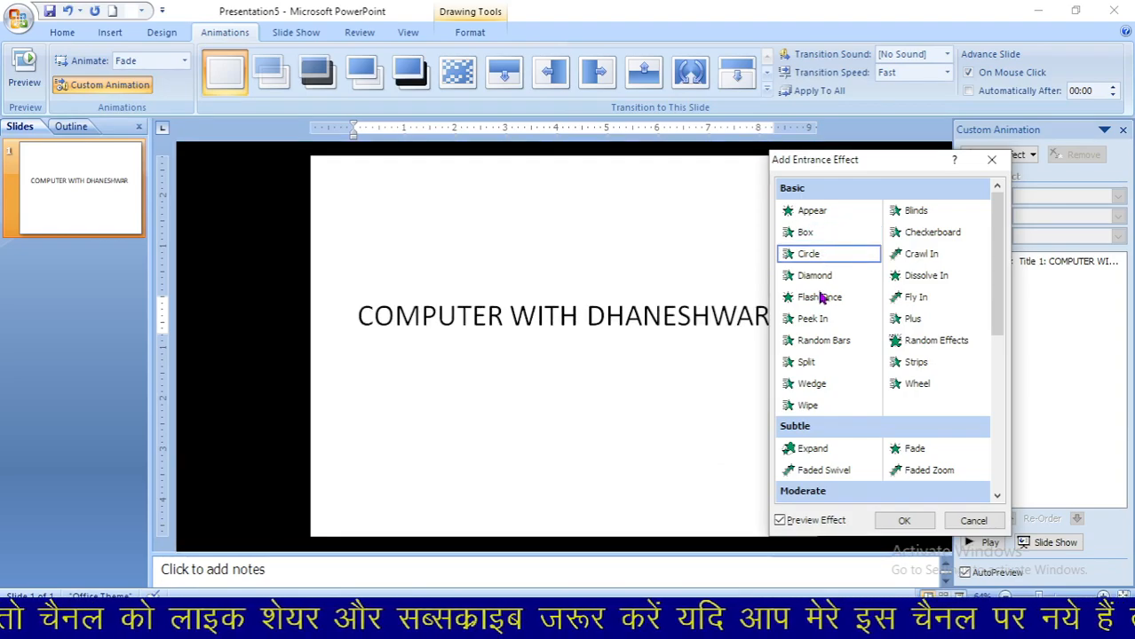
click(819, 278)
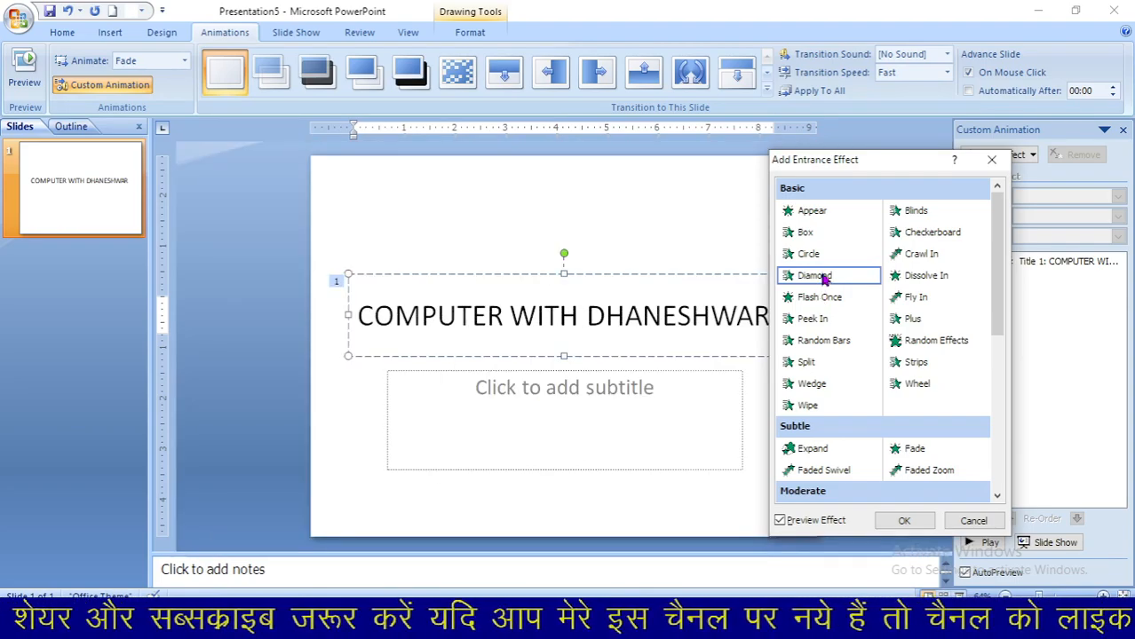
click(824, 278)
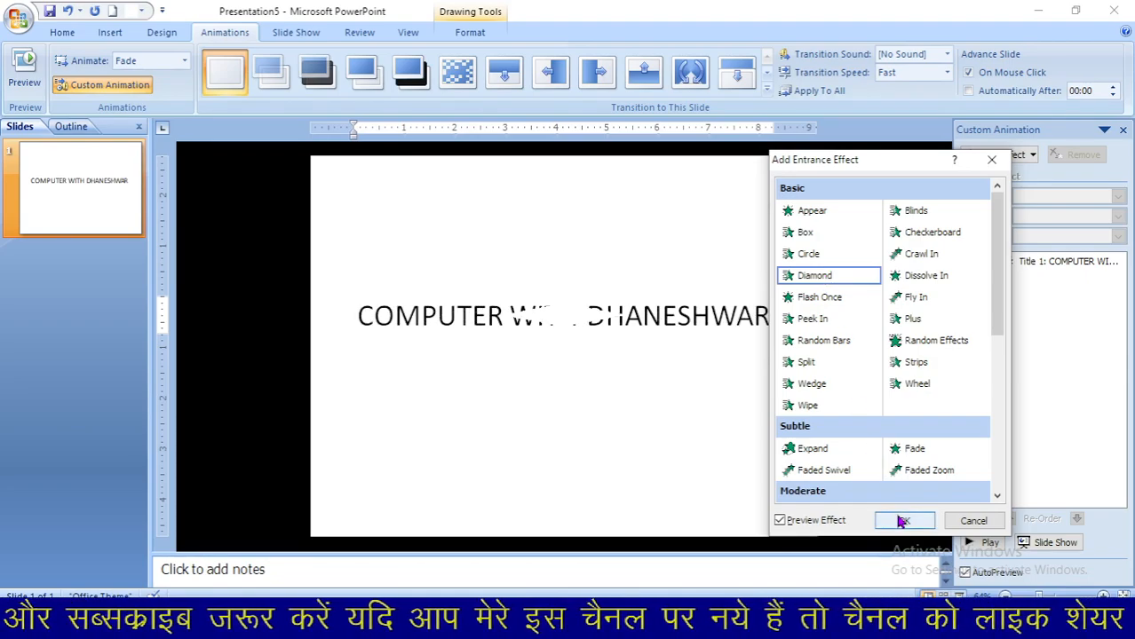
click(902, 522)
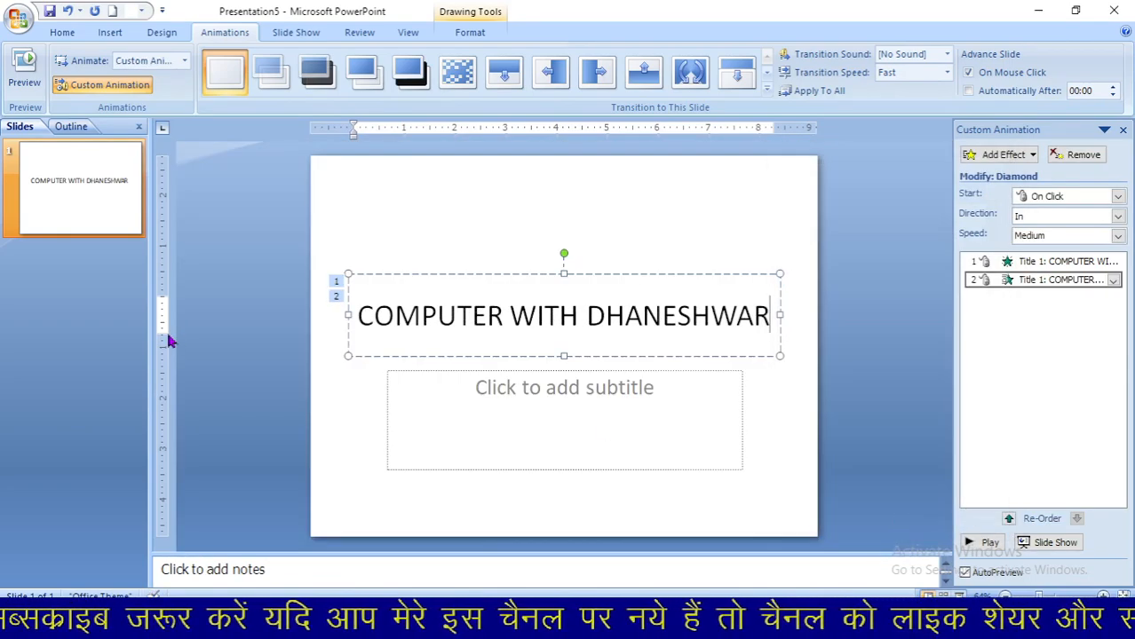
Step: Preview the slide's animations and undo adding the Diamond entrance effect to the title
click(25, 82)
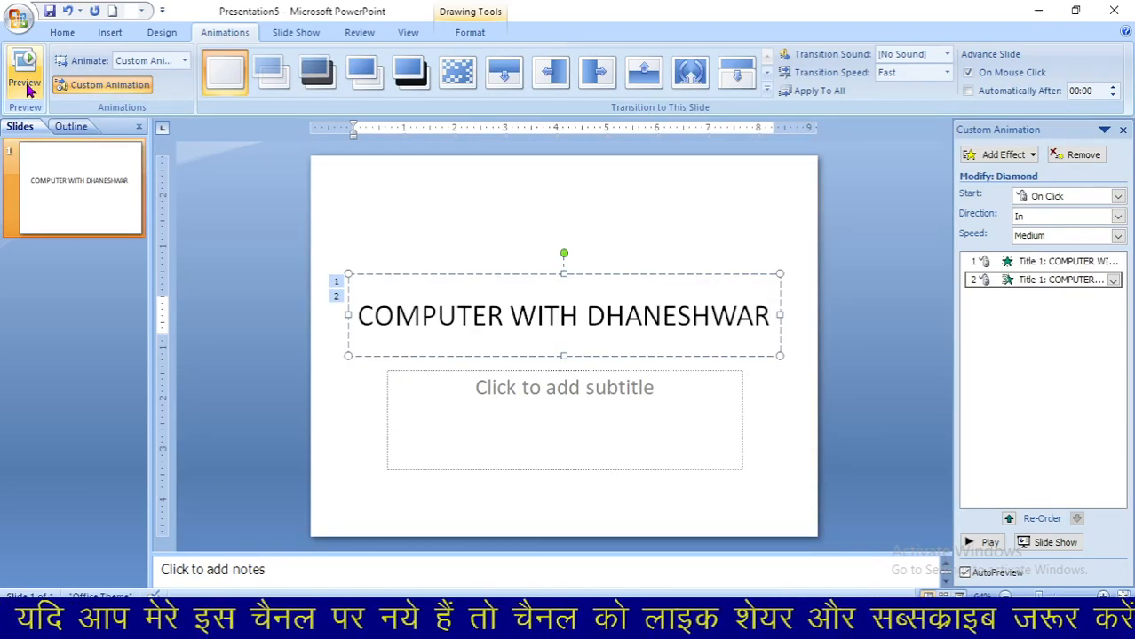
key(ctrl+z)
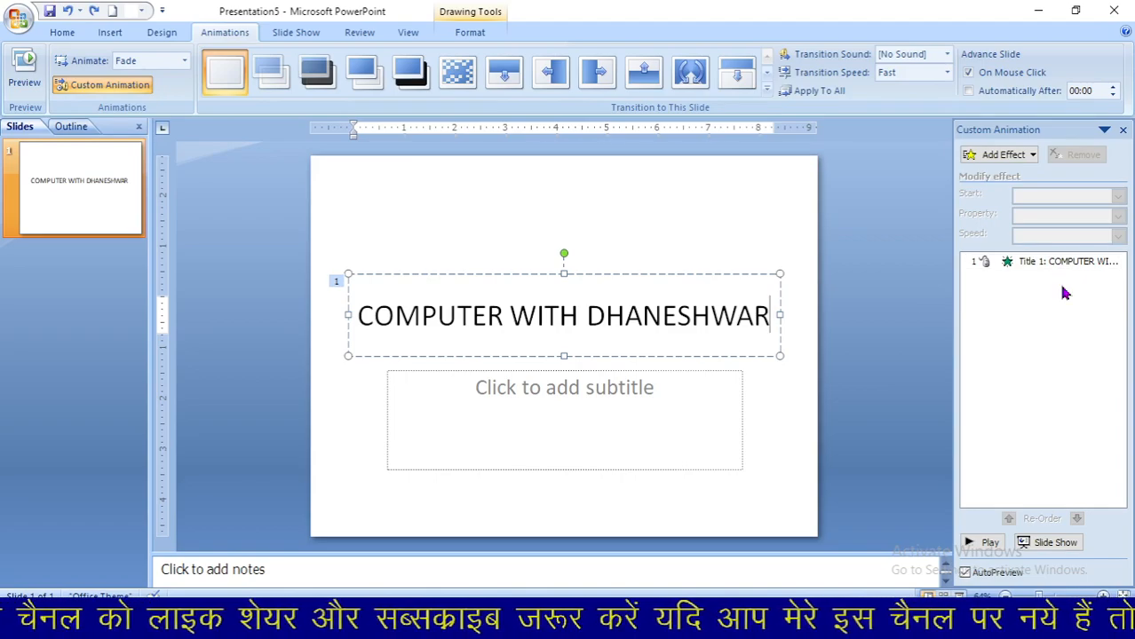
Step: Look through the start options of the title's Fade effect and keep it starting on click
click(666, 322)
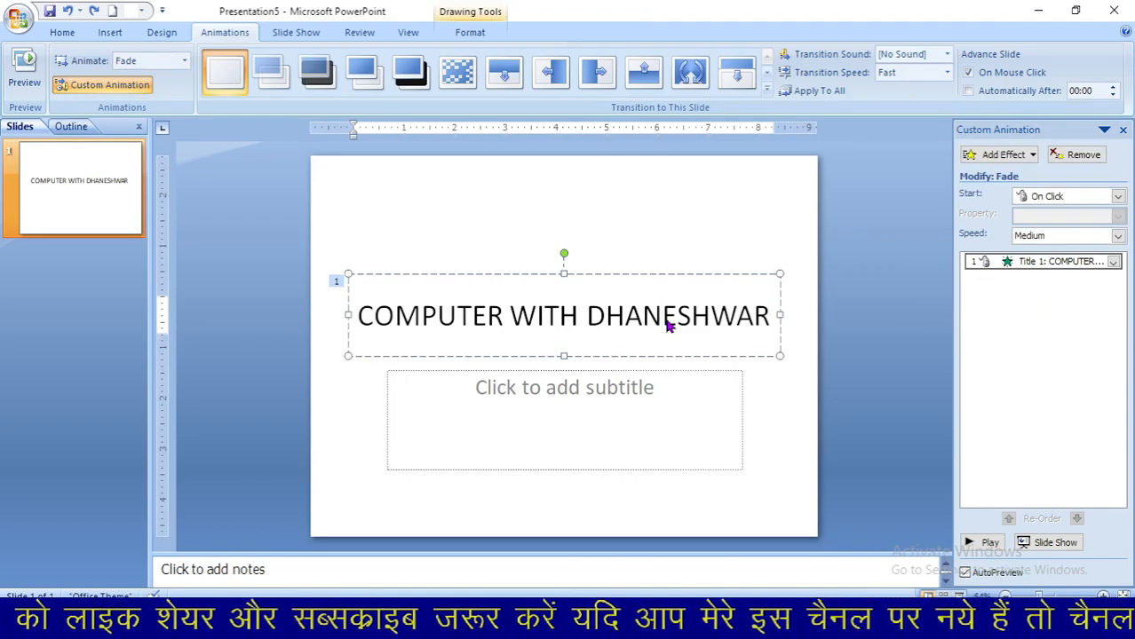
click(1075, 199)
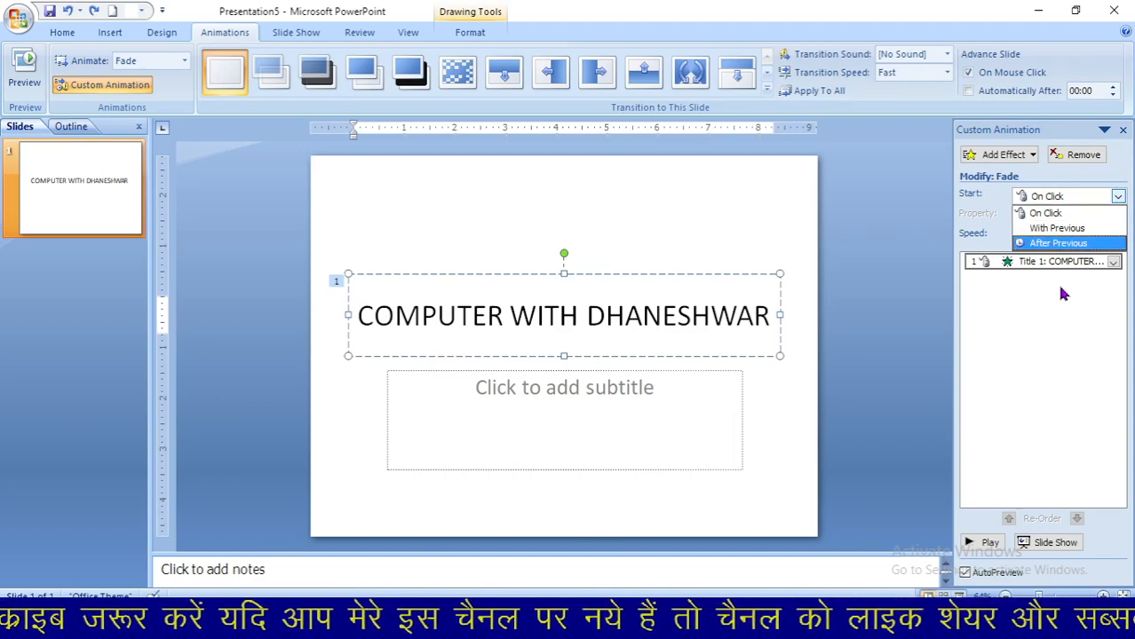
click(1113, 268)
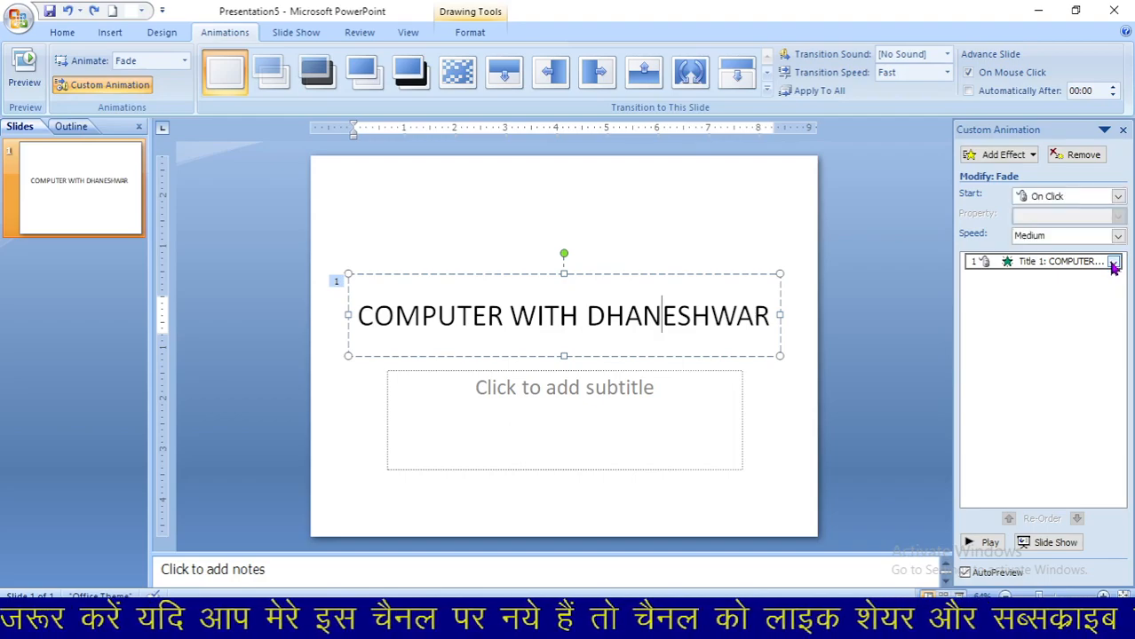
right_click(1076, 261)
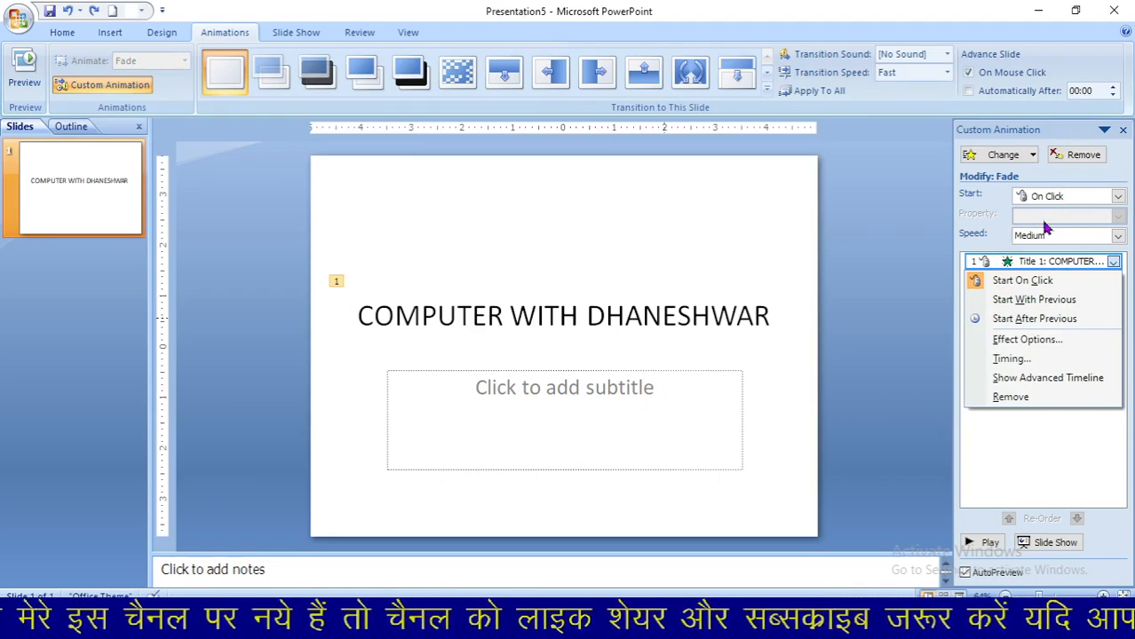
click(1033, 285)
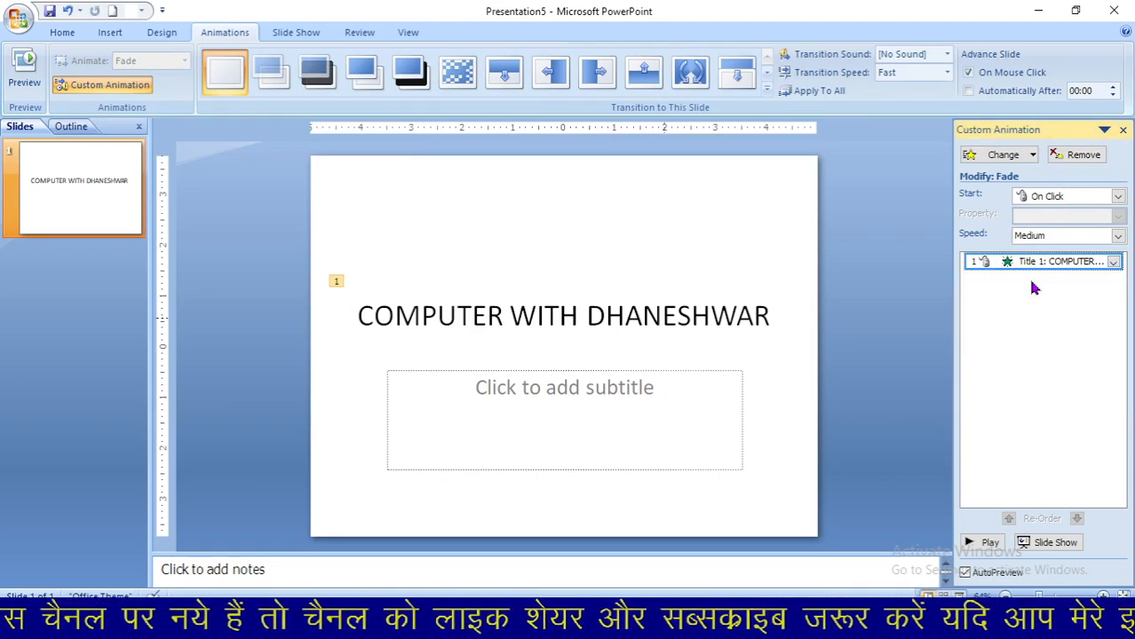
Step: Try the Arrow sound for the title's Fade effect, then set its sound to Bomb
click(1072, 261)
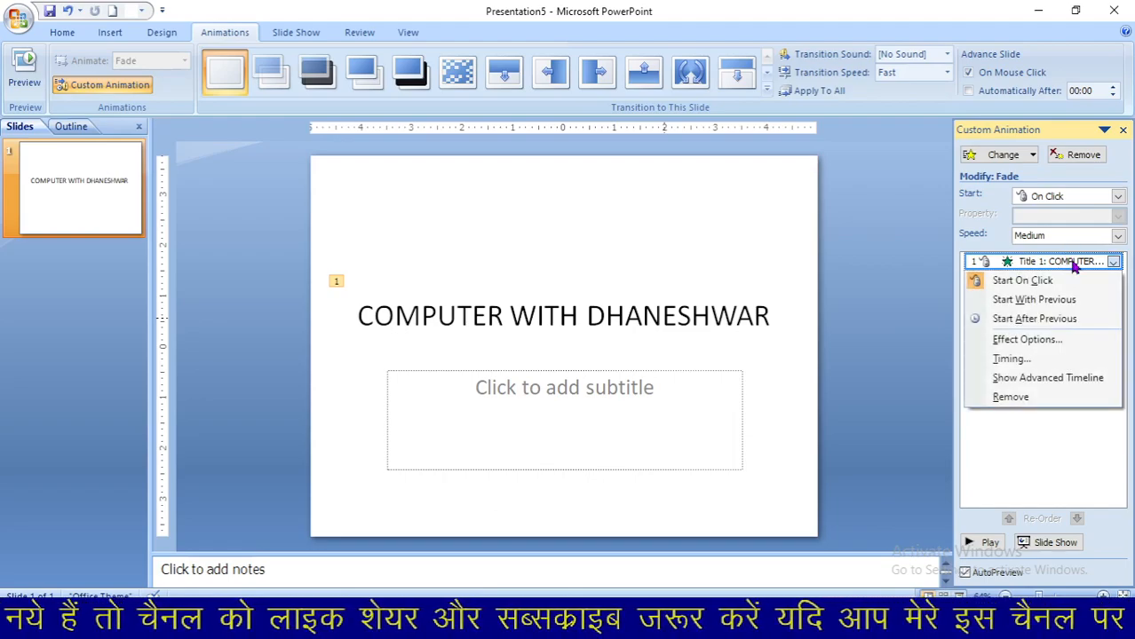
click(1043, 340)
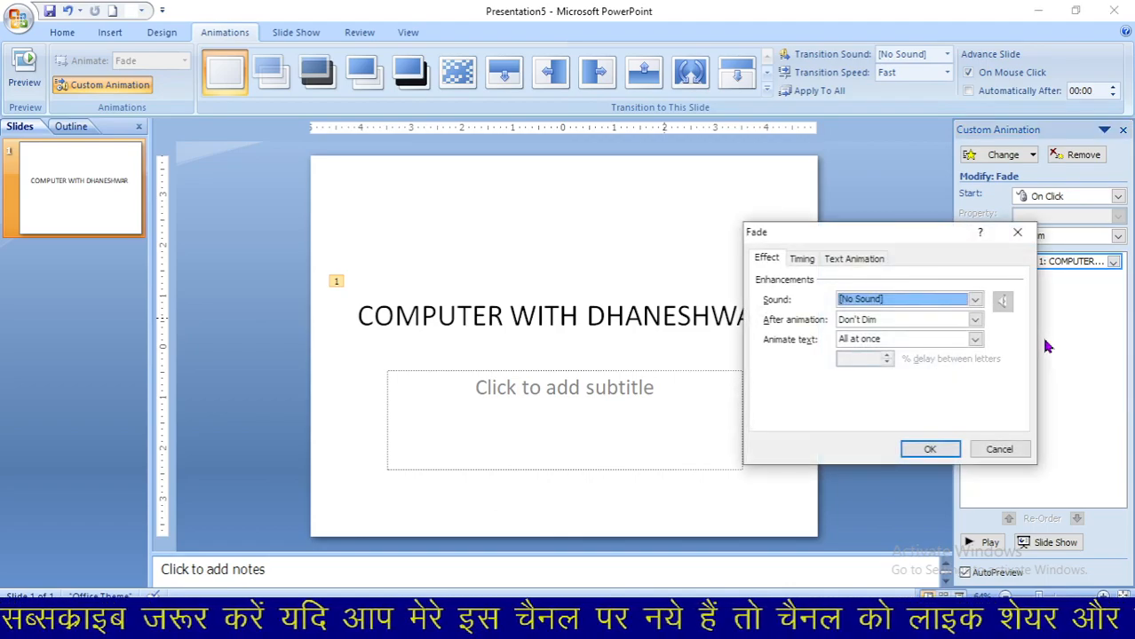
click(976, 301)
click(915, 348)
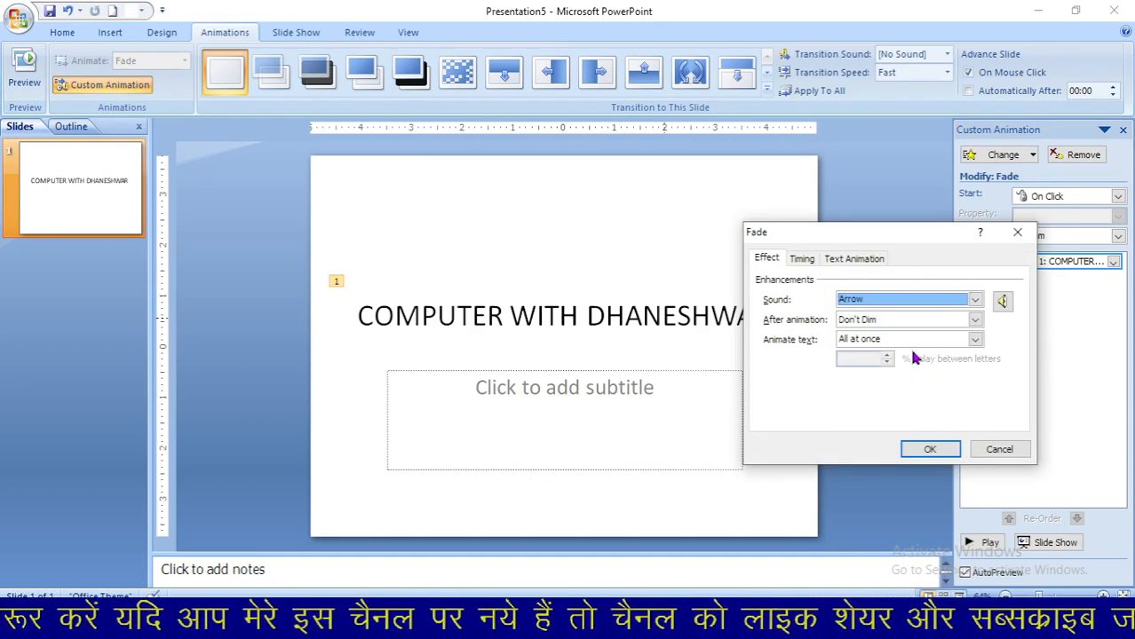
click(976, 299)
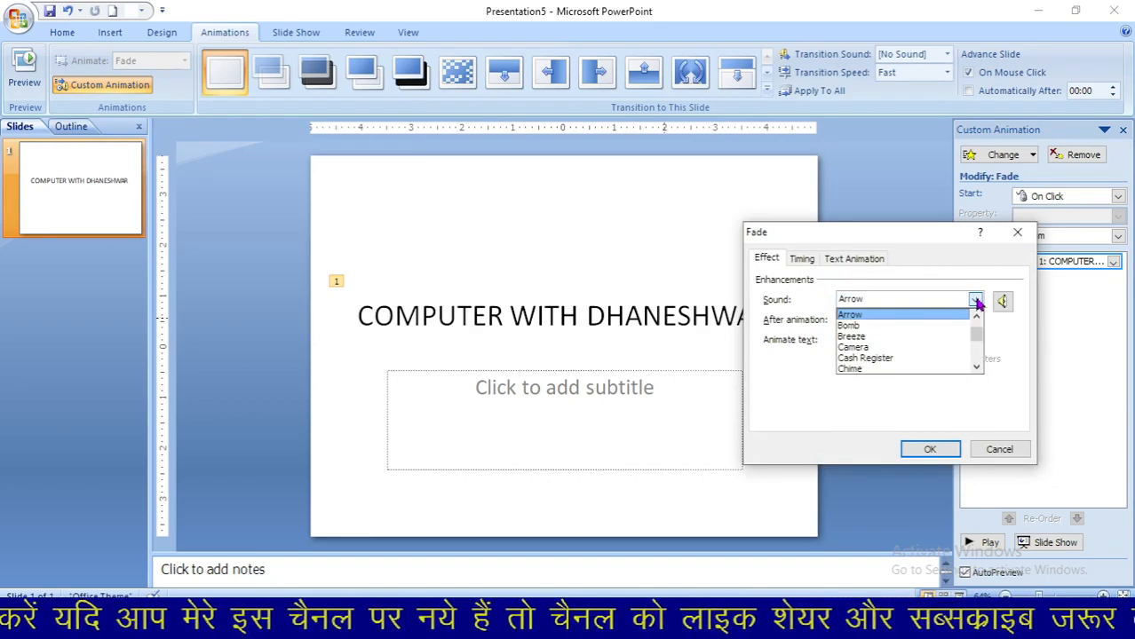
click(906, 326)
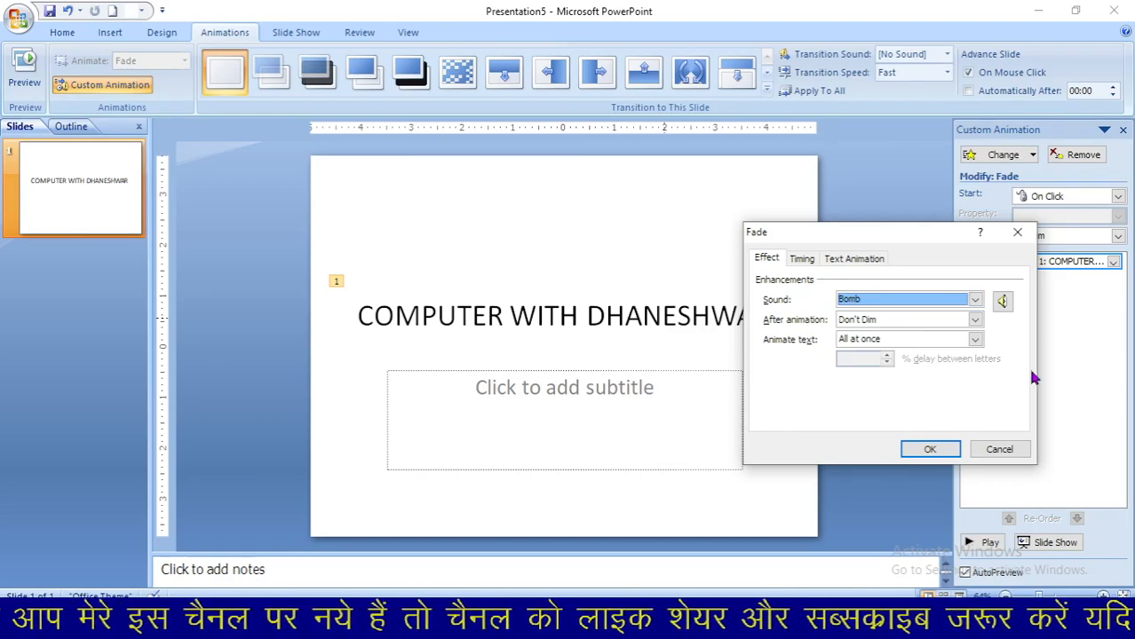
click(927, 451)
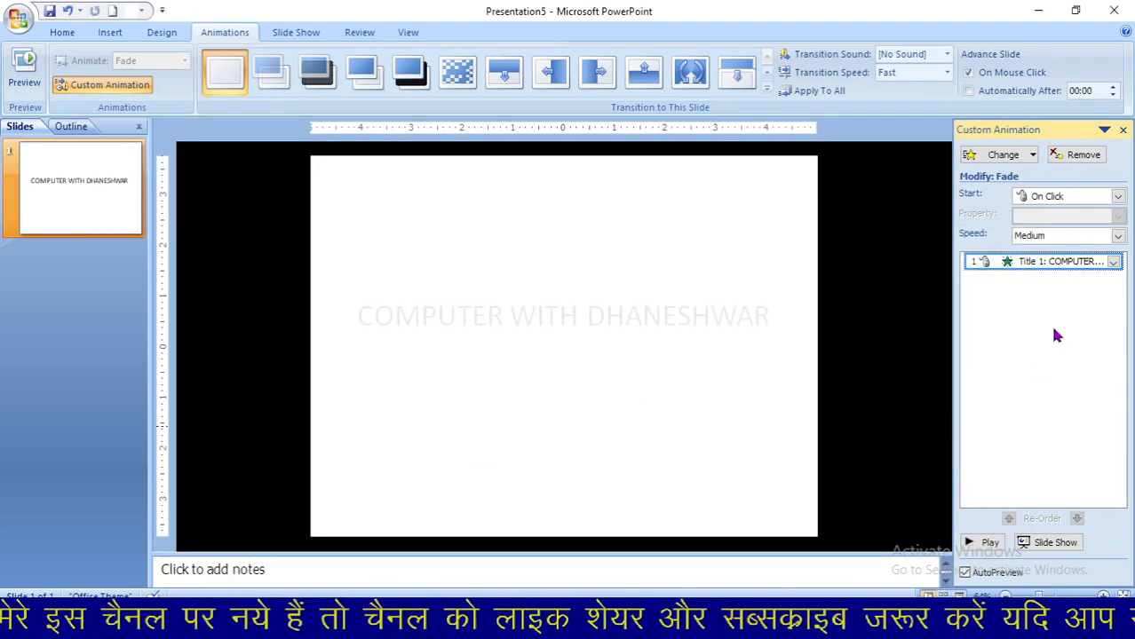
Step: Set the Fade effect's speed to 5 seconds (Very Slow) with repeat at (none), and play the animation
right_click(1069, 262)
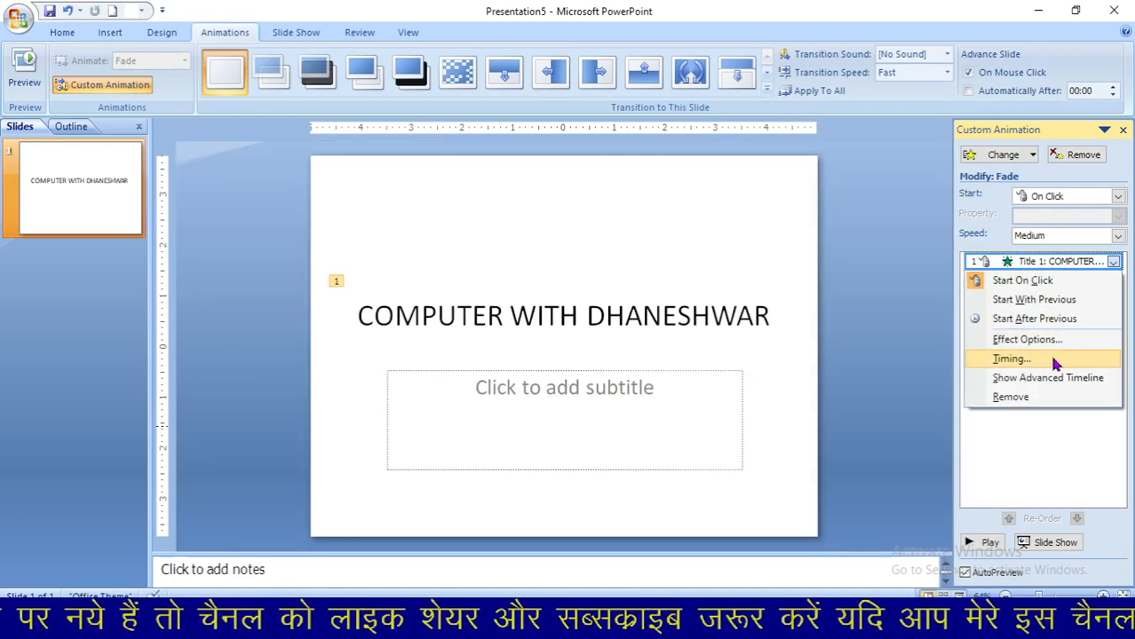
click(1013, 359)
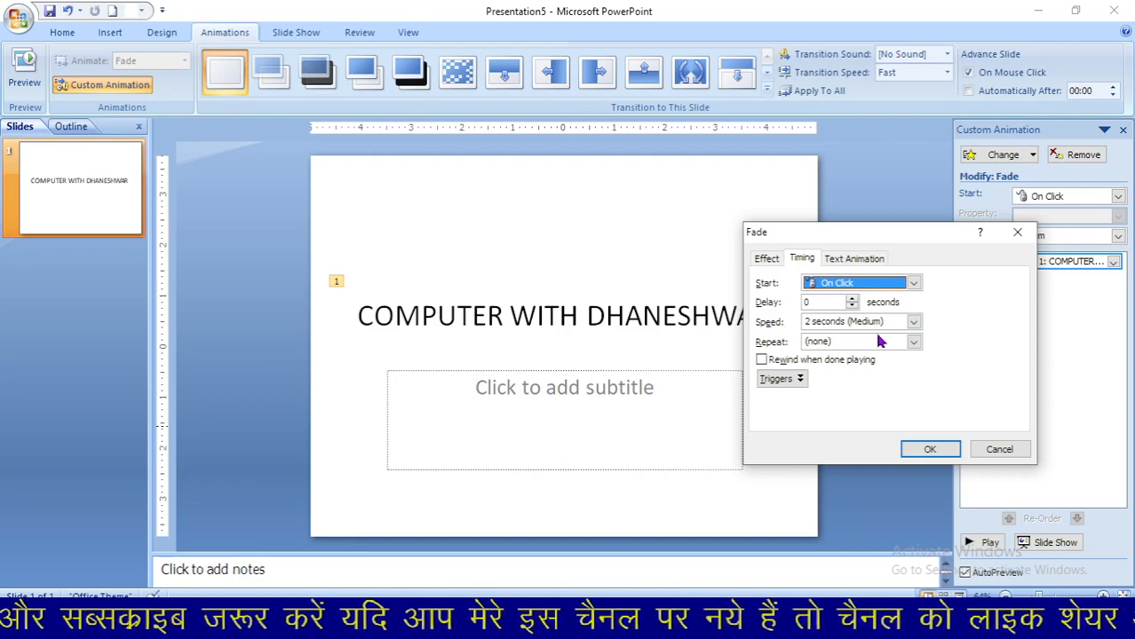
click(914, 323)
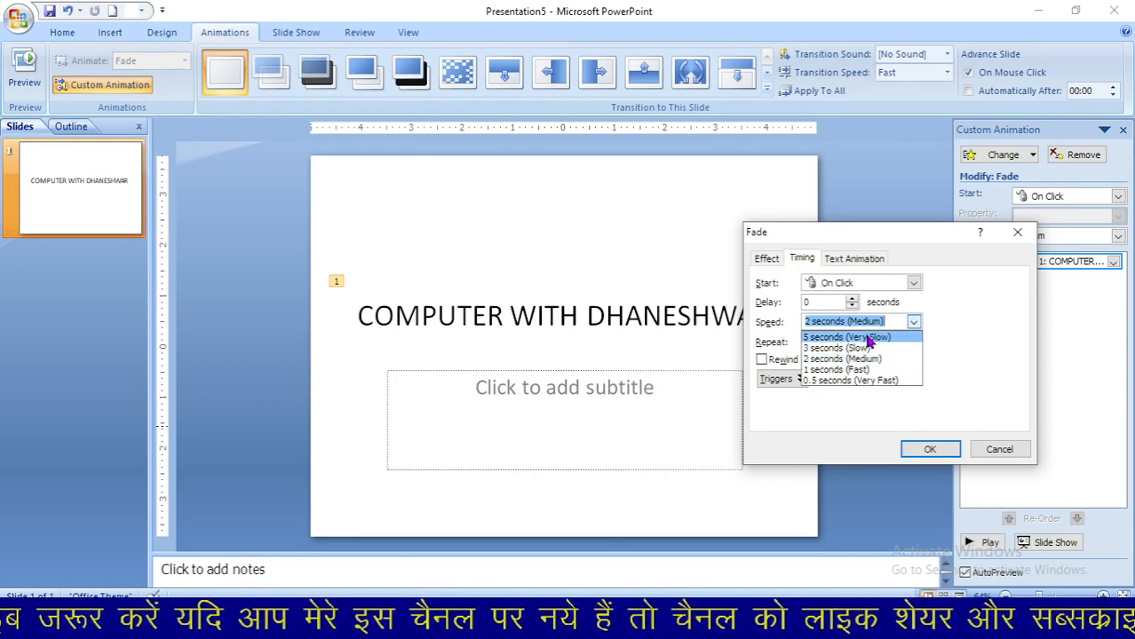
click(867, 339)
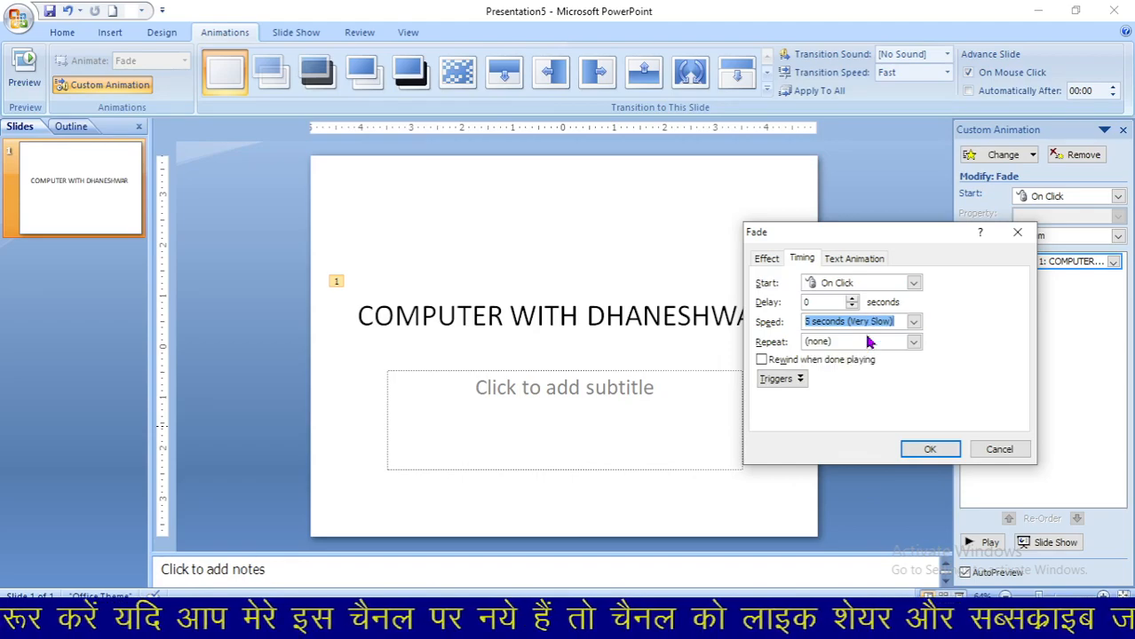
click(914, 344)
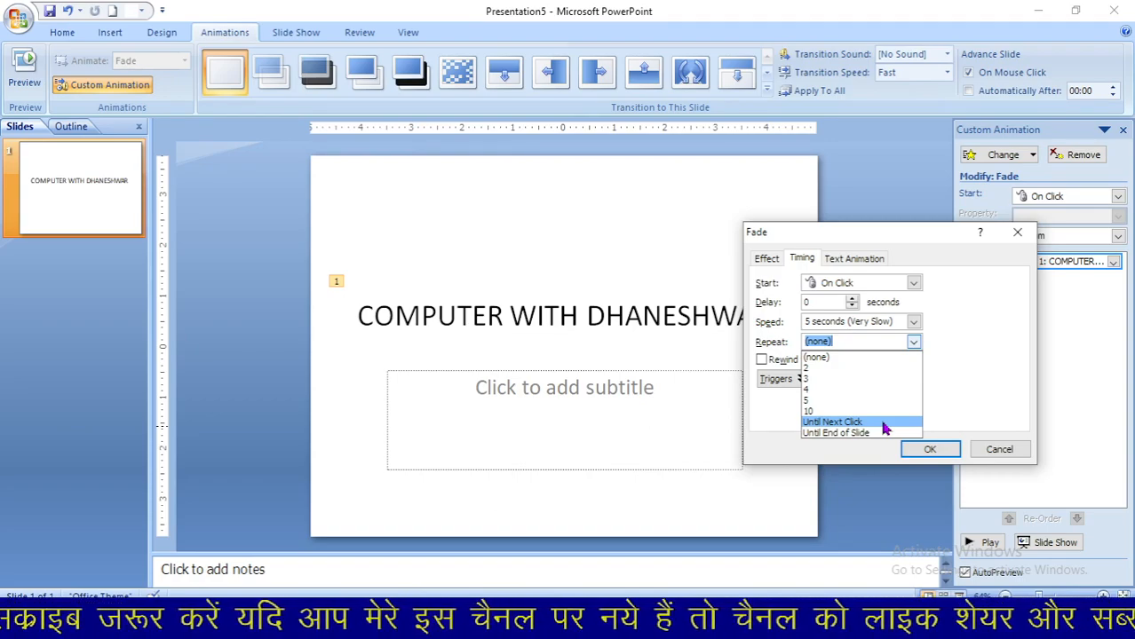
click(869, 358)
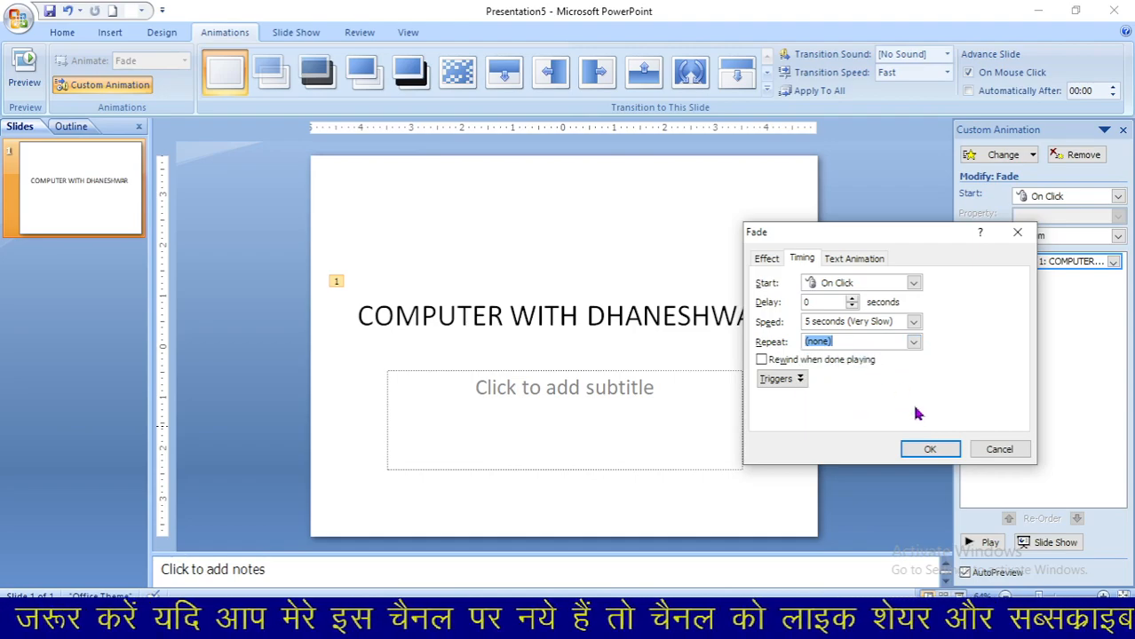
click(931, 450)
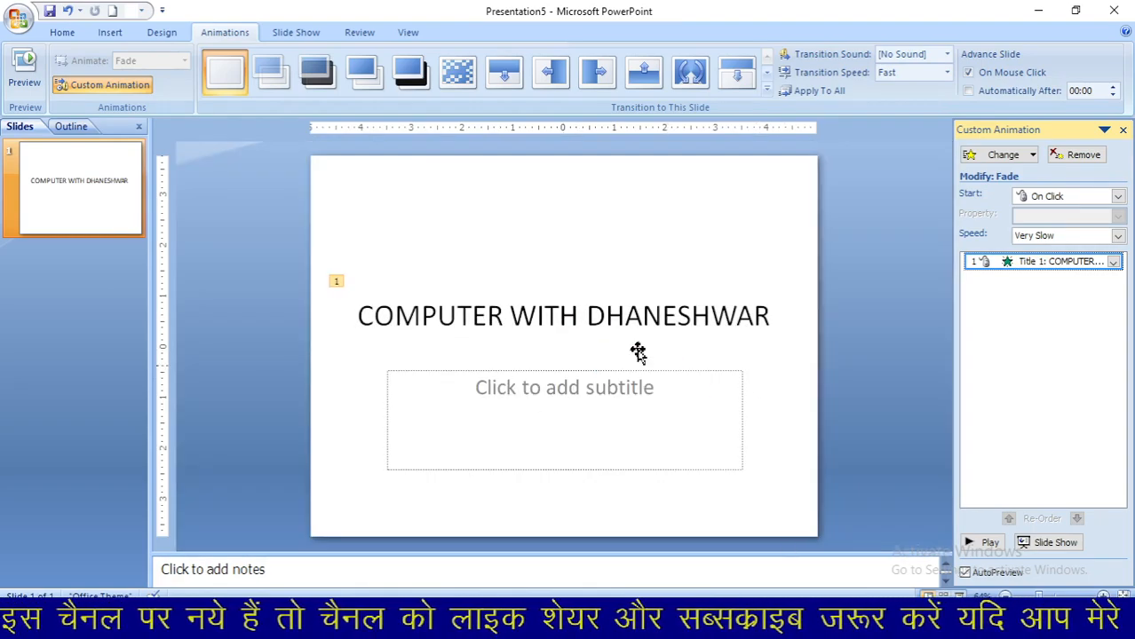
click(988, 545)
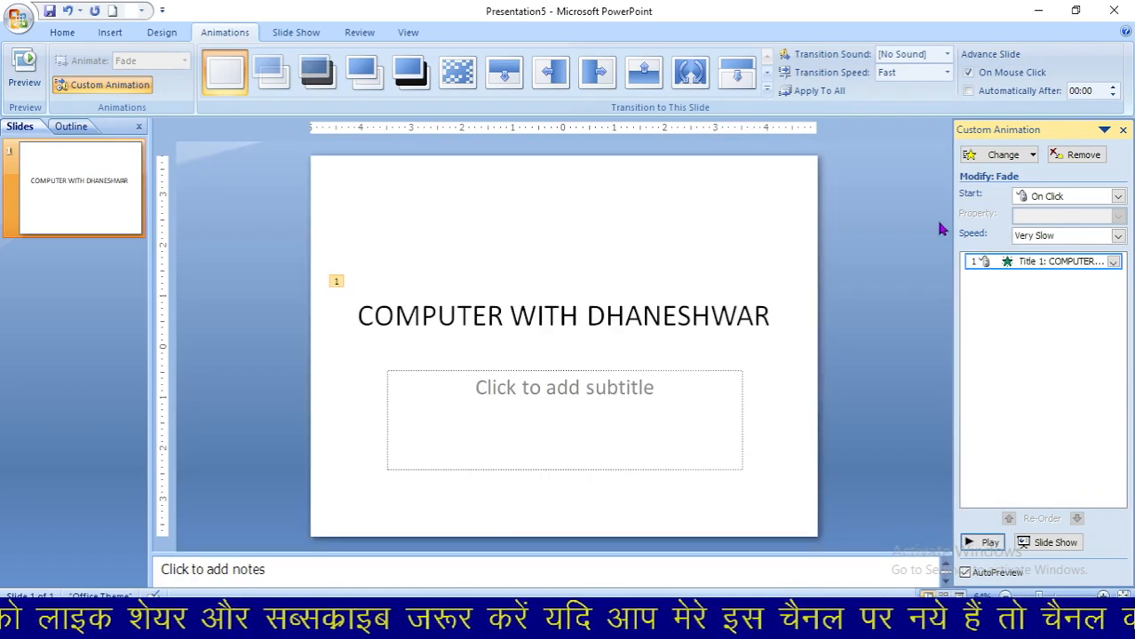
Step: Remove the Fade effect from the title and undo the removal
click(1017, 156)
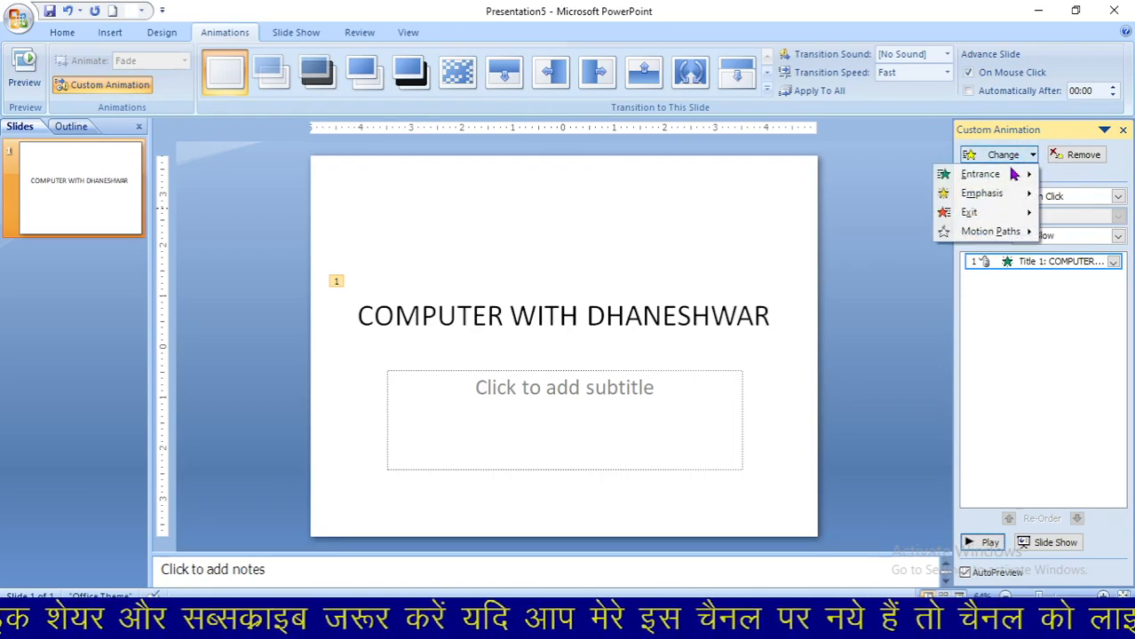
click(751, 353)
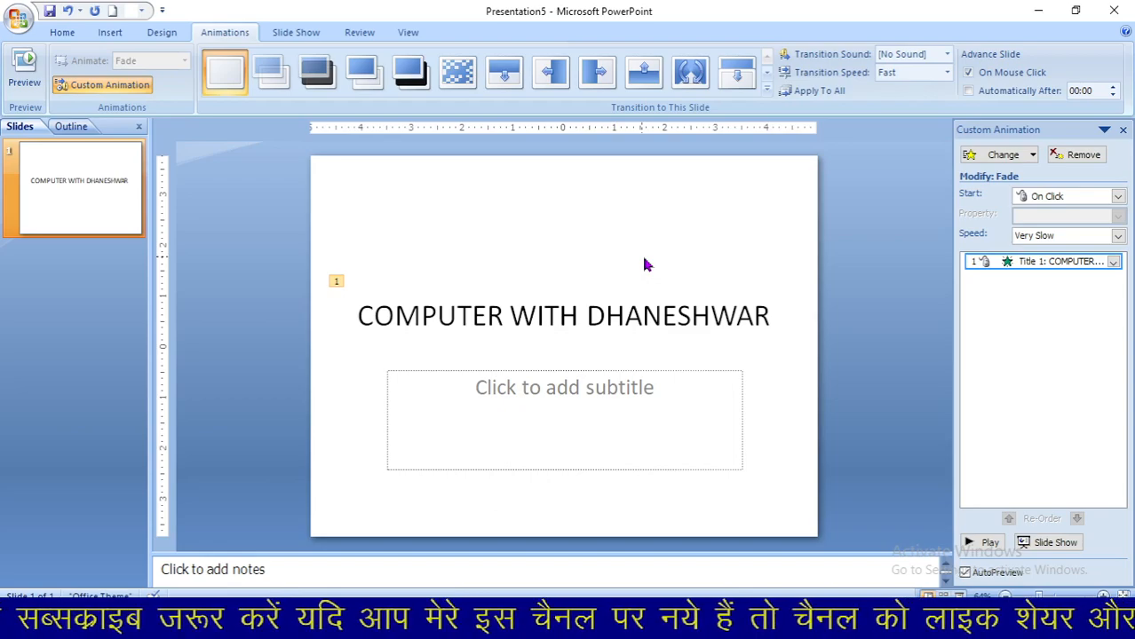
click(1080, 156)
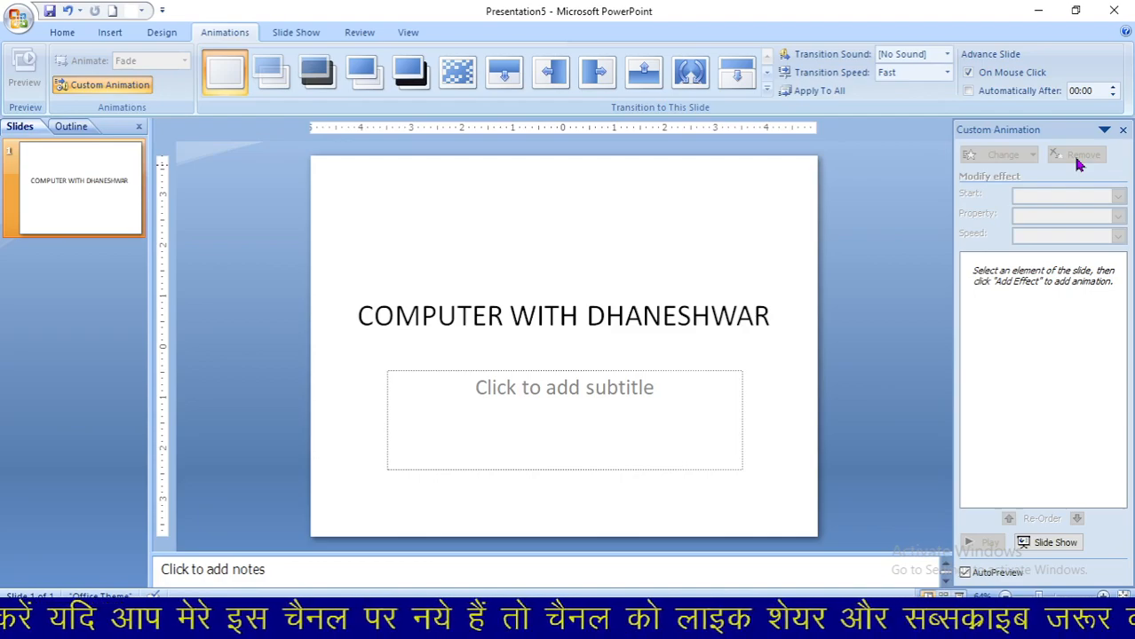
key(ctrl+z)
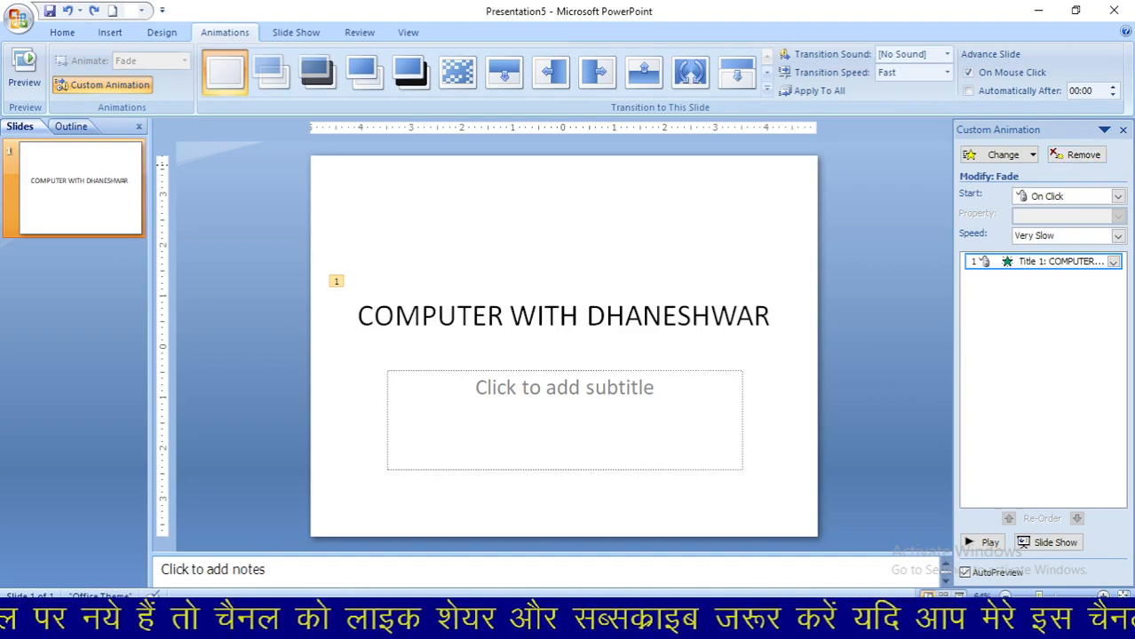
Step: Open the full list of emphasis effects for the slide title
click(1103, 597)
click(1103, 597)
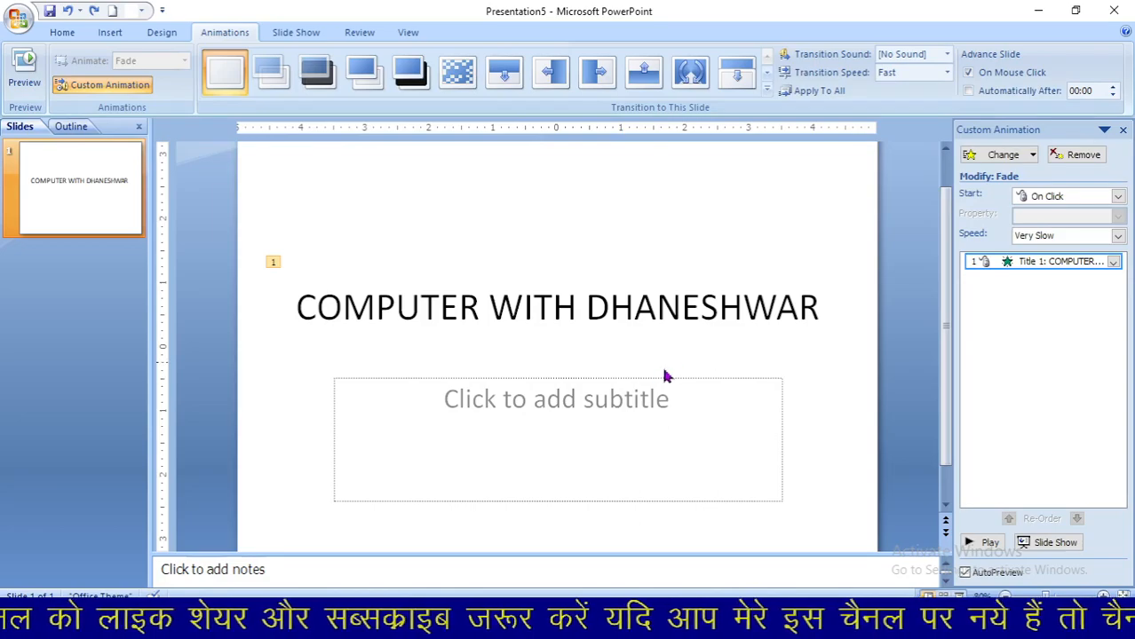
click(600, 303)
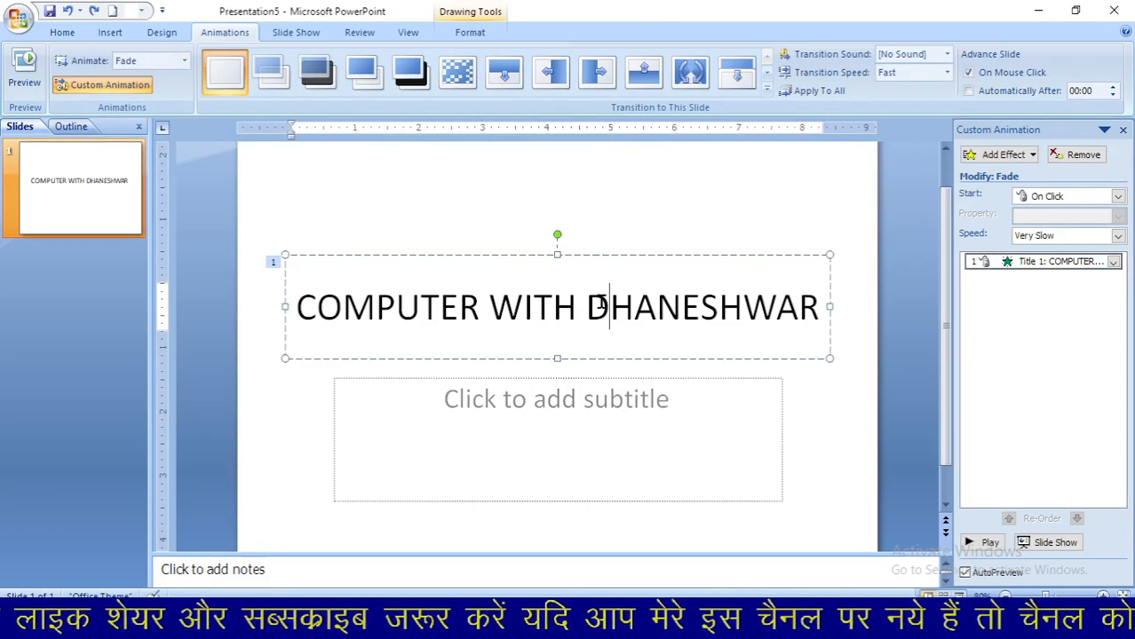
click(1012, 158)
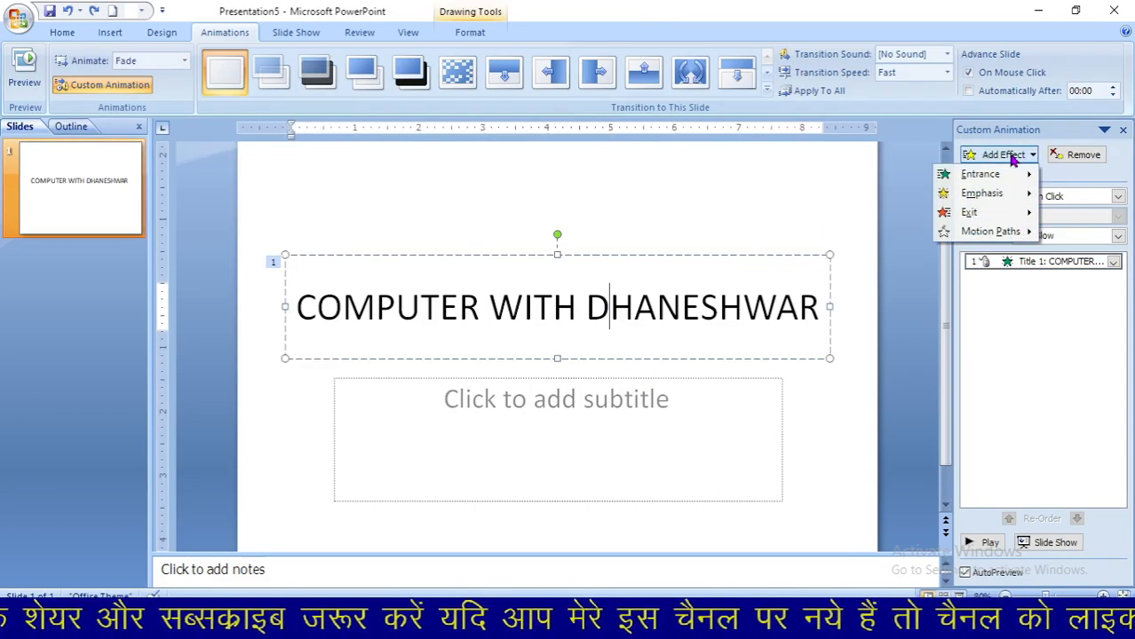
mouse_move(993, 197)
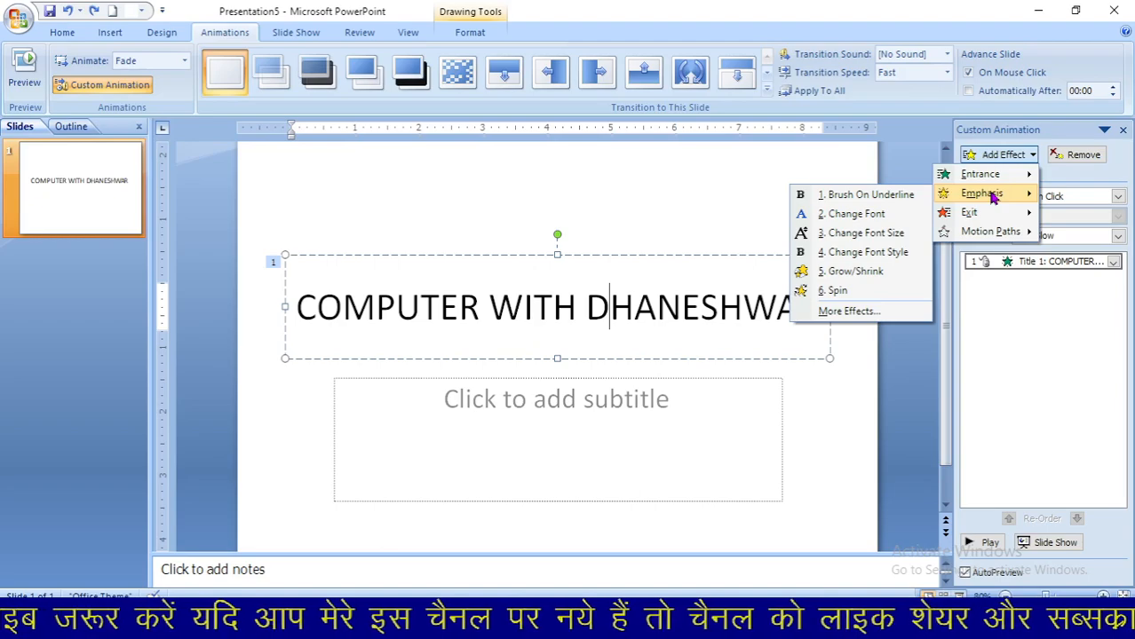
click(872, 312)
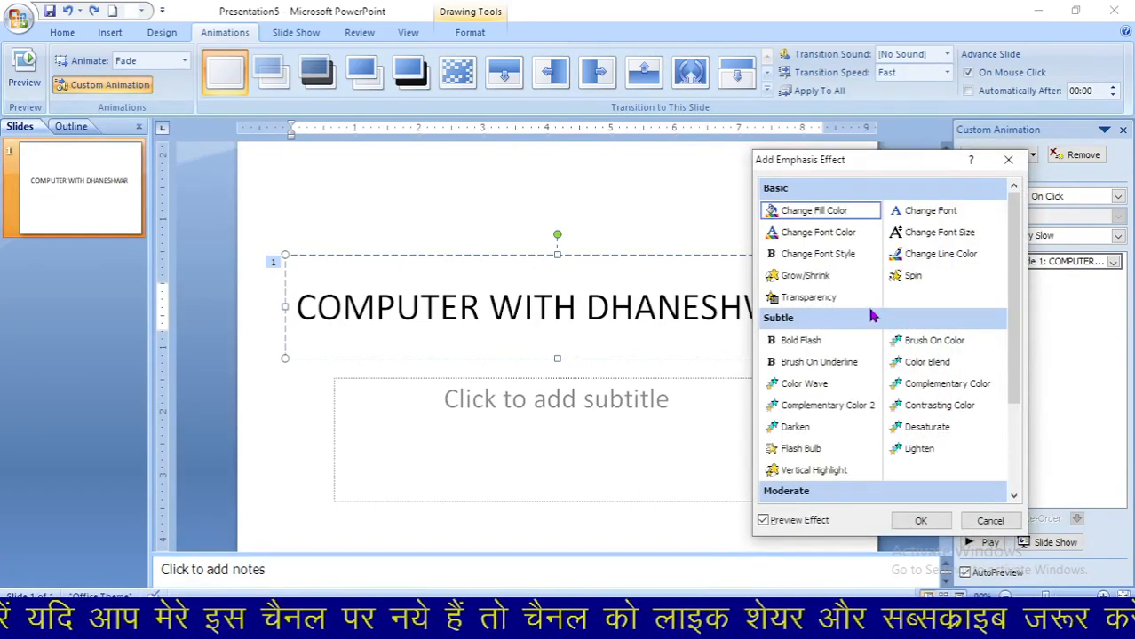
Step: Preview emphasis effects on the title, including Change Font Color, Change Font Style, Grow/Shrink, Transparency, Spin, Change Font Size, Flash Bulb, Change Fill Color and Darken
click(833, 236)
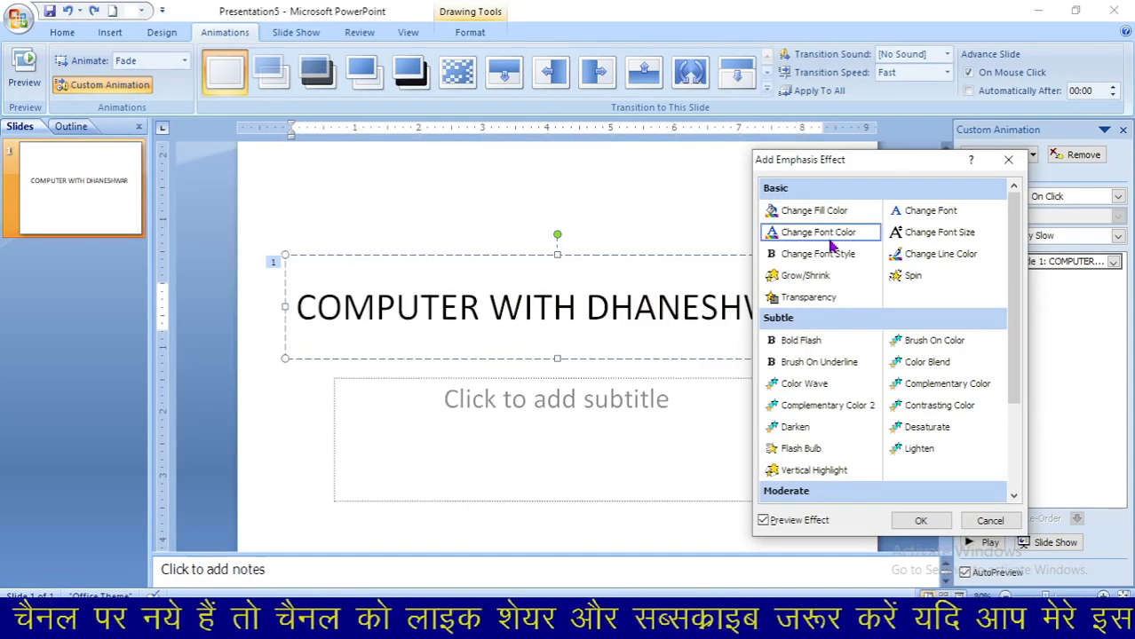
click(824, 257)
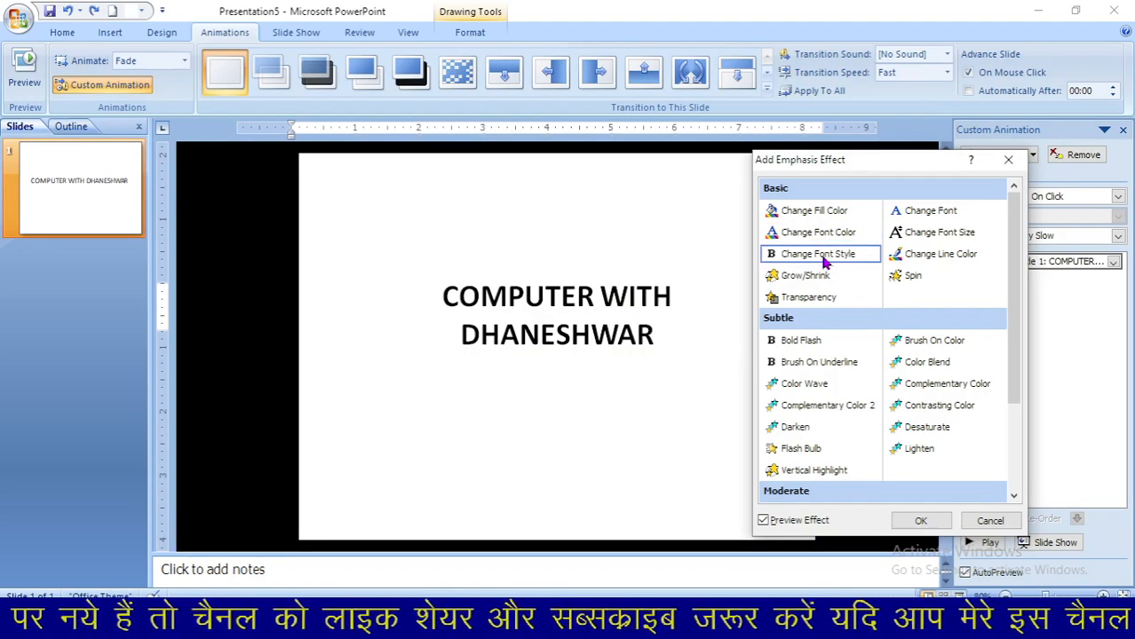
click(823, 278)
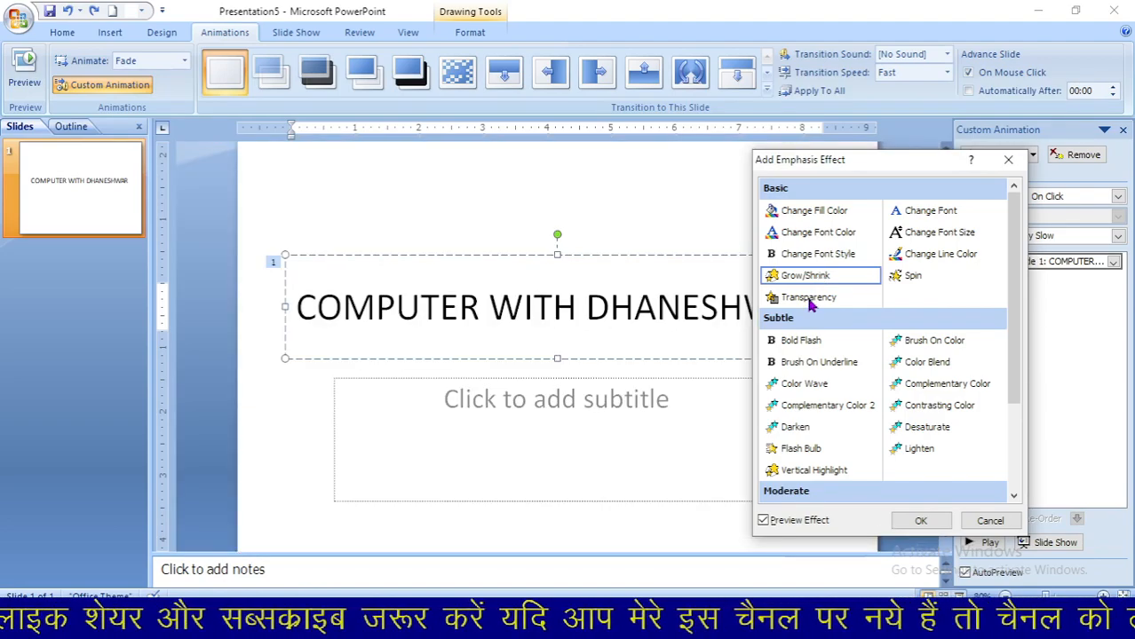
click(808, 297)
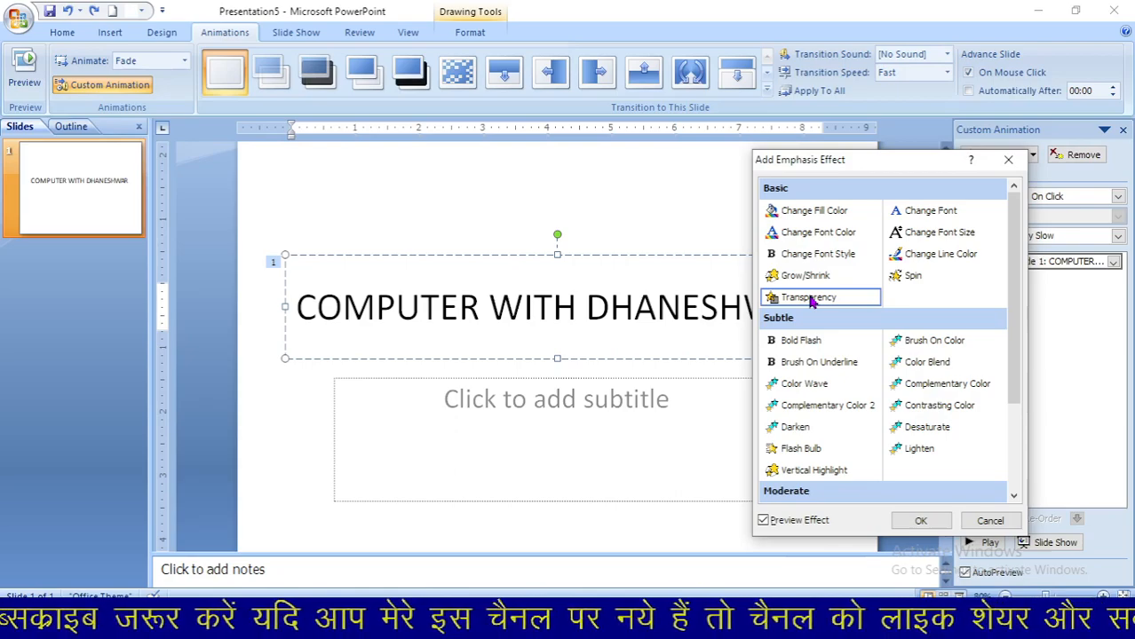
click(910, 277)
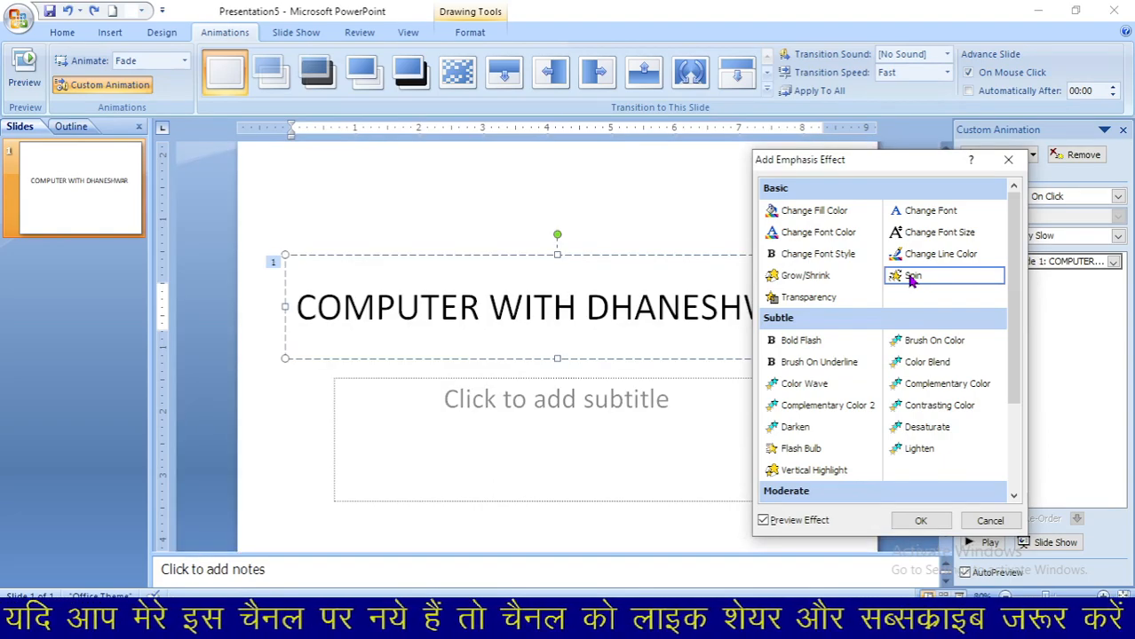
click(940, 234)
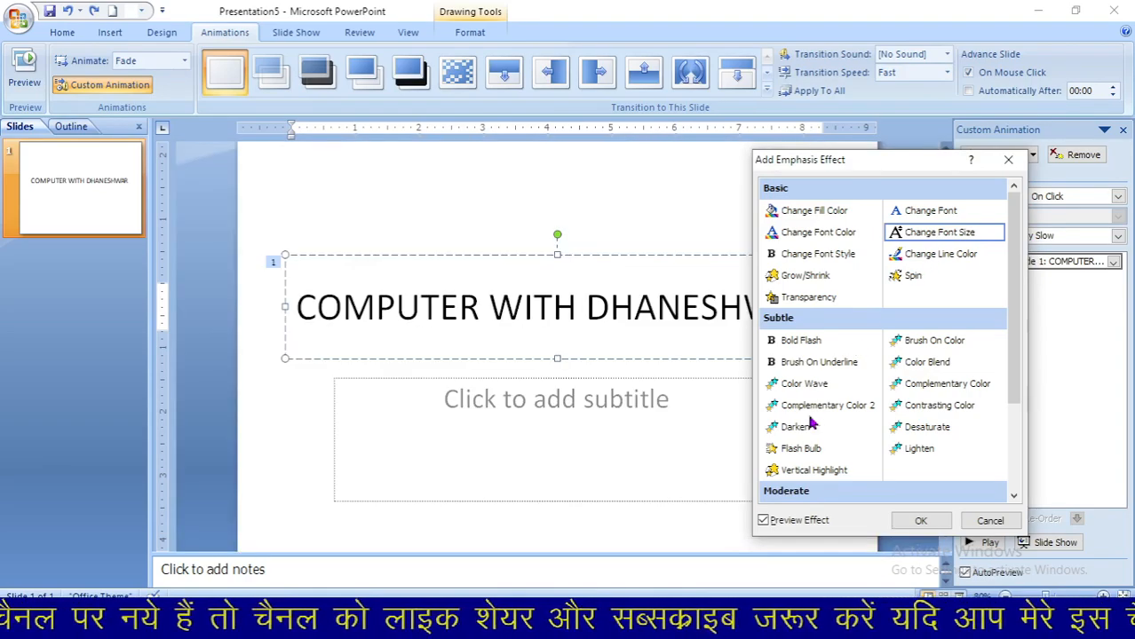
click(799, 451)
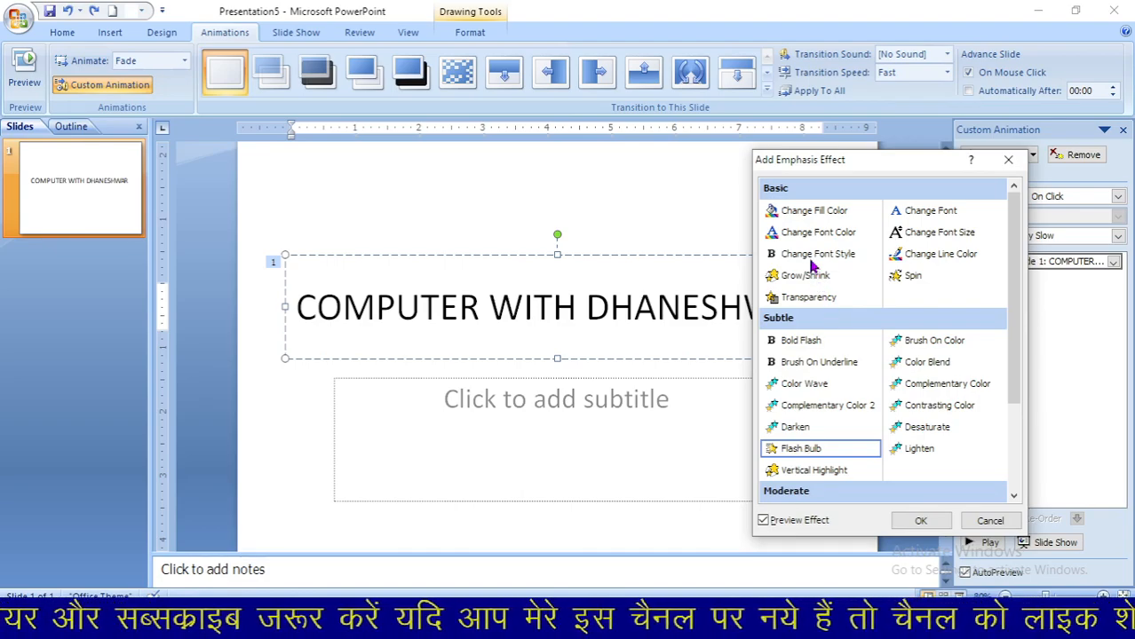
click(797, 213)
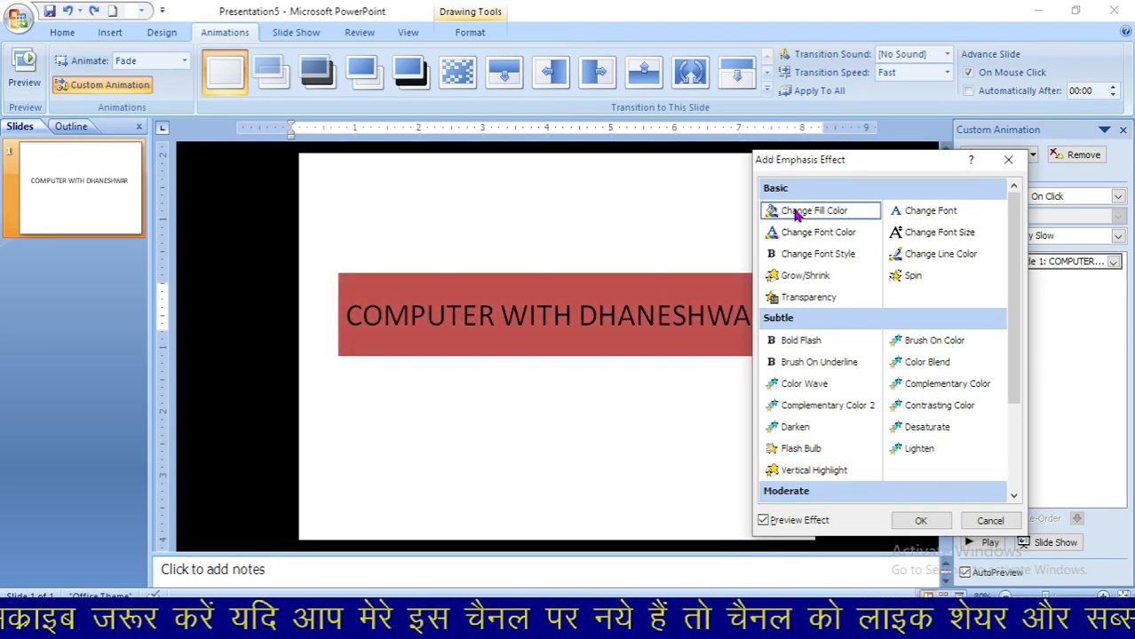
click(789, 429)
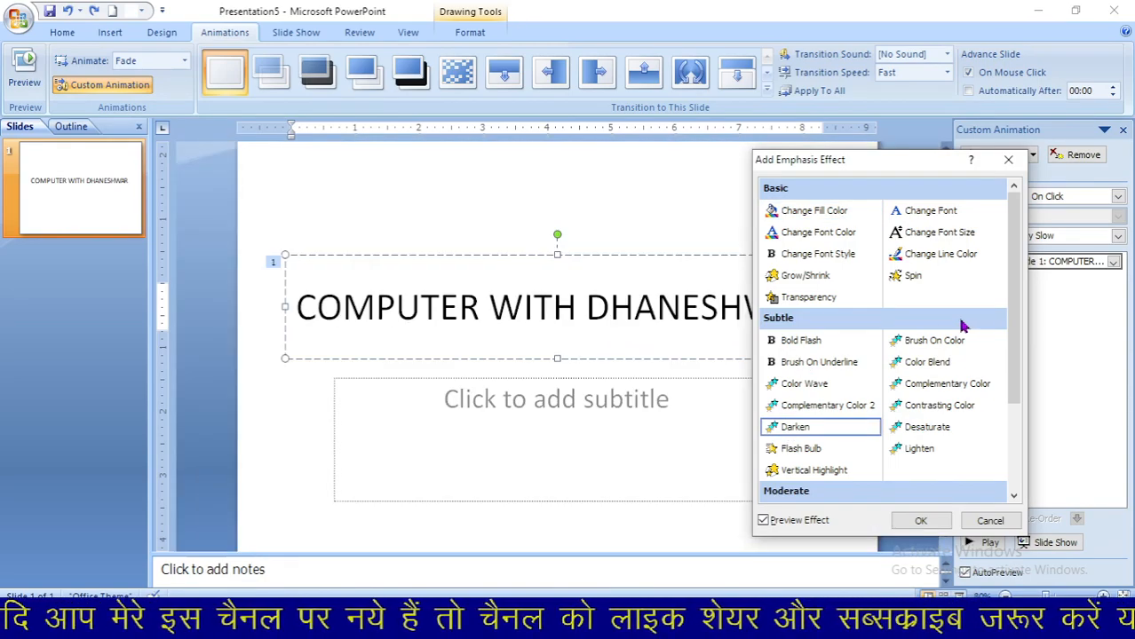
Step: Add the Brush On Color emphasis effect to the slide title
click(925, 345)
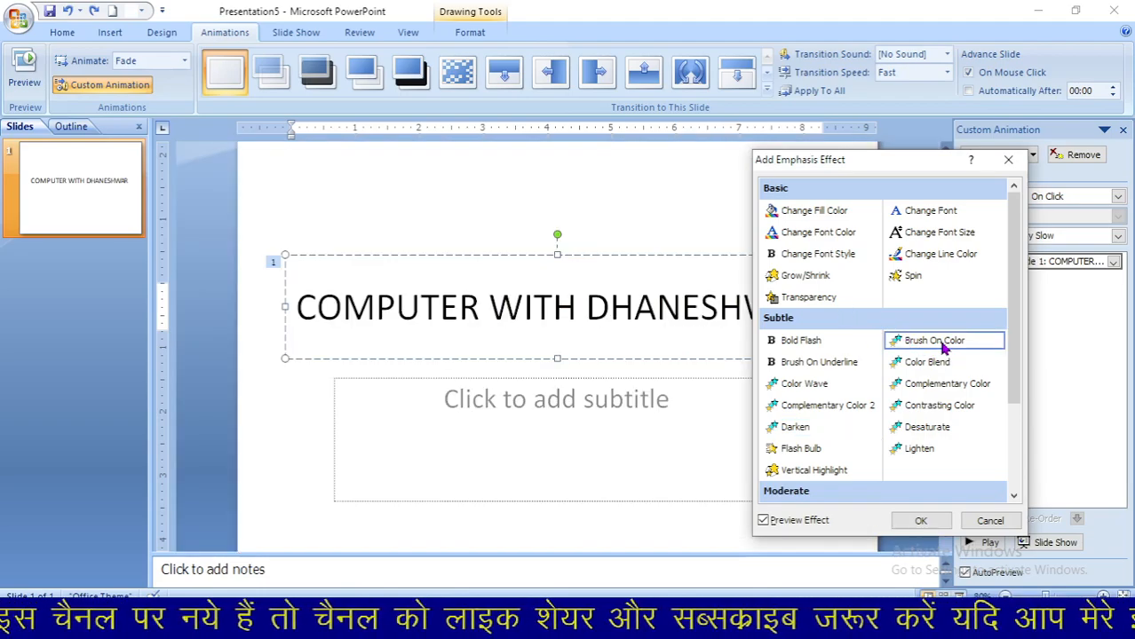
click(920, 521)
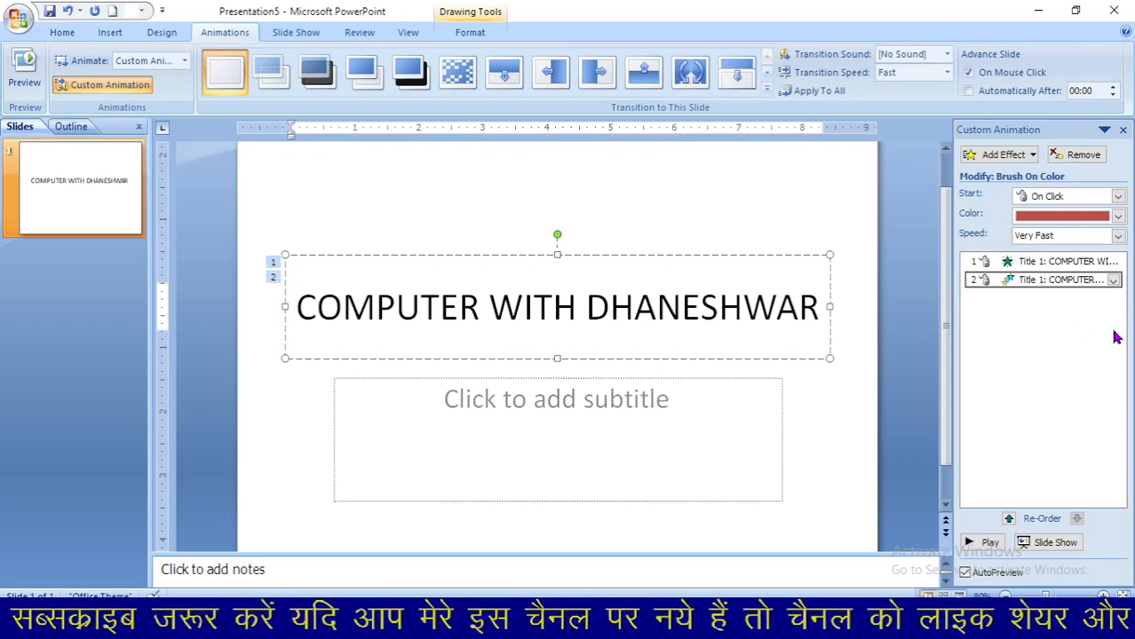
Step: Set the title's Brush On Color effect speed to 5 seconds (Very Slow) in its timing settings
click(1089, 279)
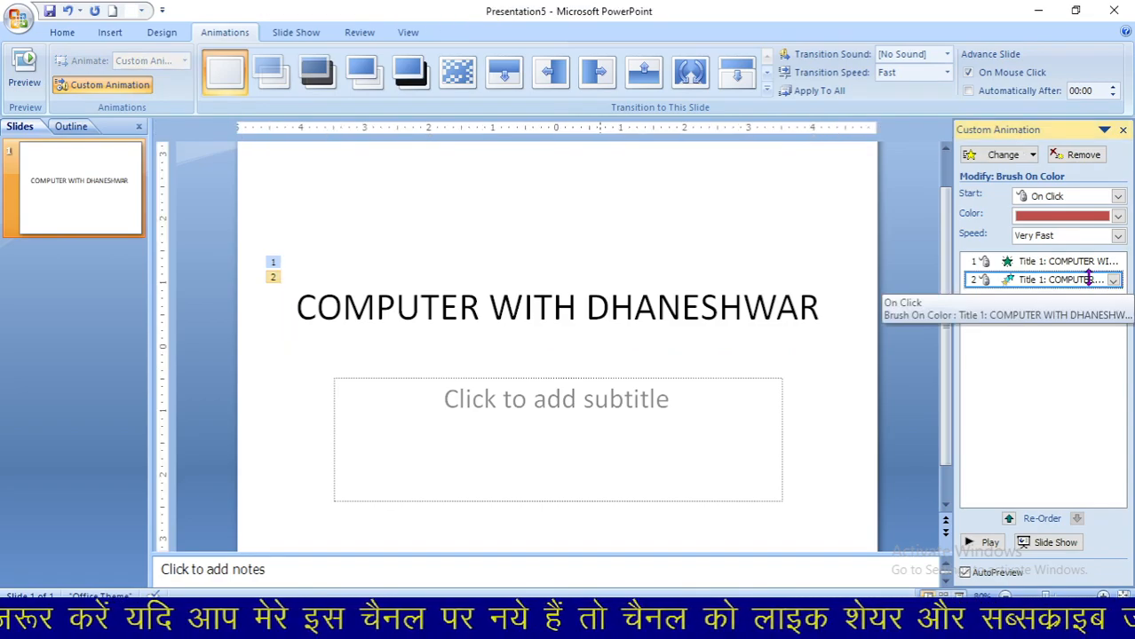
click(1113, 280)
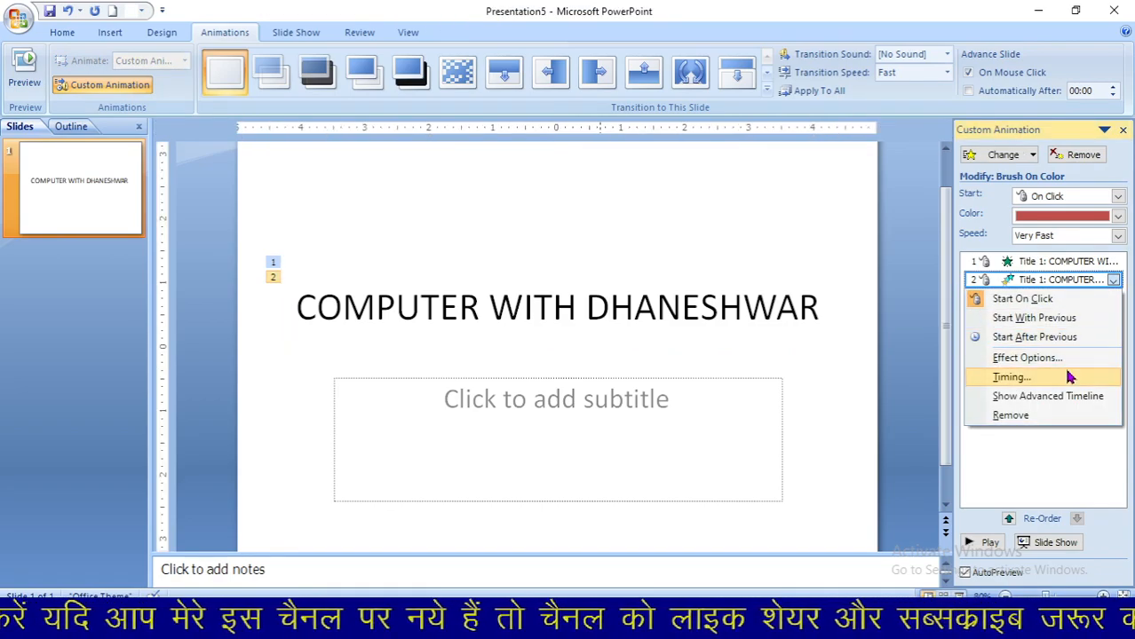
click(1004, 376)
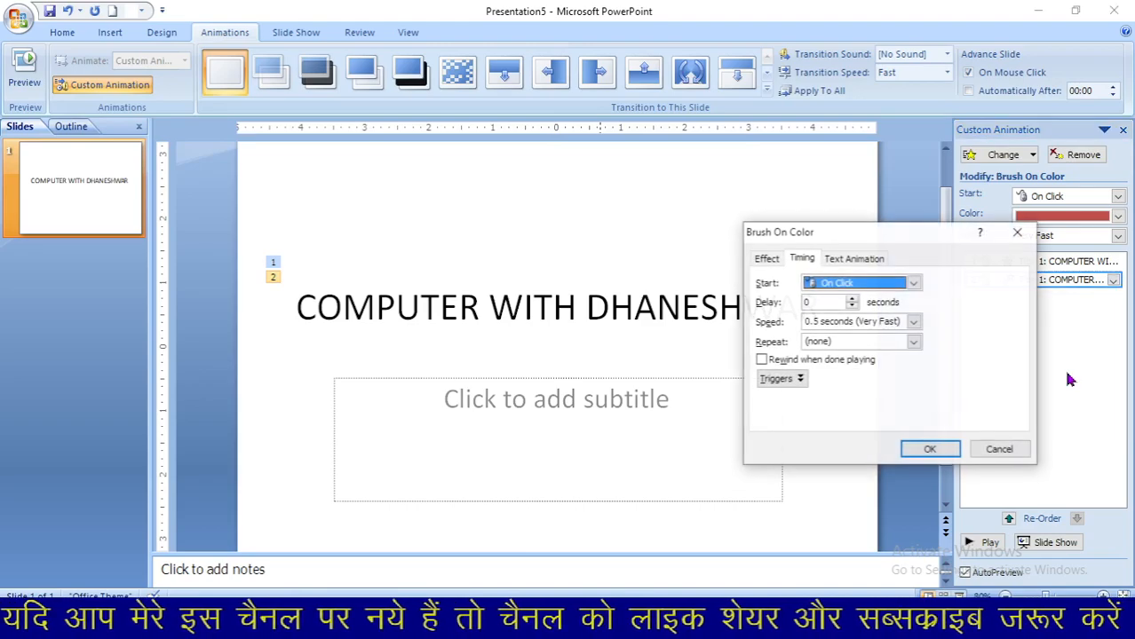
click(914, 322)
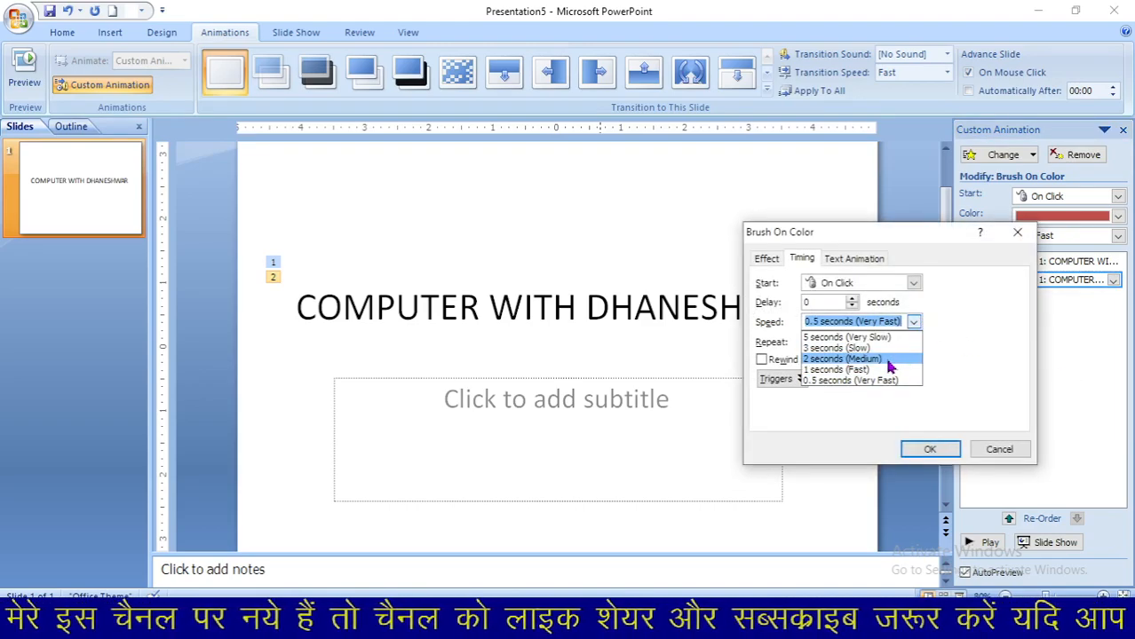
click(884, 339)
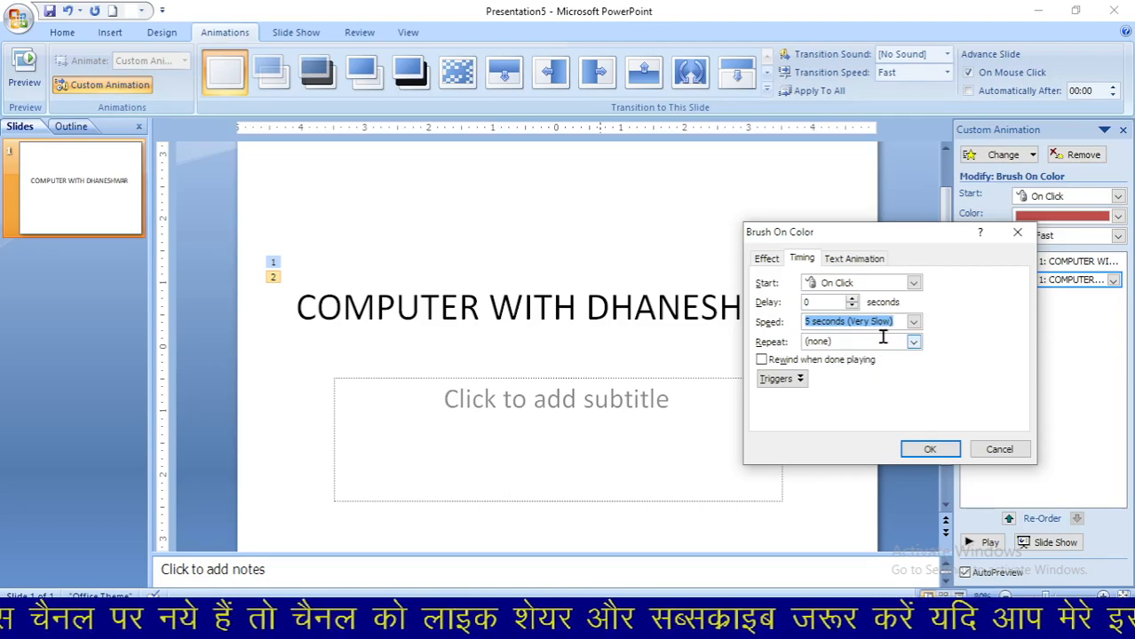
click(929, 449)
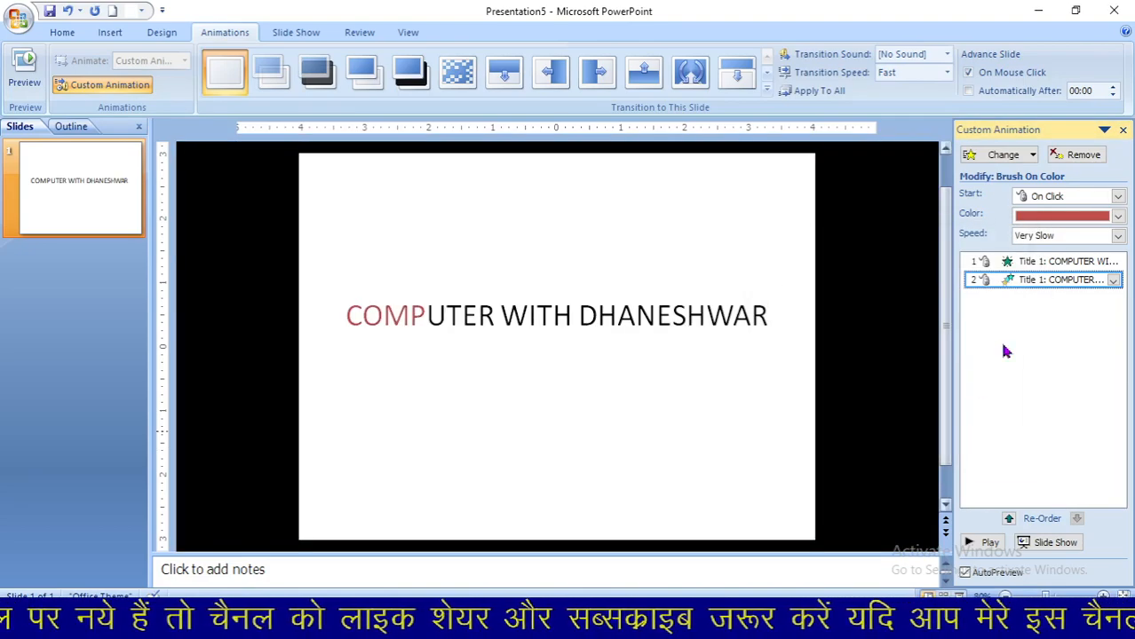
Step: Change the Brush On Color effect's color to blue and play the slide's animations
click(1048, 218)
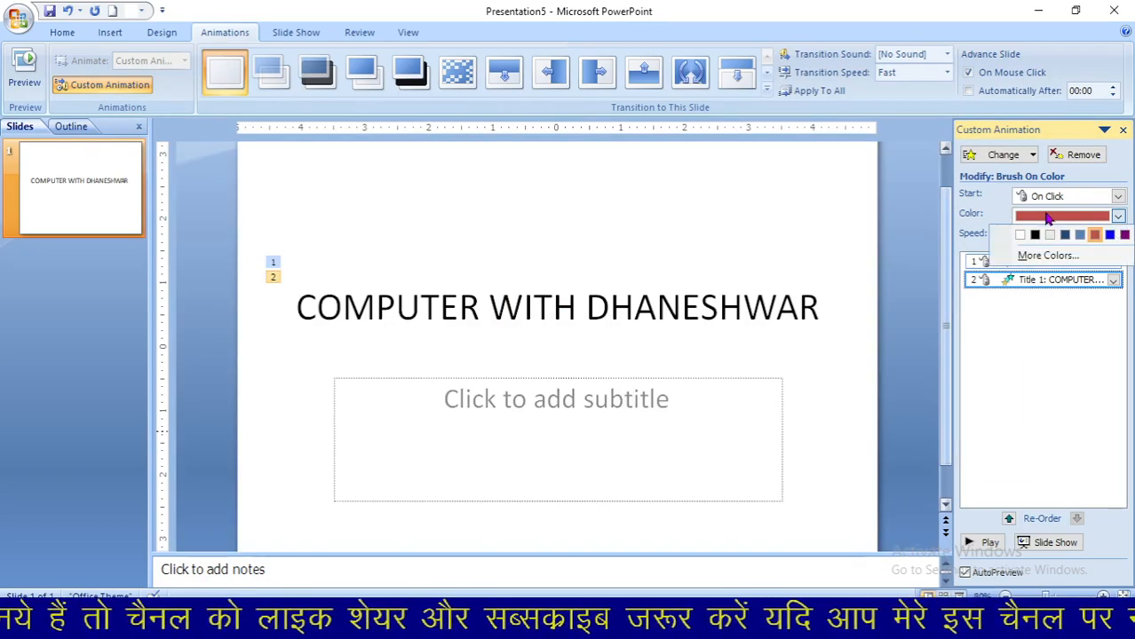
click(1111, 236)
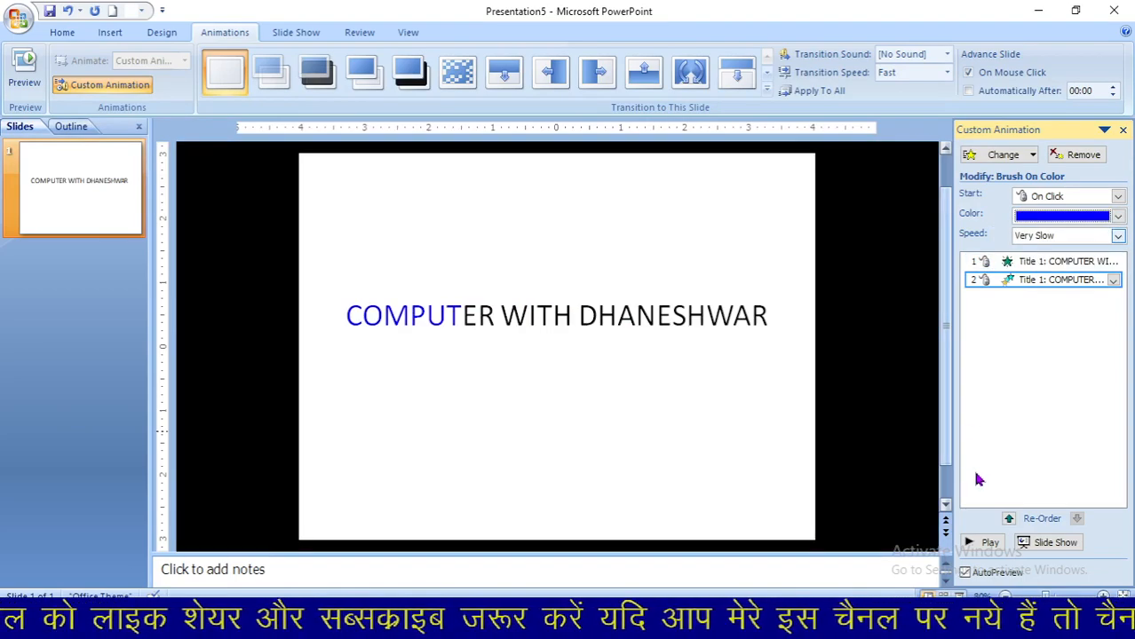
click(984, 543)
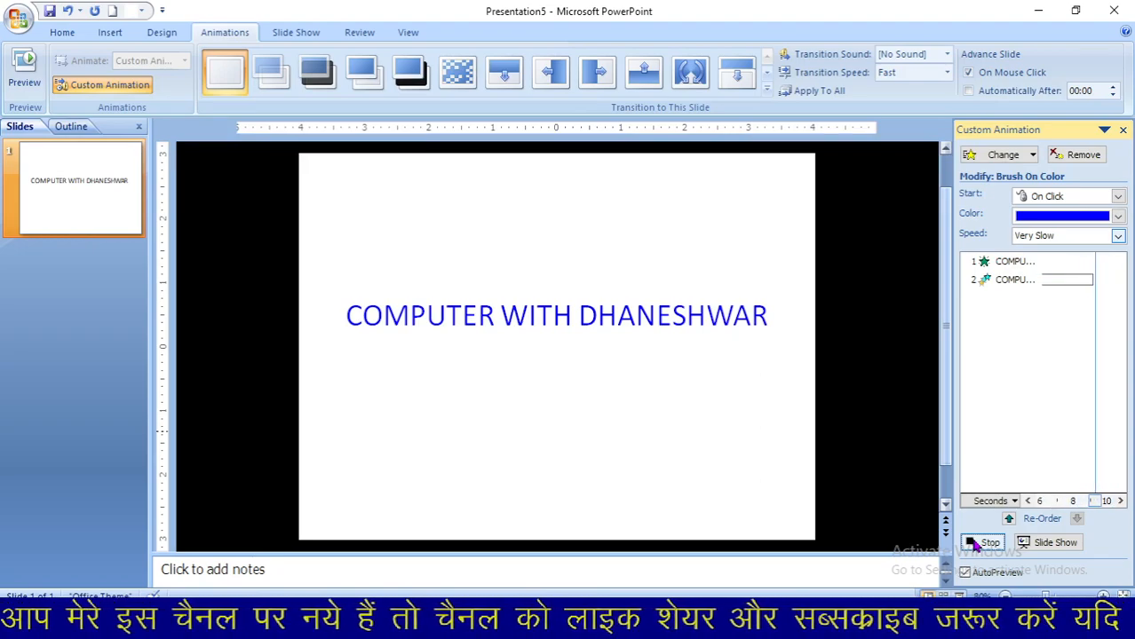
click(975, 543)
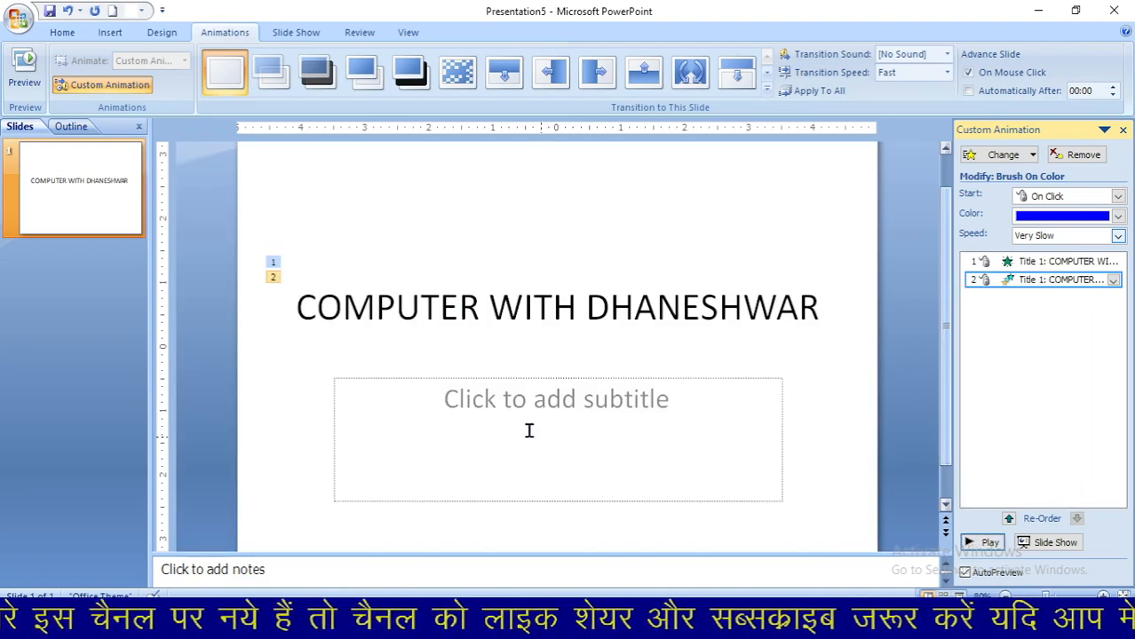
click(24, 73)
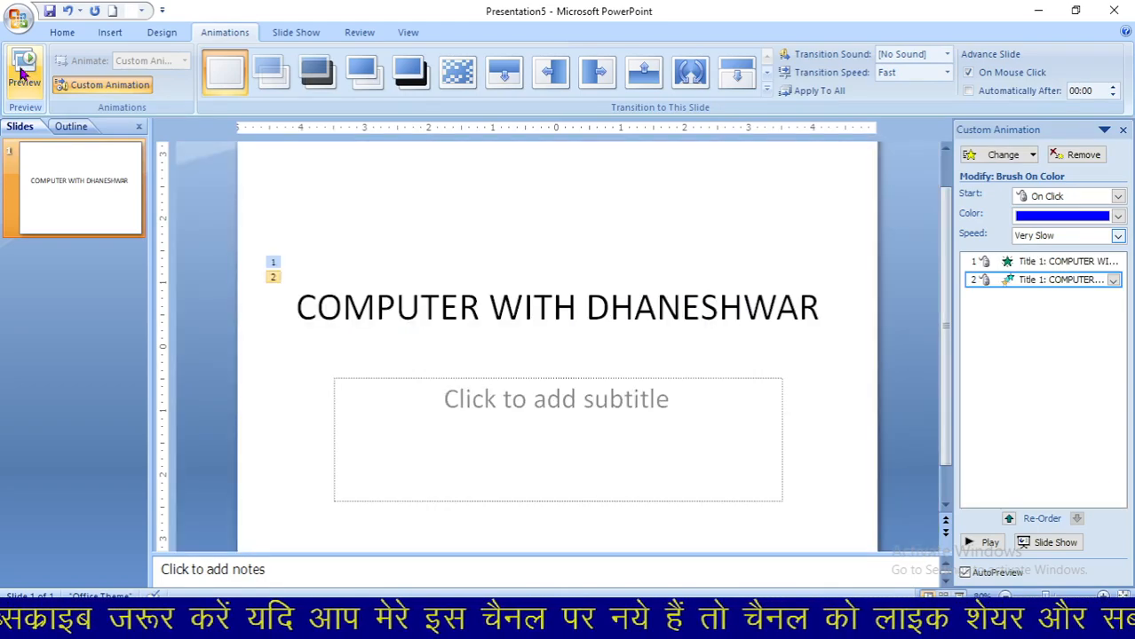
Step: Preview the Flash Once, Split and Fly Out exit effects, then change the title's second animation to the Box exit effect
click(990, 162)
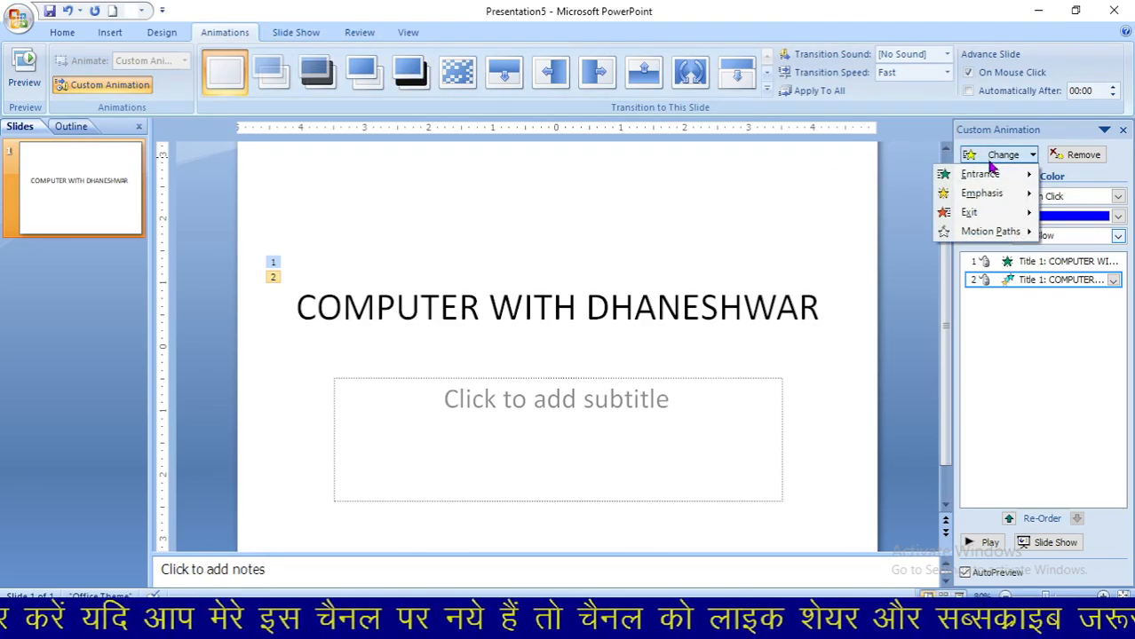
mouse_move(973, 217)
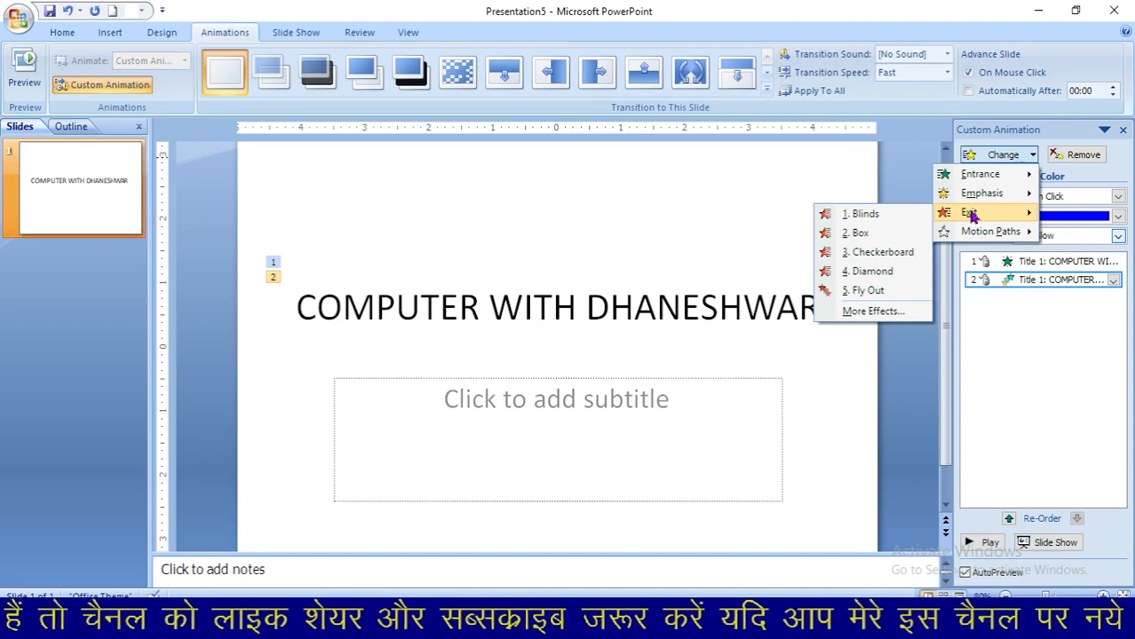
click(879, 314)
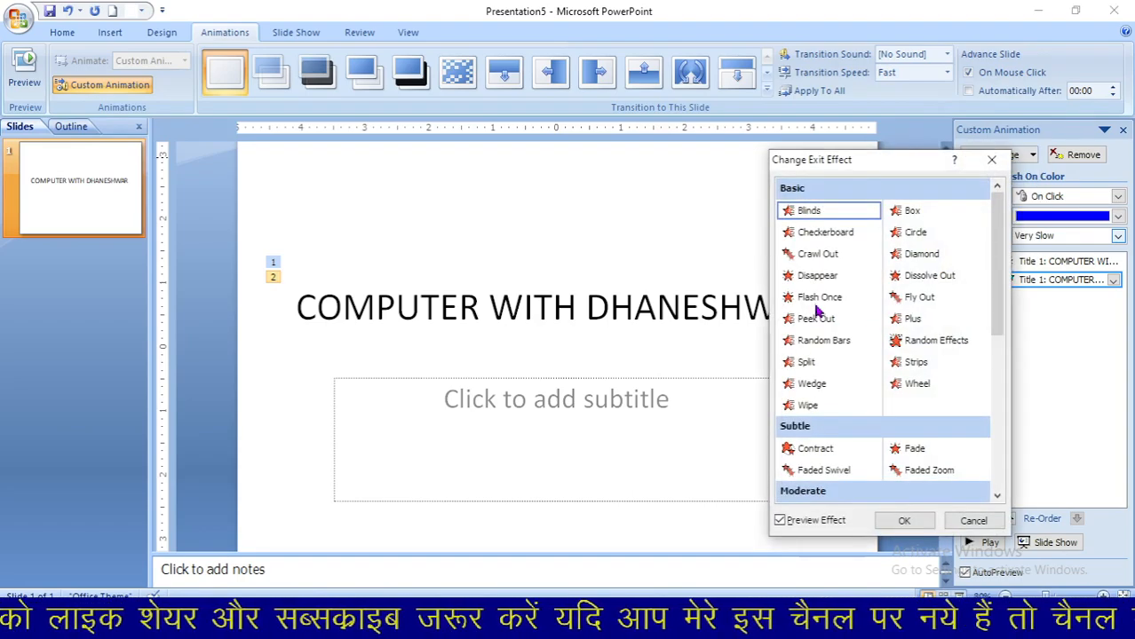
click(819, 299)
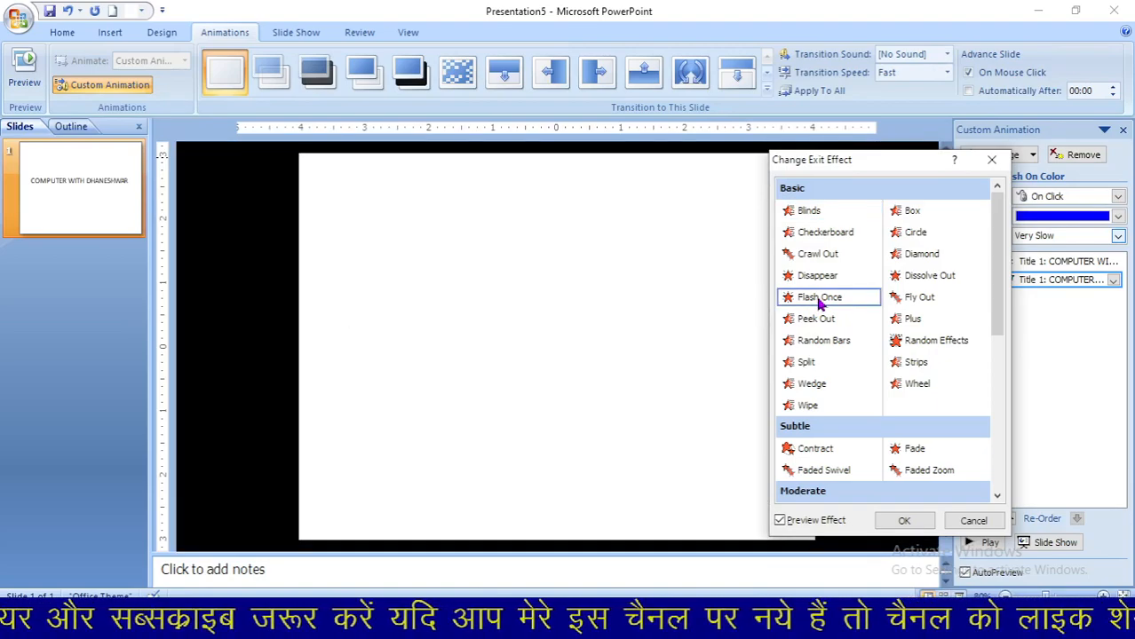
click(807, 364)
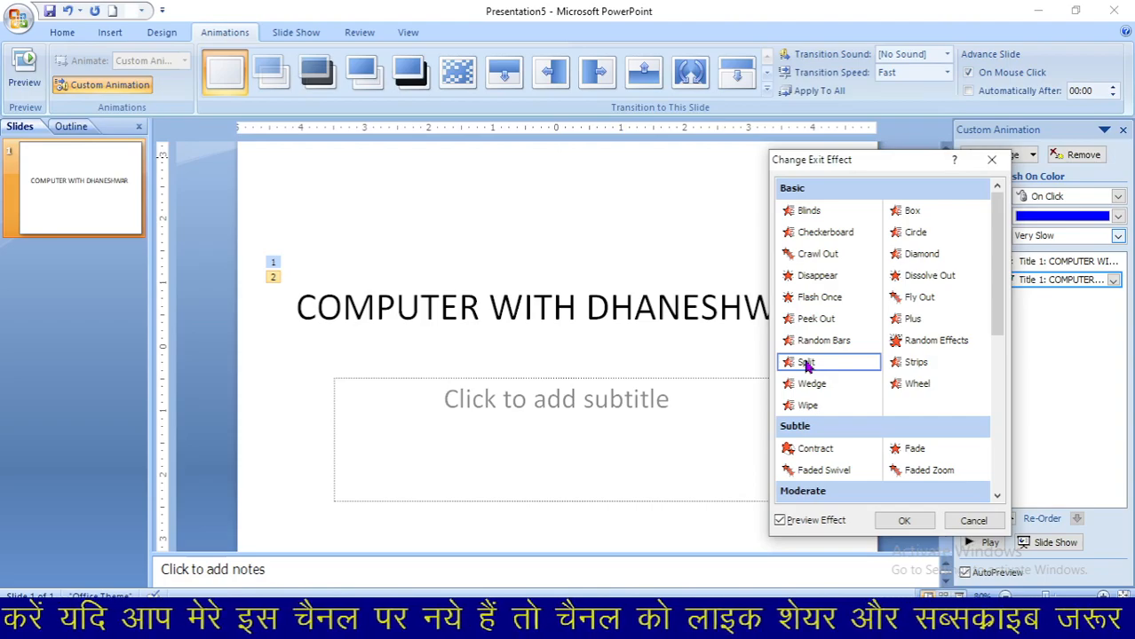
click(928, 301)
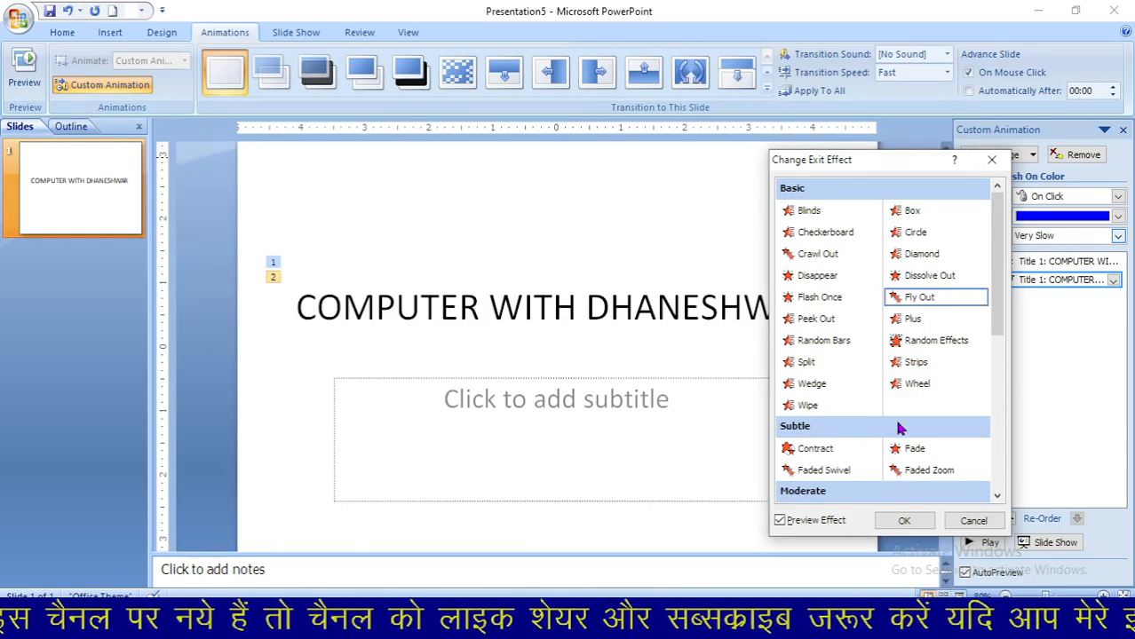
click(912, 212)
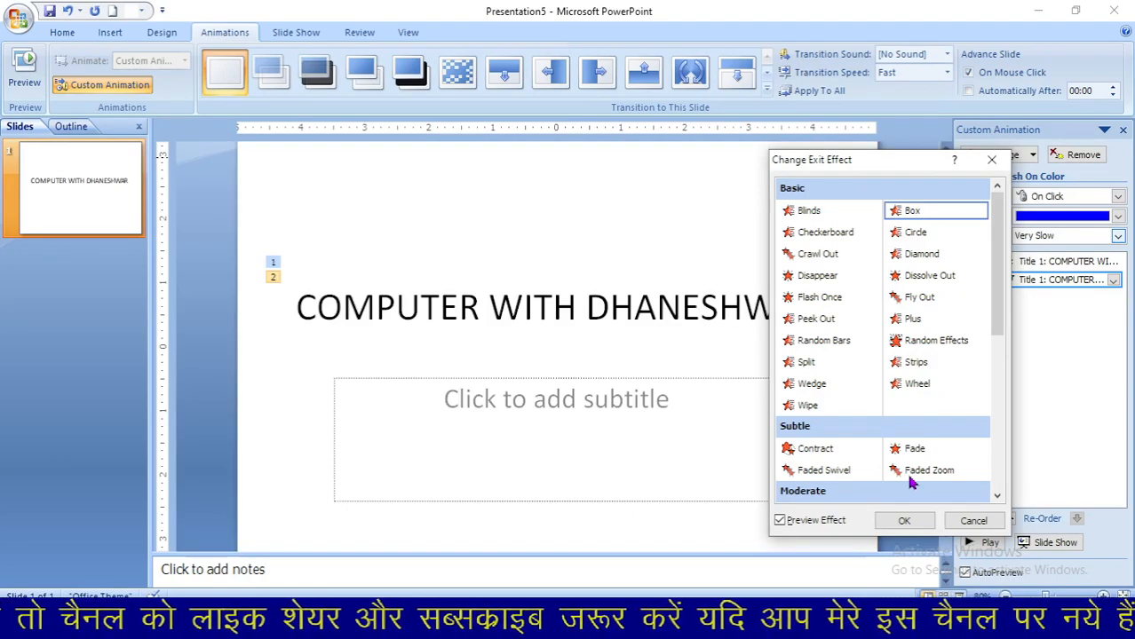
click(905, 522)
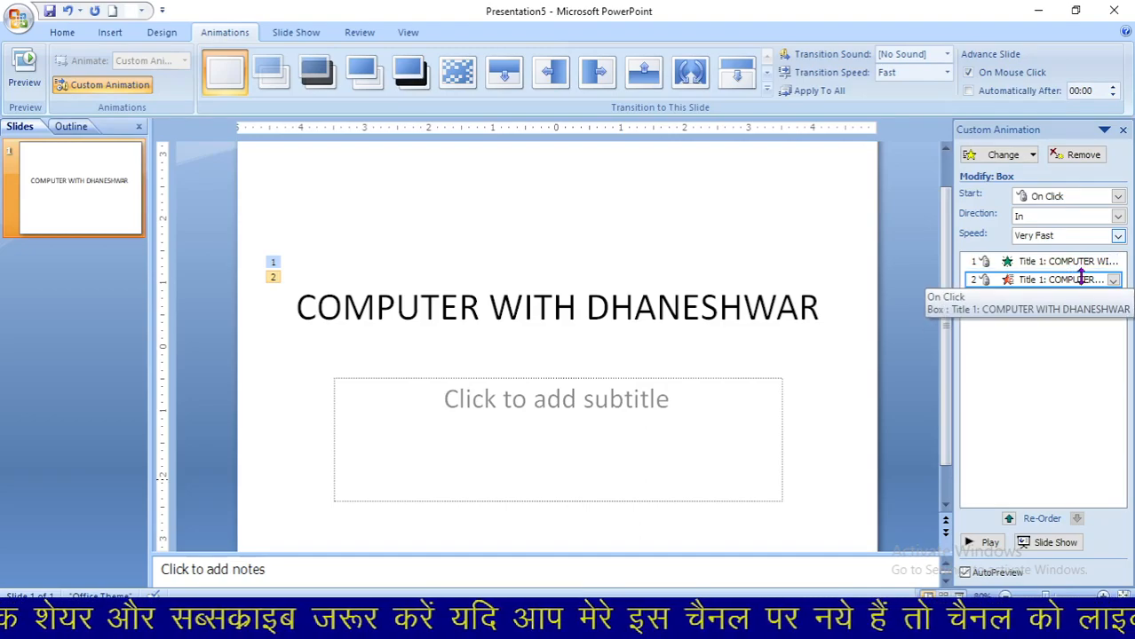
Step: Set the title's Box exit effect speed to 5 seconds (Very Slow) in its timing settings
right_click(1081, 278)
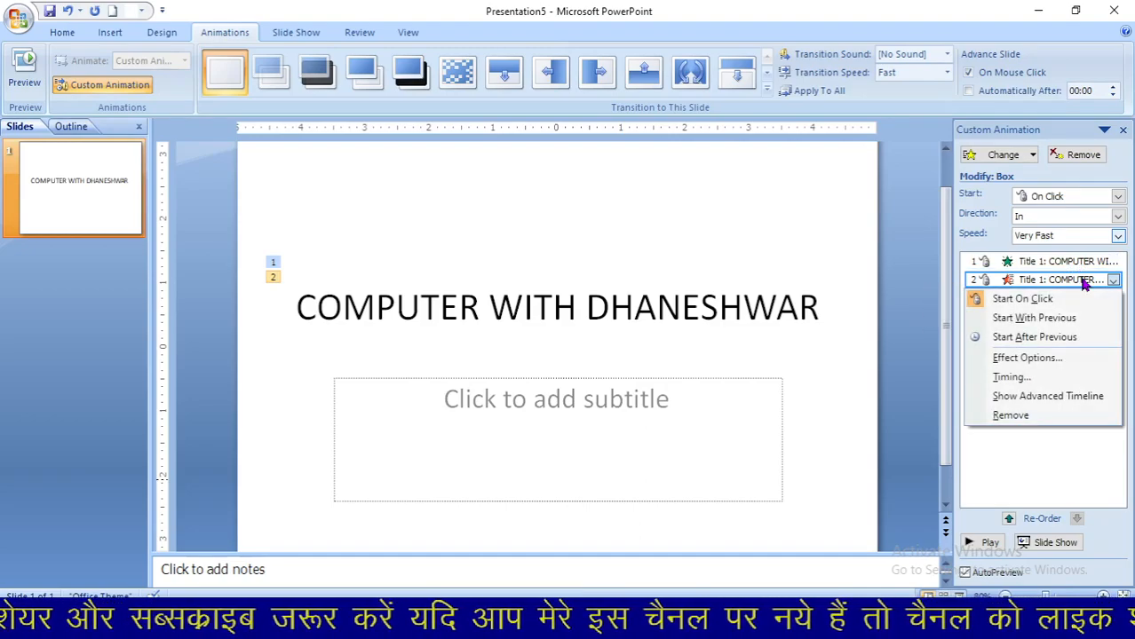
click(1056, 381)
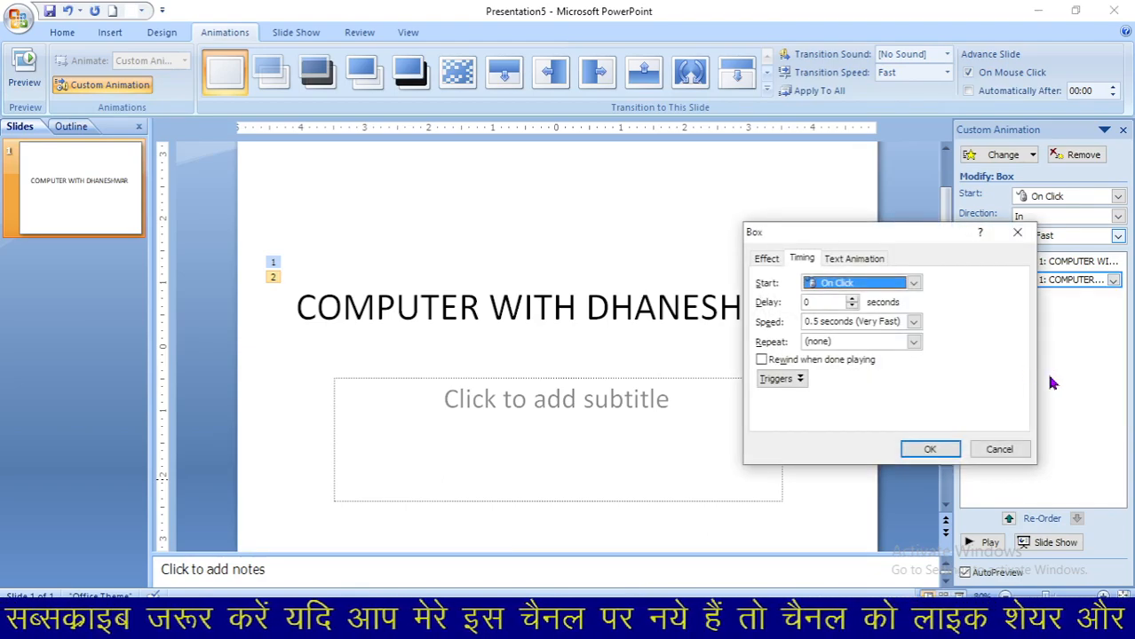
click(913, 342)
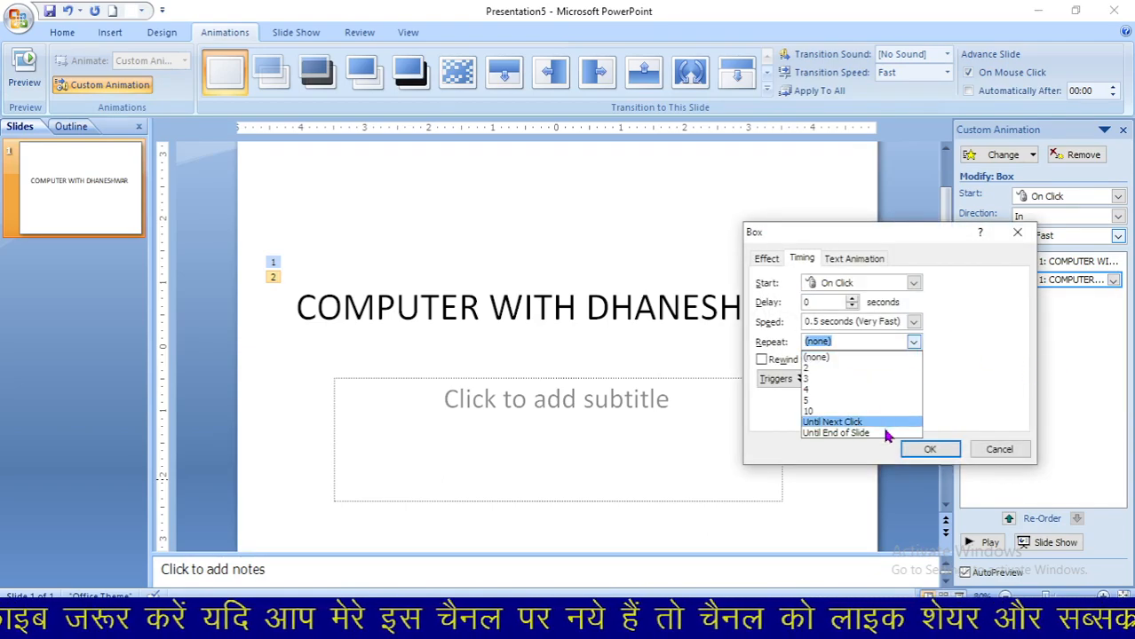
click(901, 319)
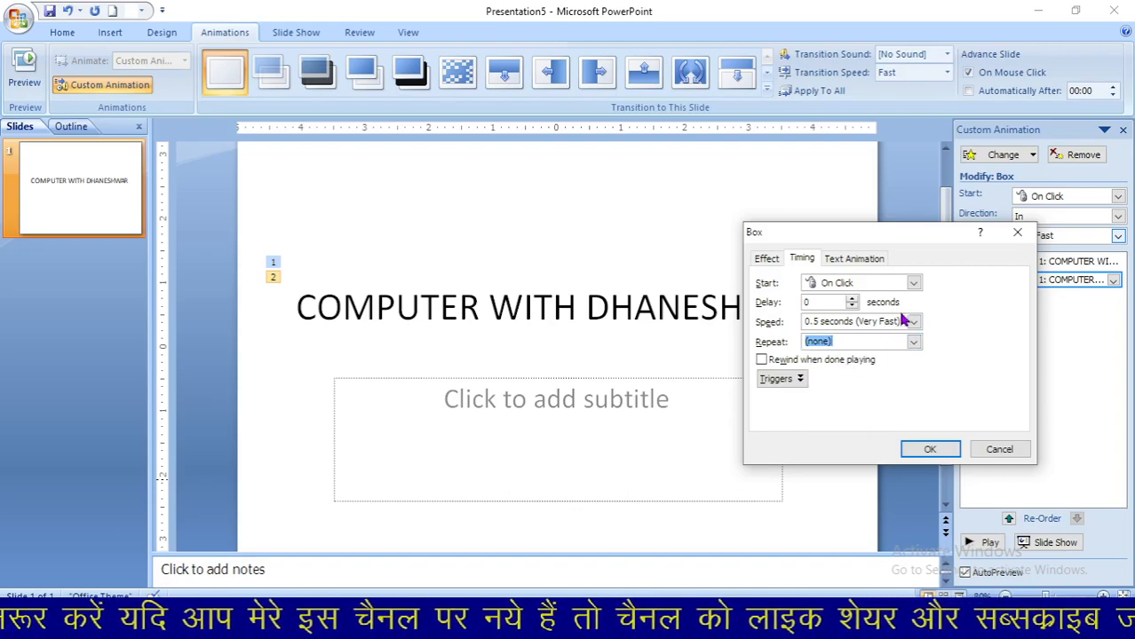
click(914, 322)
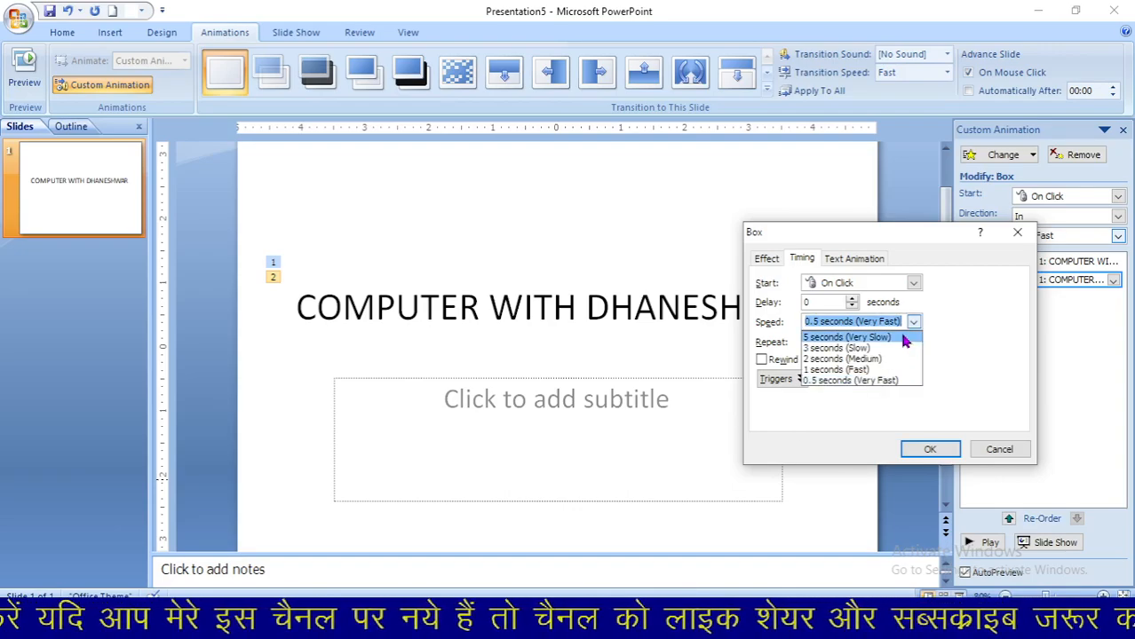
click(897, 338)
click(923, 453)
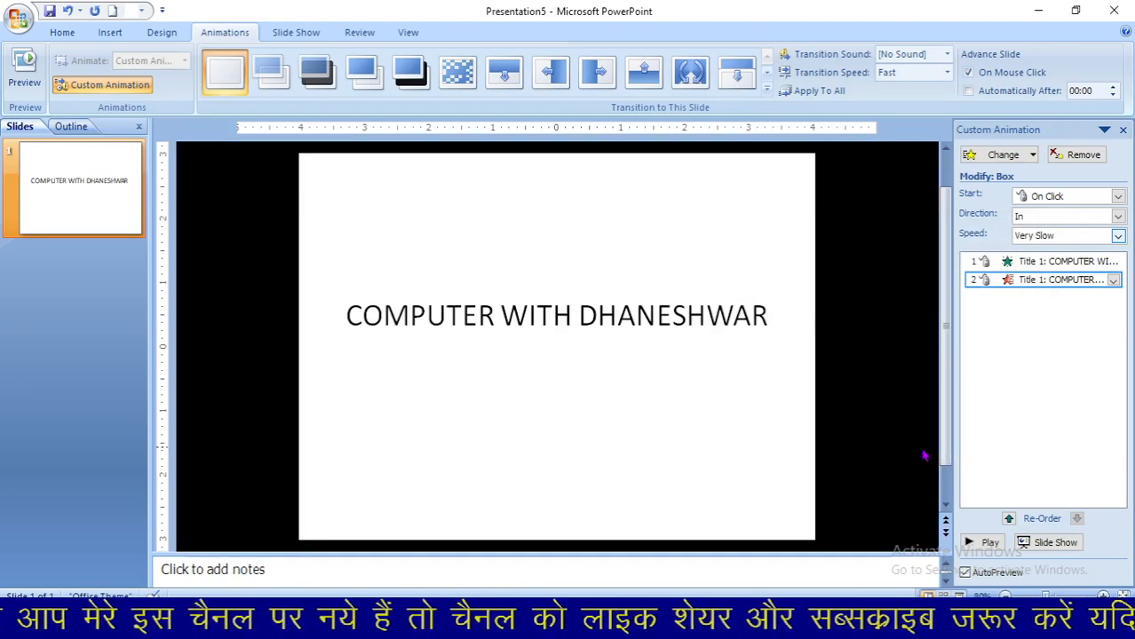
Step: Preview the slide's animations, run the slide show briefly and exit it, and play the animations again
click(24, 78)
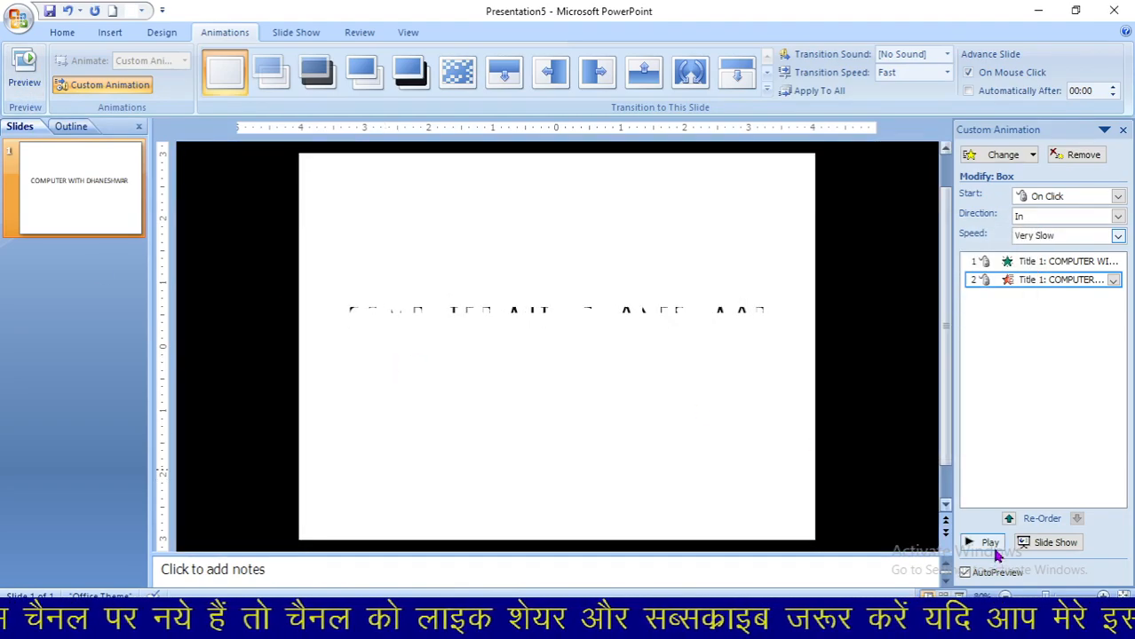
click(1057, 543)
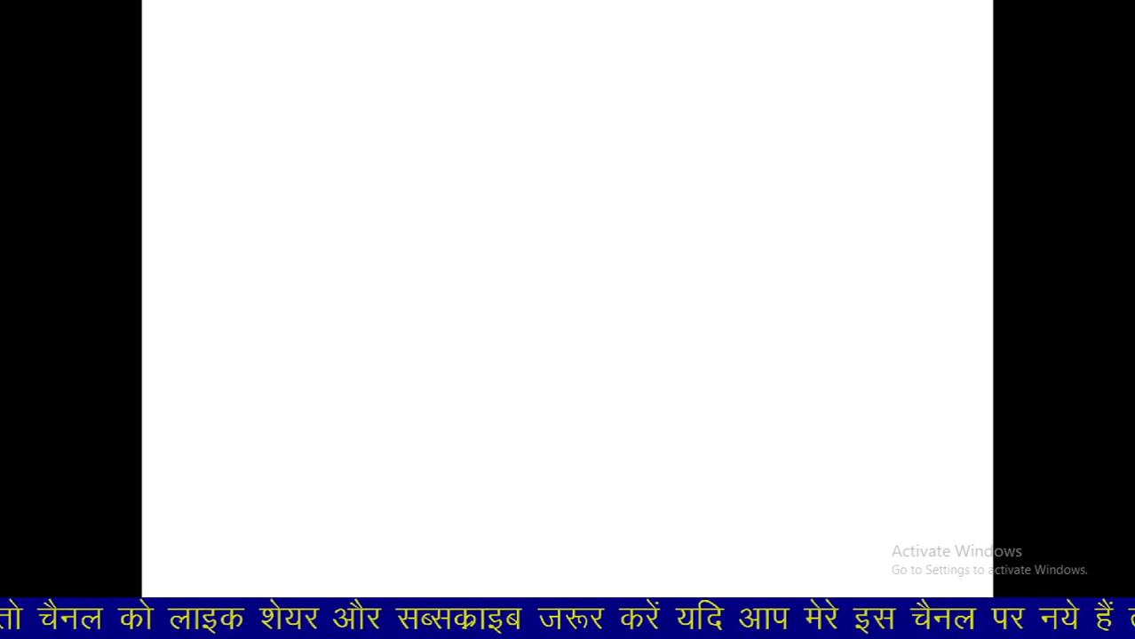
key(Escape)
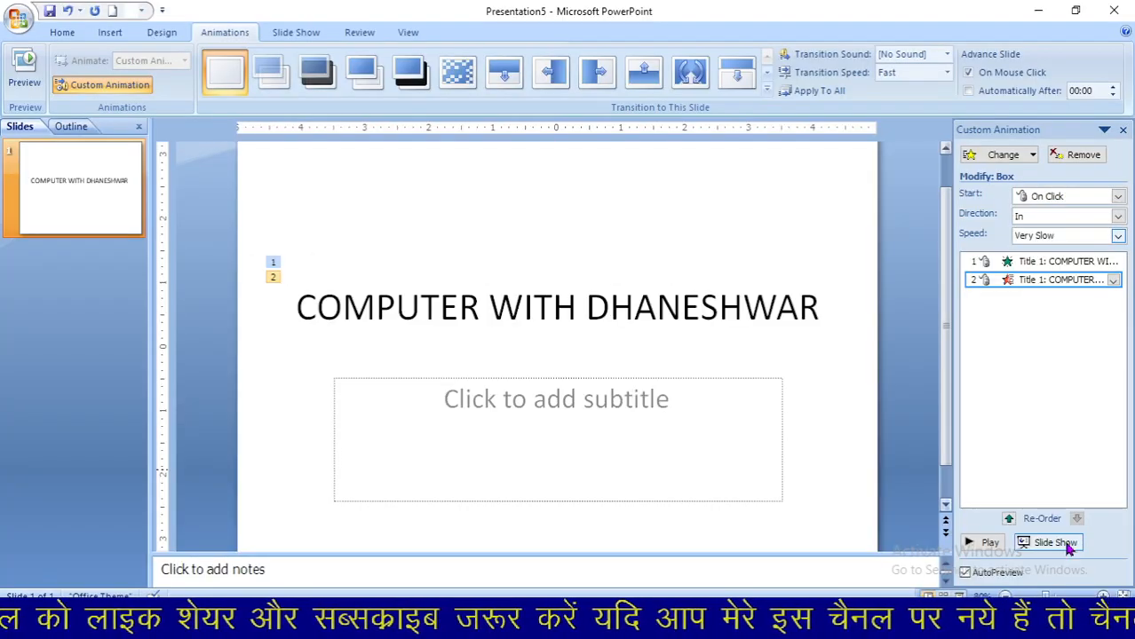
click(988, 543)
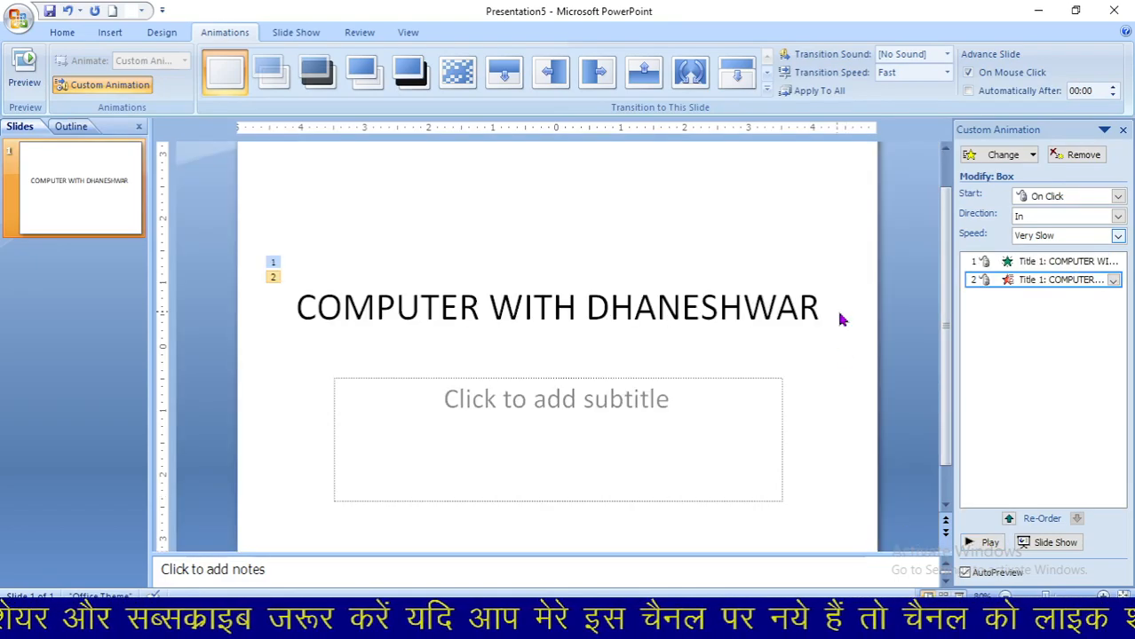
Step: Delete the empty subtitle placeholder below the title
click(1002, 156)
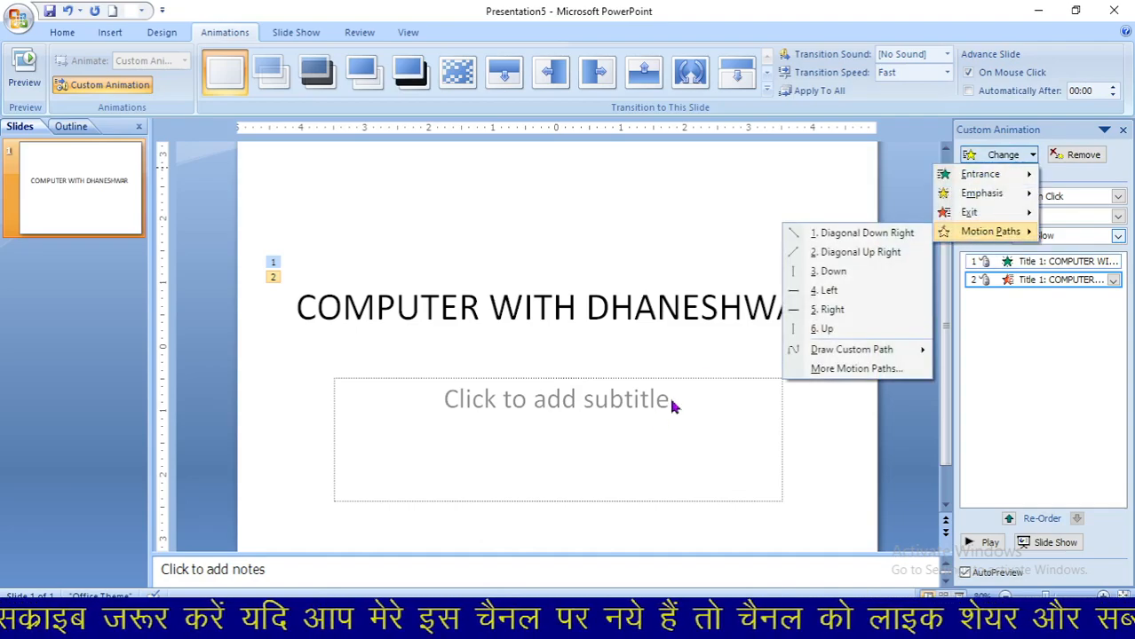
click(700, 356)
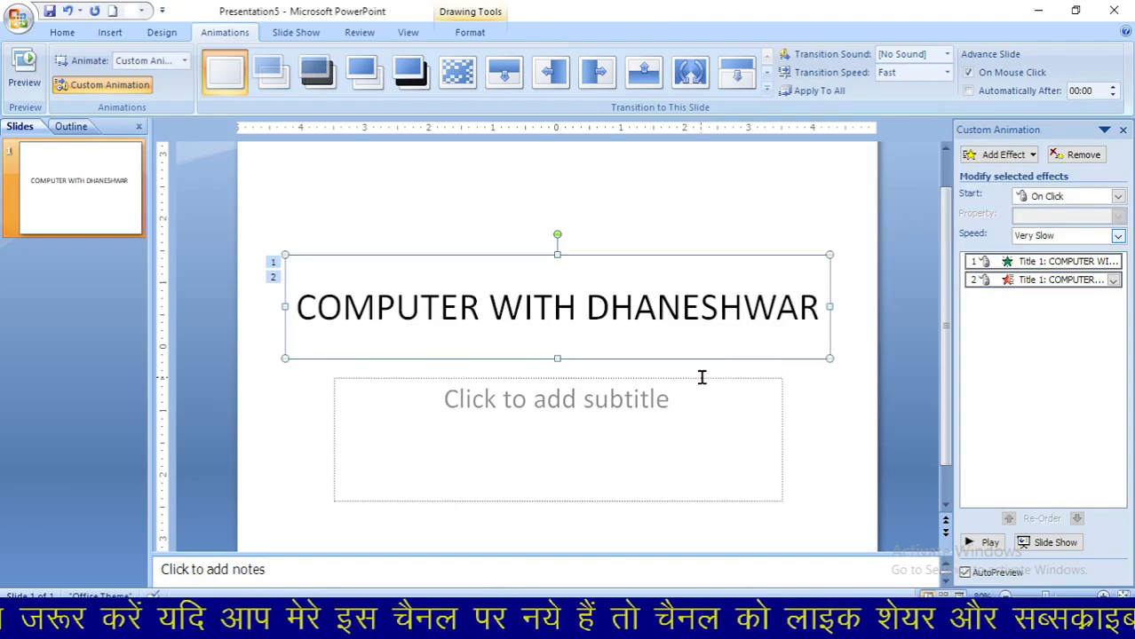
click(701, 378)
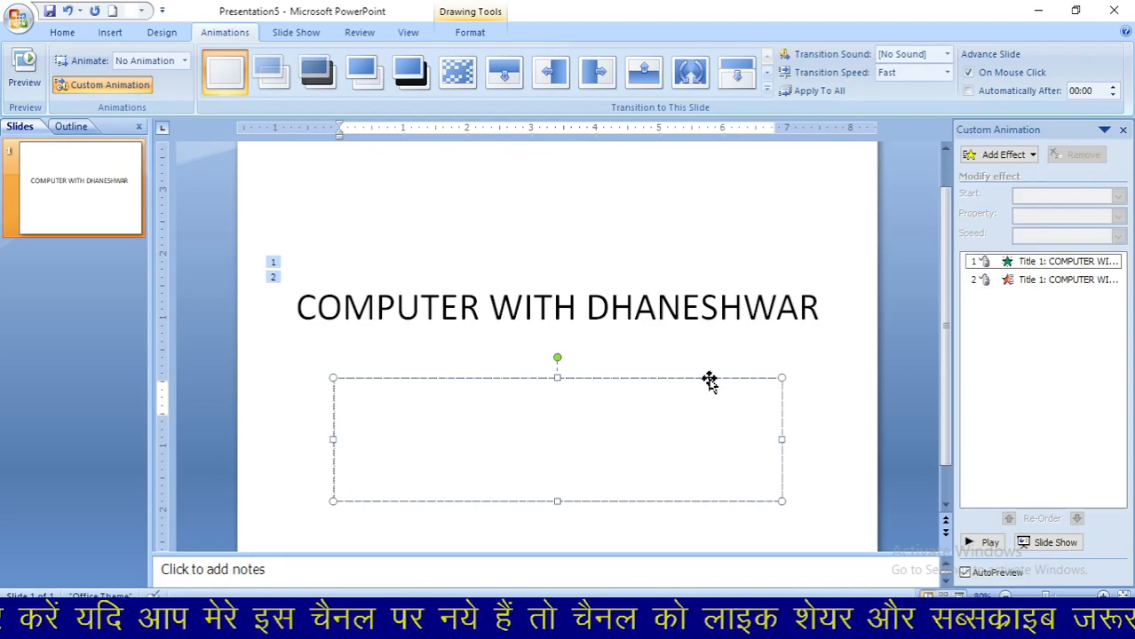
click(708, 380)
key(Delete)
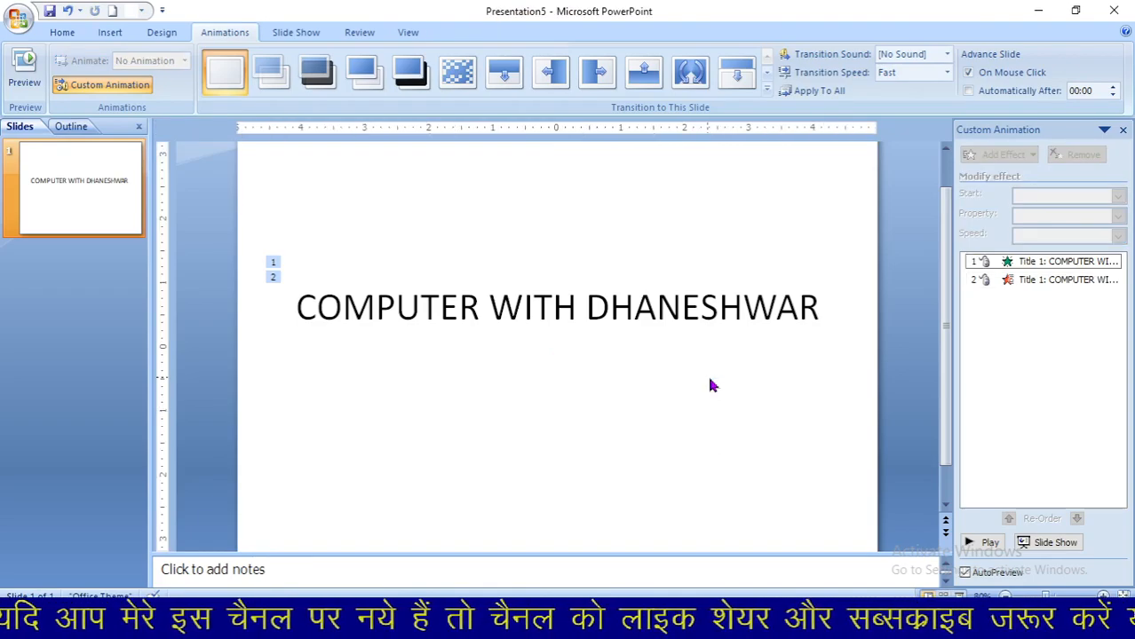
Step: Preview the Circle, Square and Spring motion paths on the title, browse the remaining paths, and close the list without adding one
click(655, 306)
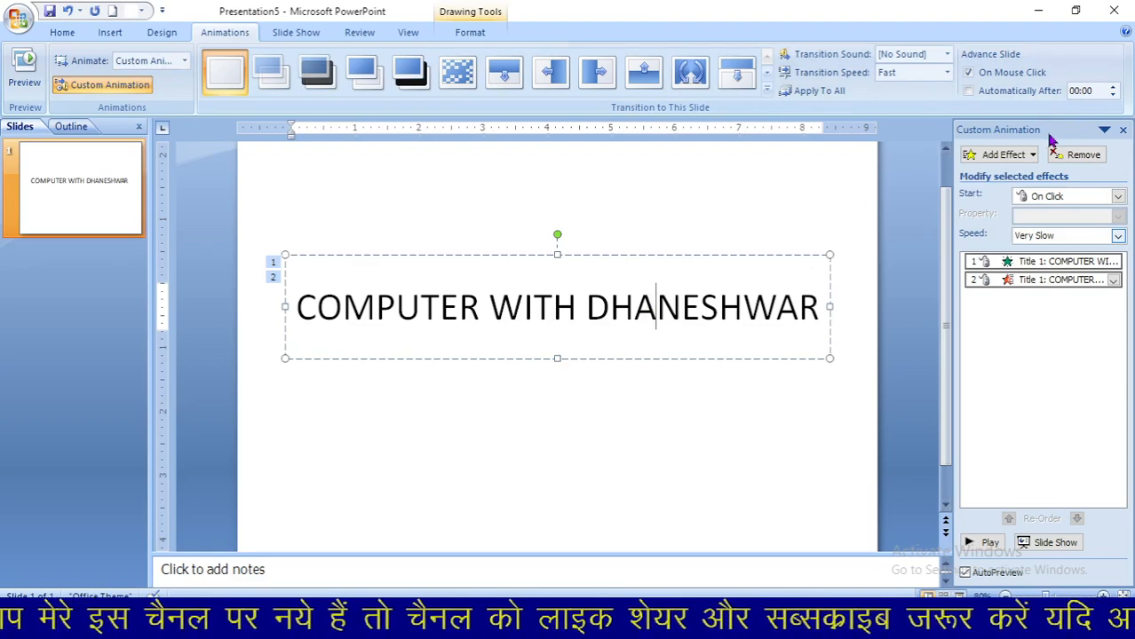
click(1012, 154)
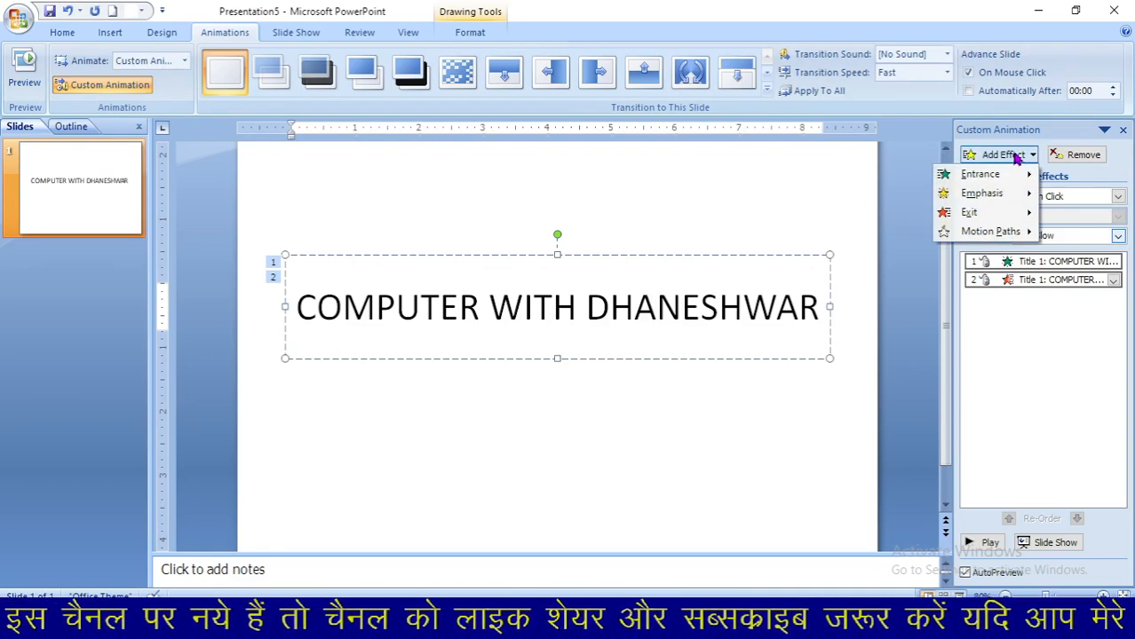
mouse_move(993, 238)
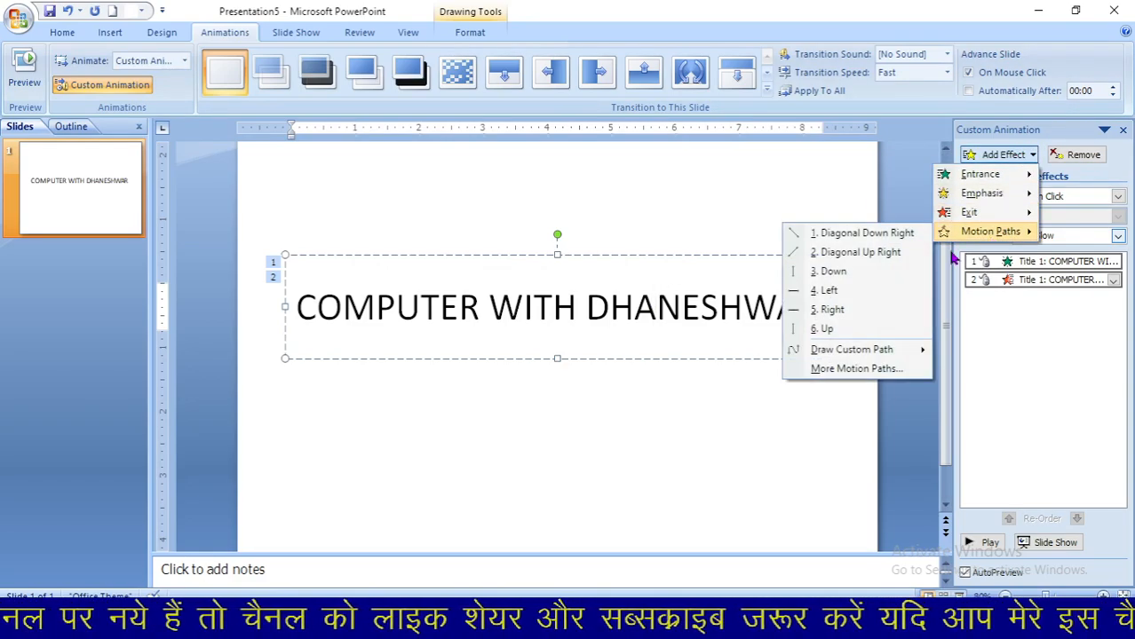
click(858, 369)
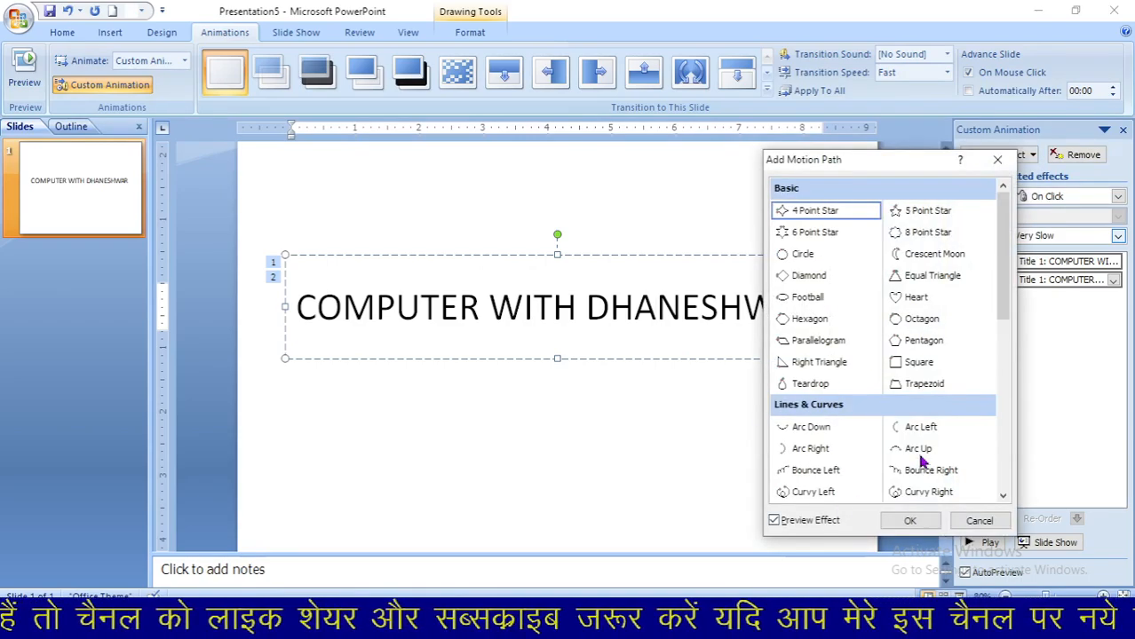
drag(1002, 306, 1000, 340)
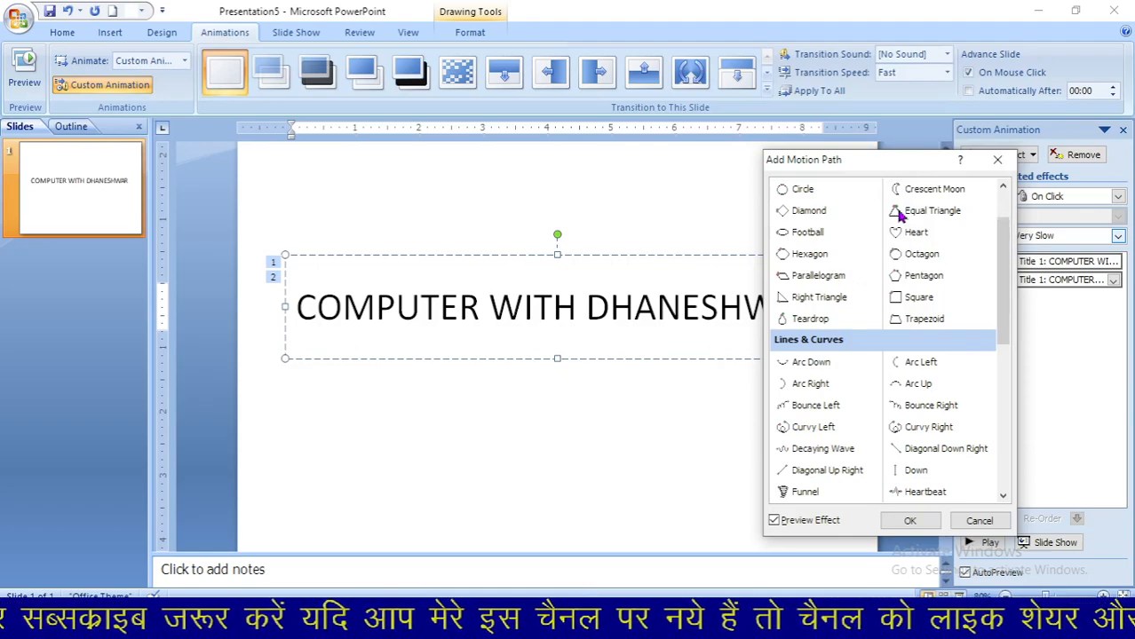
click(802, 197)
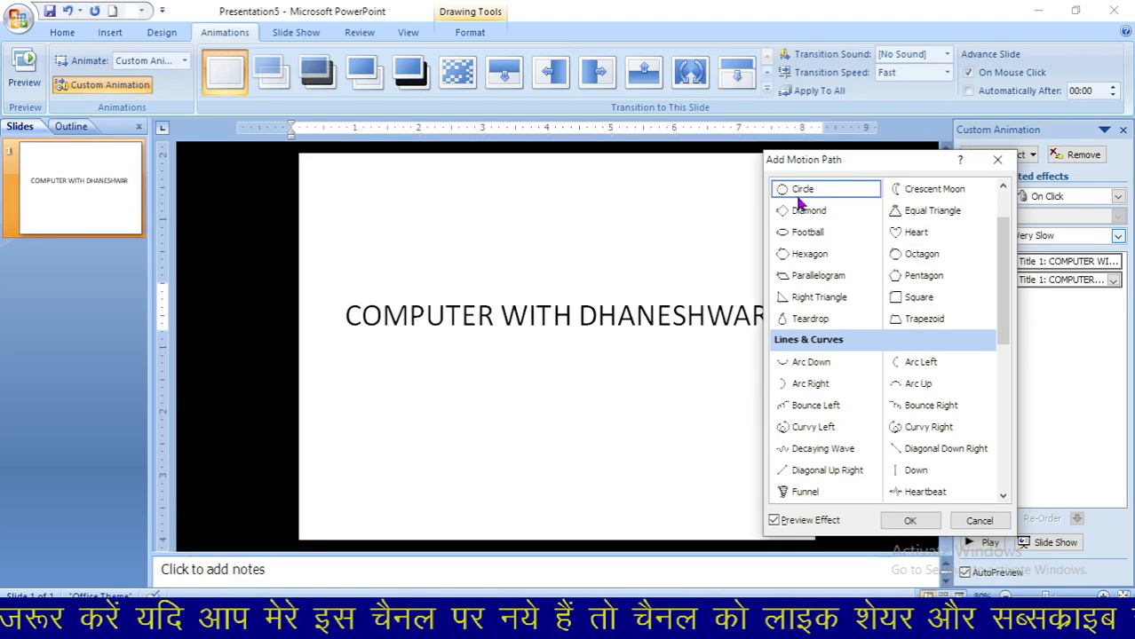
click(919, 300)
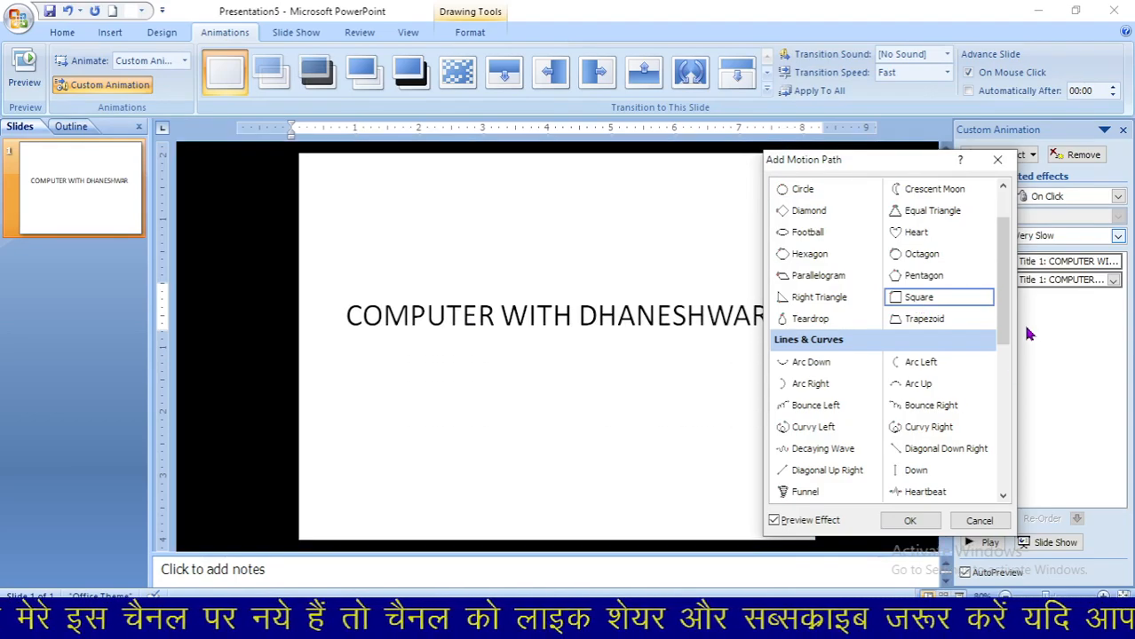
drag(1009, 322, 1010, 375)
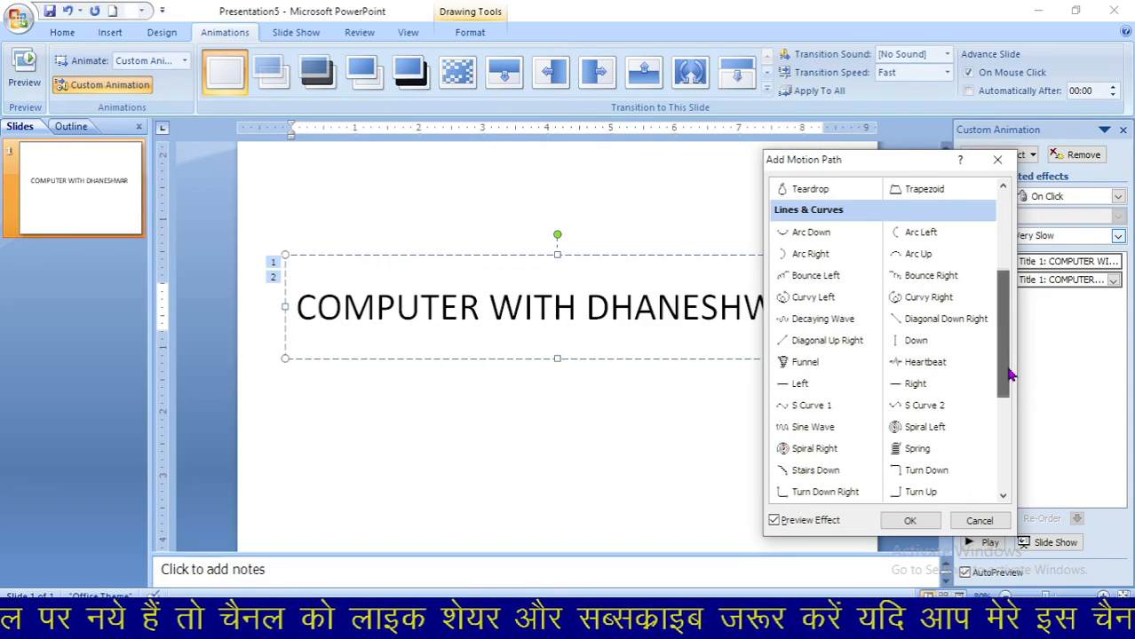
click(912, 454)
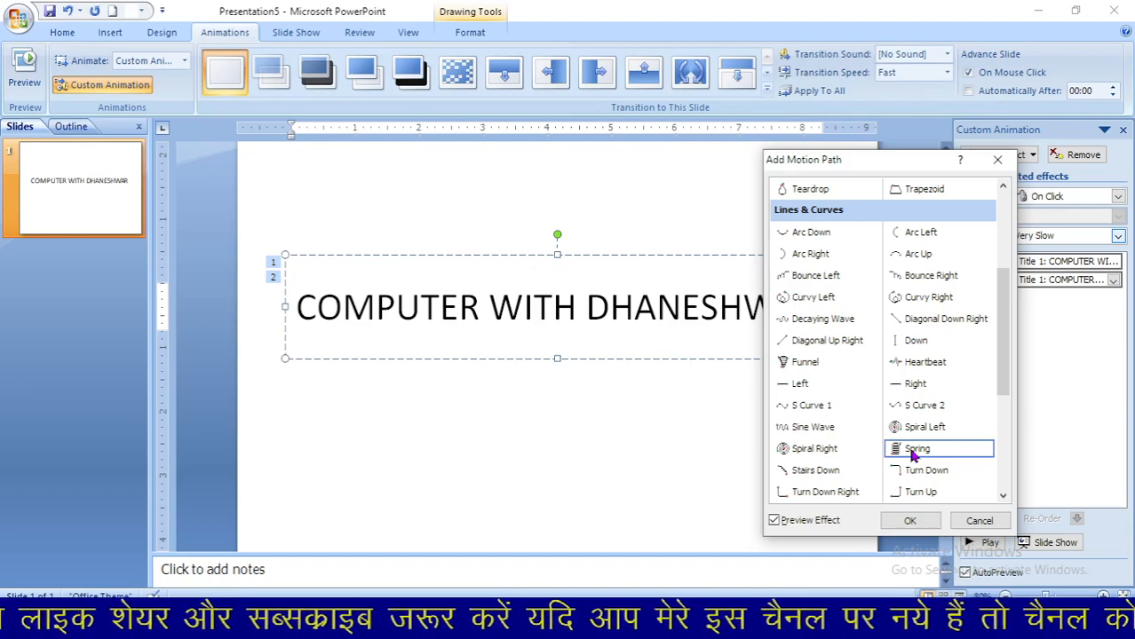
scroll(1011, 364, down, 1)
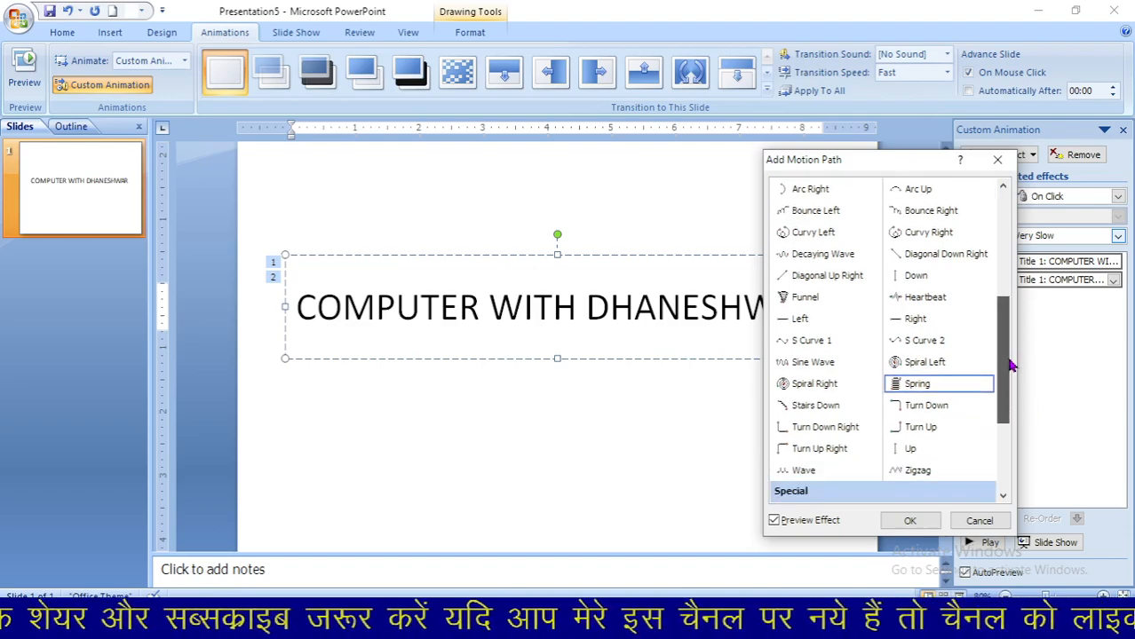
drag(1011, 372, 1010, 268)
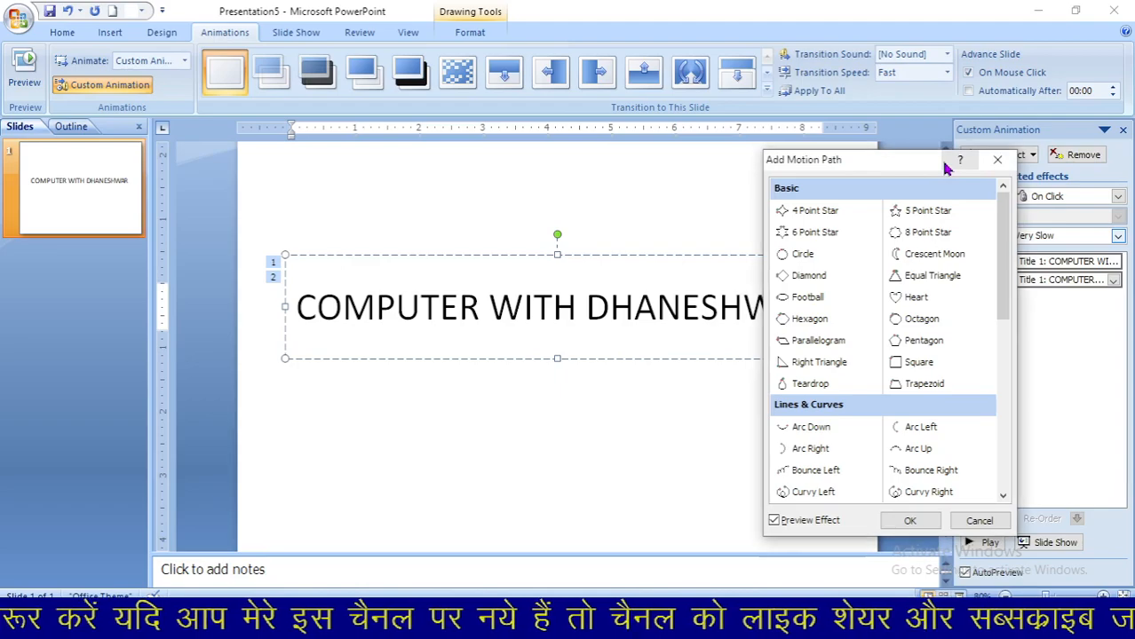
click(996, 161)
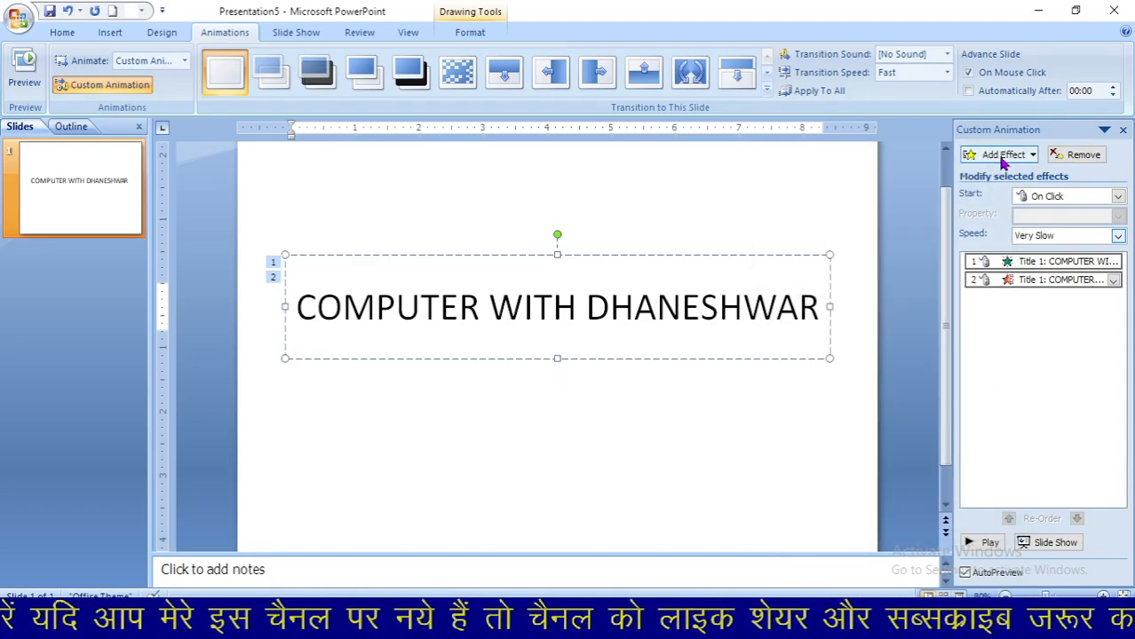
Step: Draw a looping freeform custom motion path for the title that ends near the slide's right edge, and play the animations
click(1002, 156)
mouse_move(995, 233)
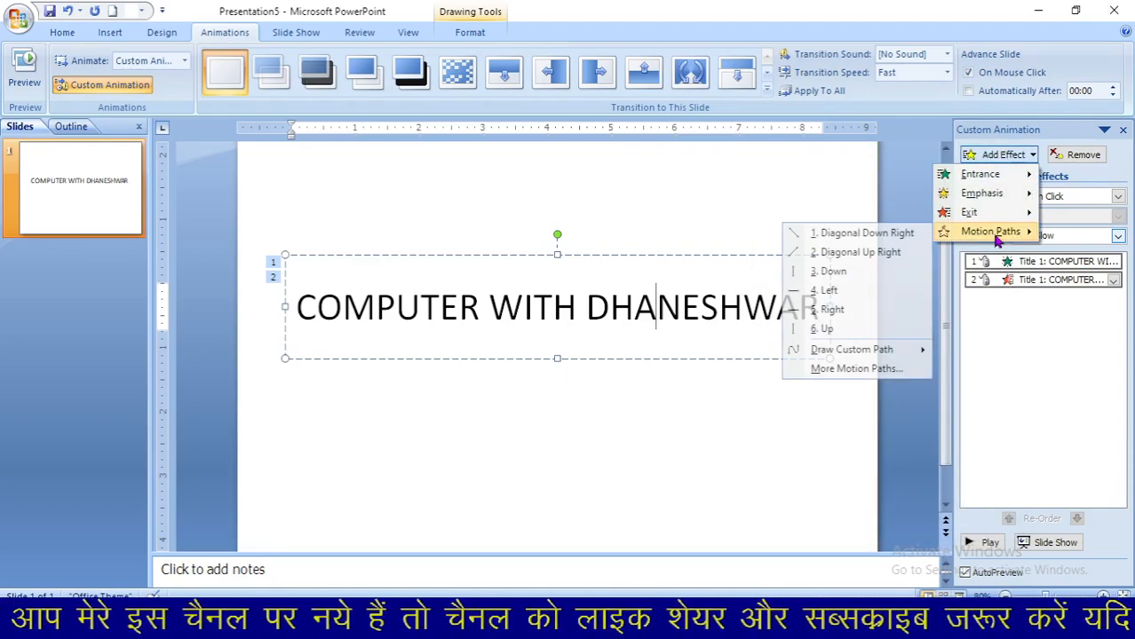
mouse_move(849, 353)
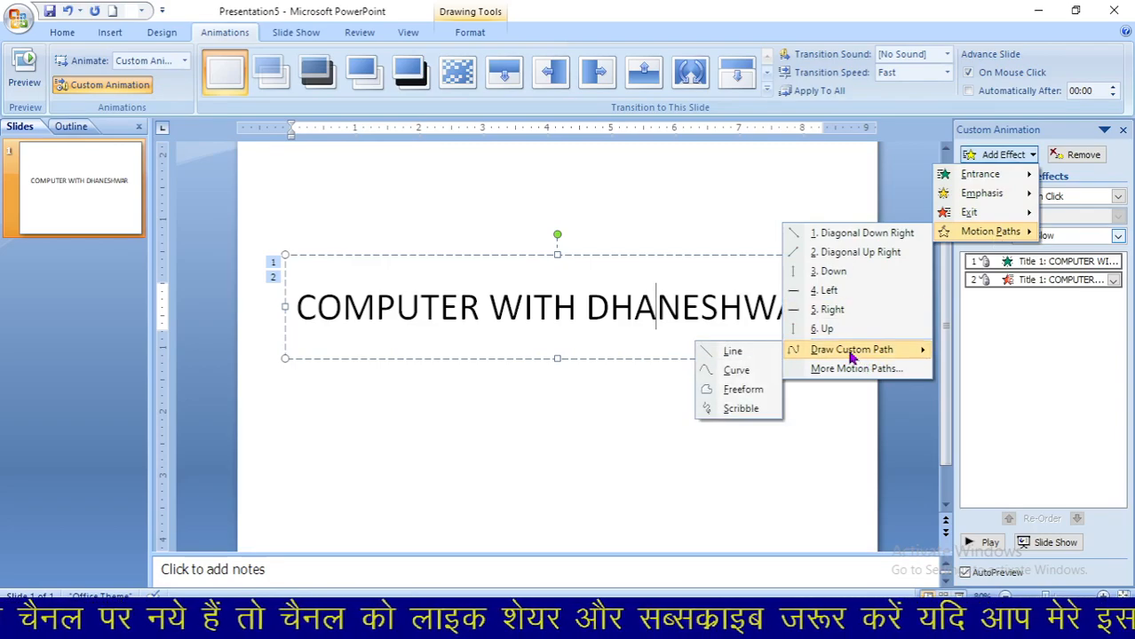
click(732, 389)
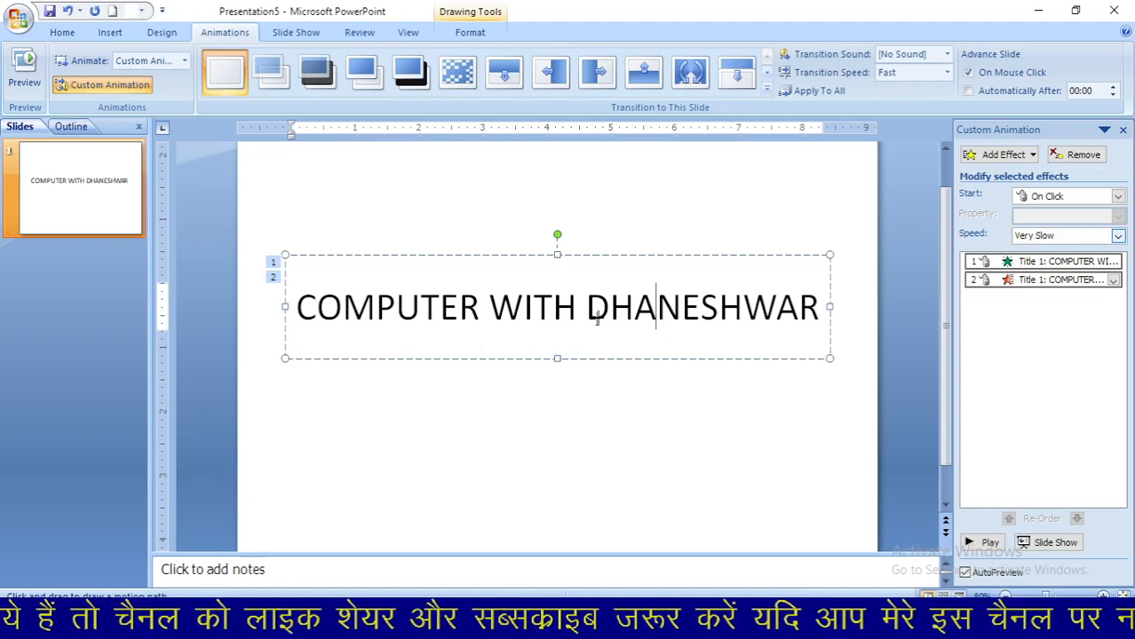
mouse_move(509, 436)
mouse_down()
mouse_move(433, 386)
mouse_move(538, 313)
mouse_move(544, 337)
mouse_move(654, 290)
mouse_move(663, 375)
mouse_move(559, 423)
mouse_move(605, 464)
mouse_move(712, 447)
mouse_up()
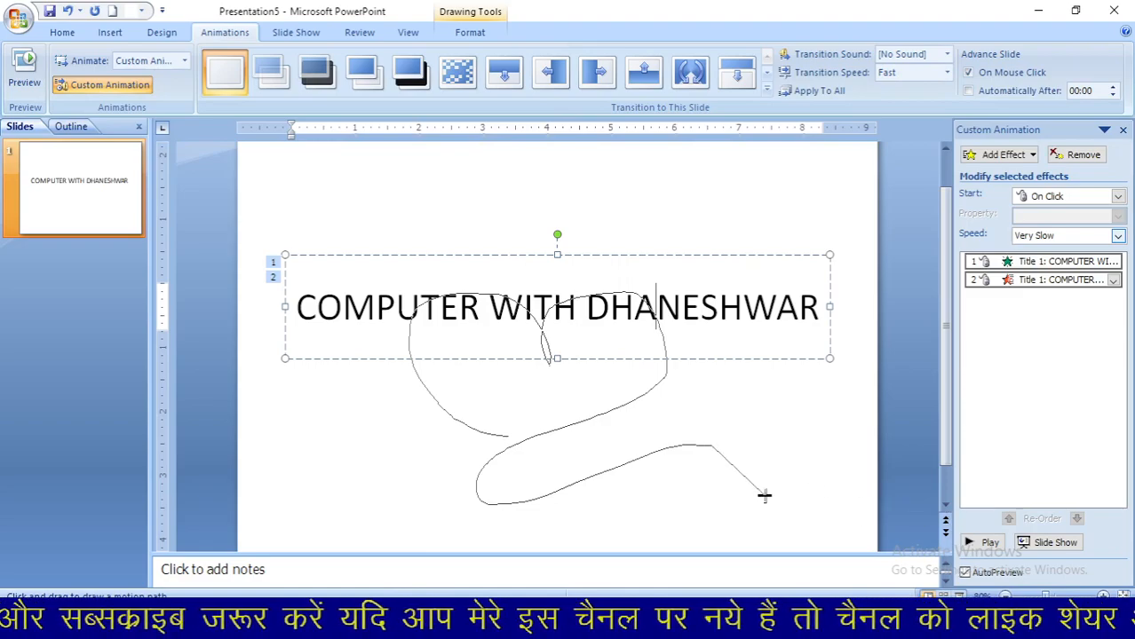
double_click(837, 504)
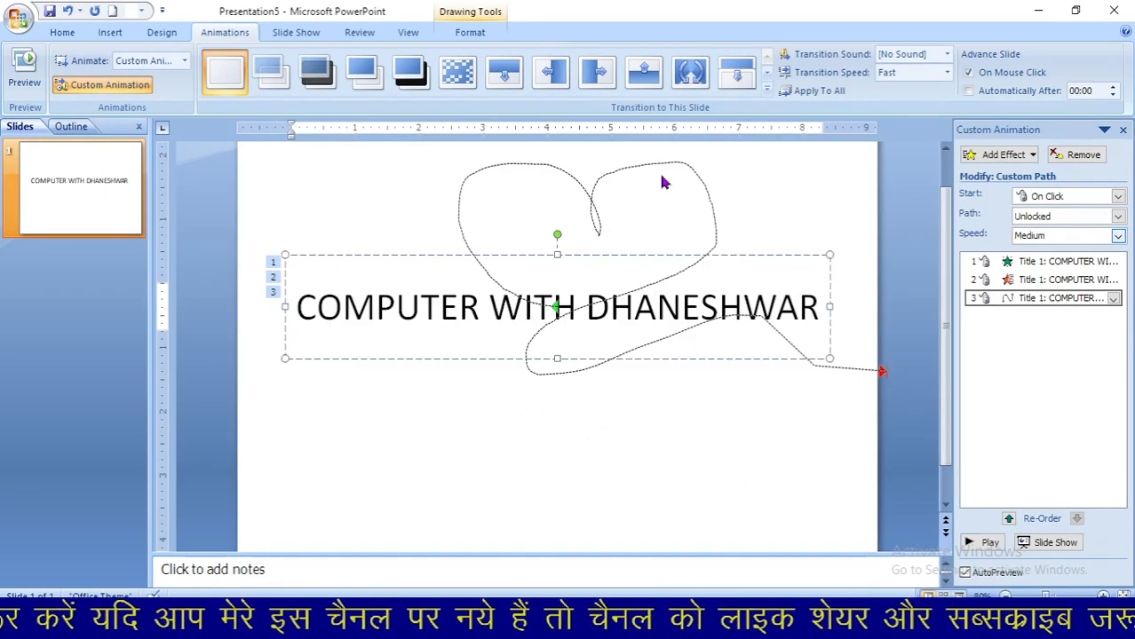
click(981, 547)
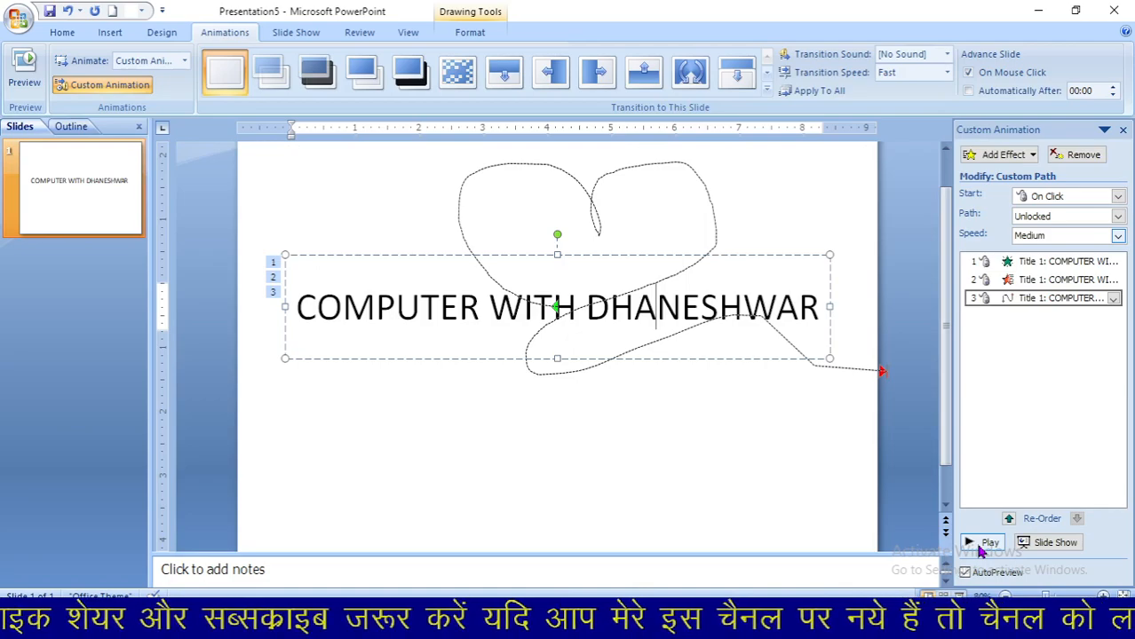
Step: Add the preset Right motion path to the title as its fourth animation
click(993, 158)
mouse_move(991, 235)
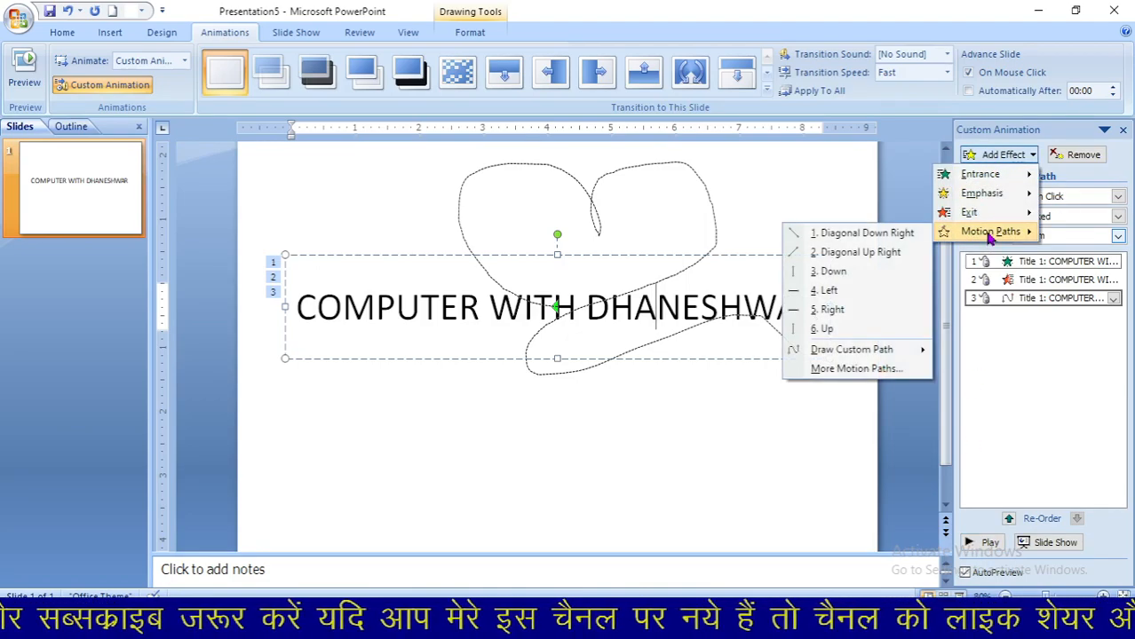
click(833, 310)
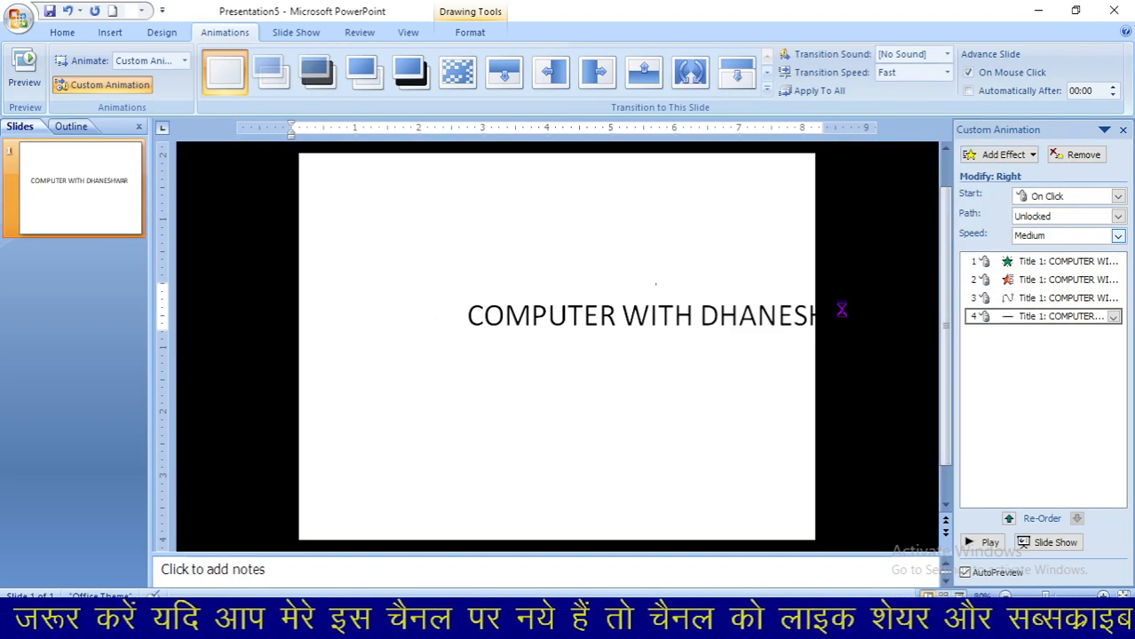
Step: Preview the Curvy Left motion path on the title and close the list of additional motion paths without adding it
click(1002, 155)
mouse_move(982, 231)
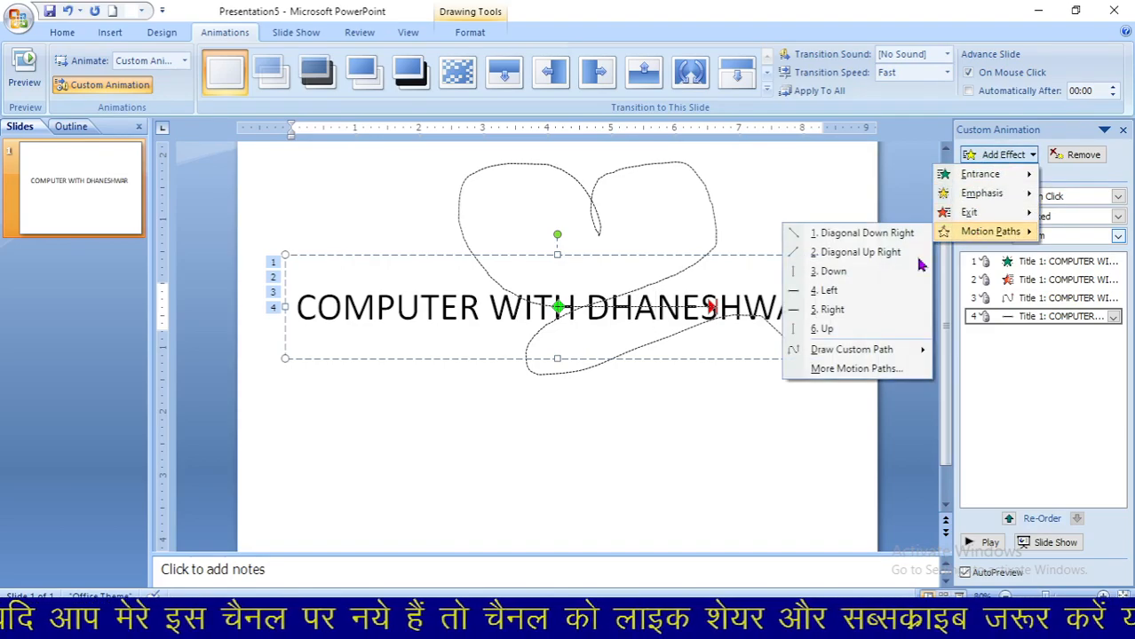
click(834, 369)
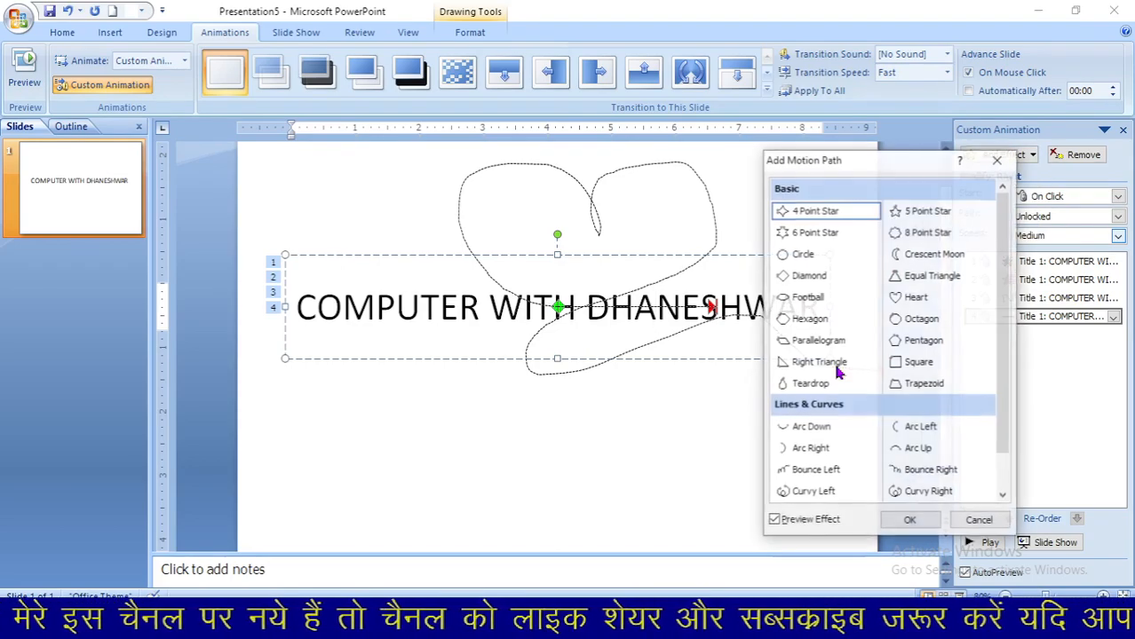
click(795, 499)
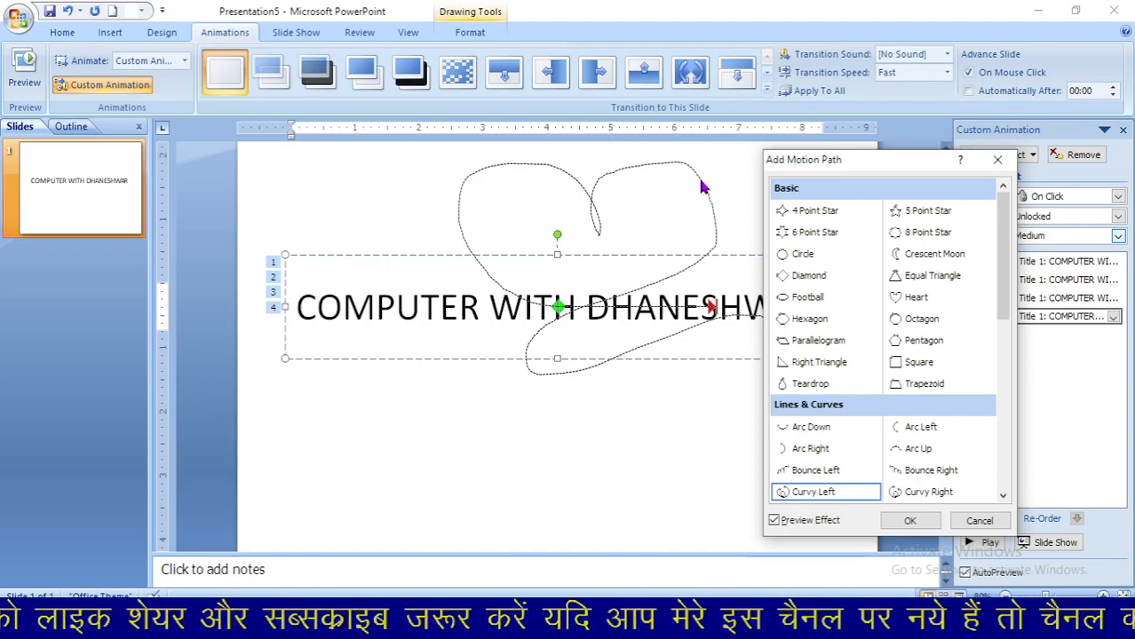
click(998, 160)
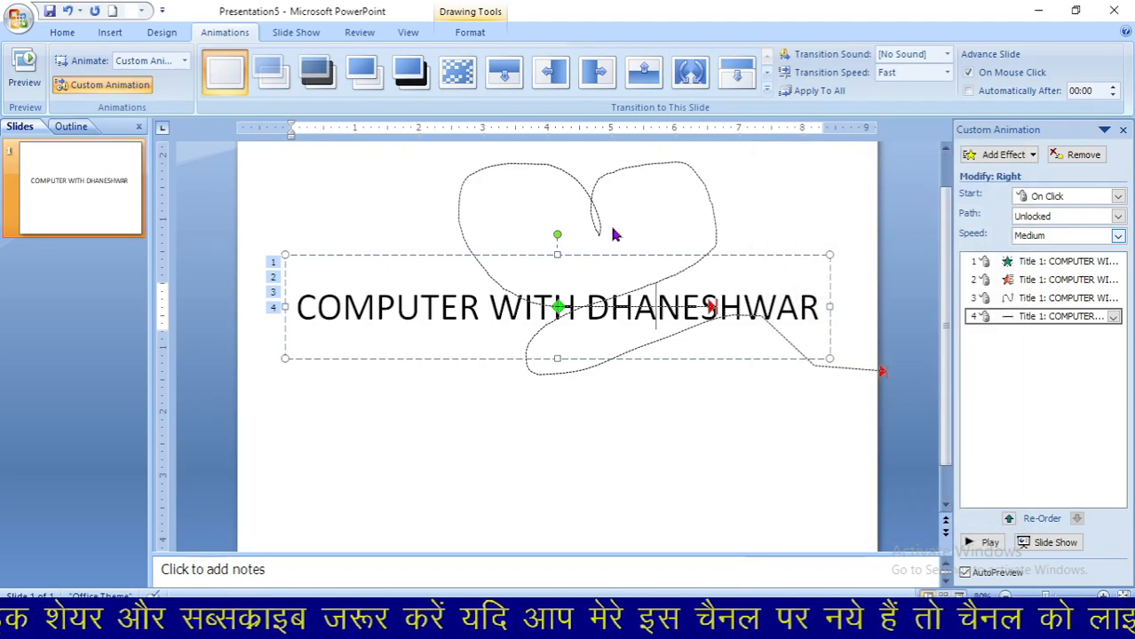
Step: Delete the looping freeform motion path from the title, keeping the straight Right path
click(684, 165)
key(Delete)
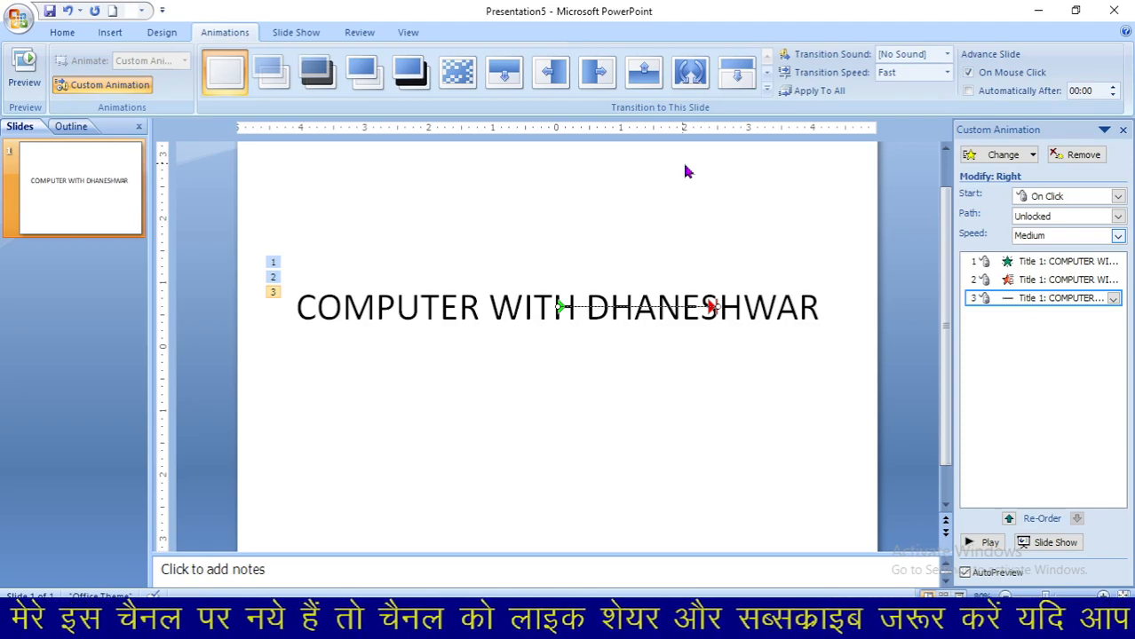
Step: Open the motion path choices for changing the title's remaining Right path animation
click(984, 155)
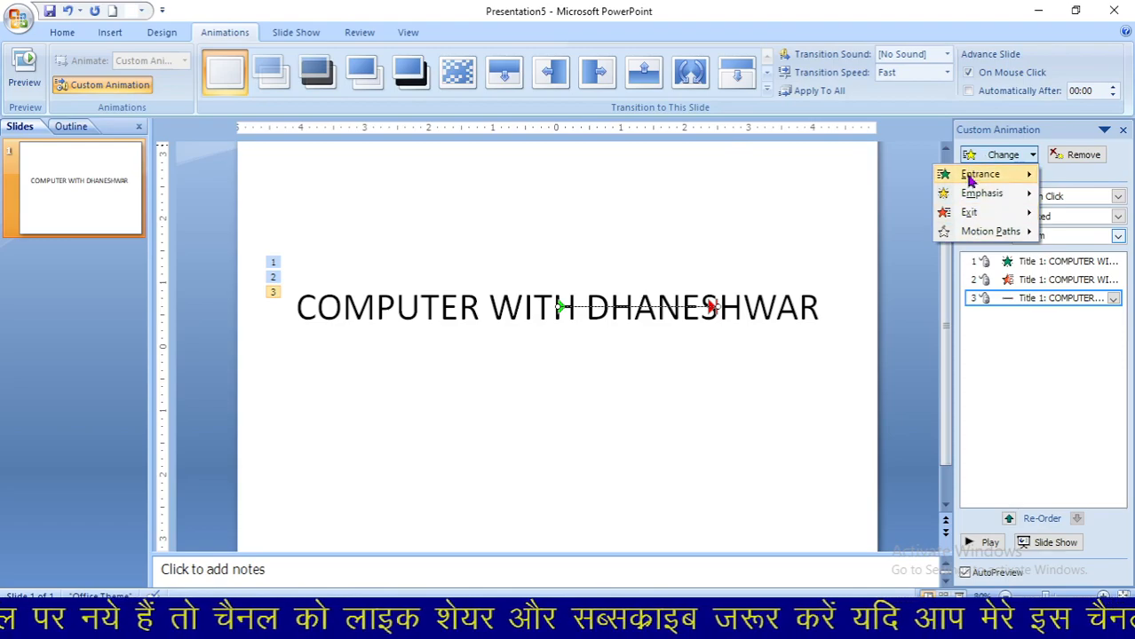
mouse_move(967, 234)
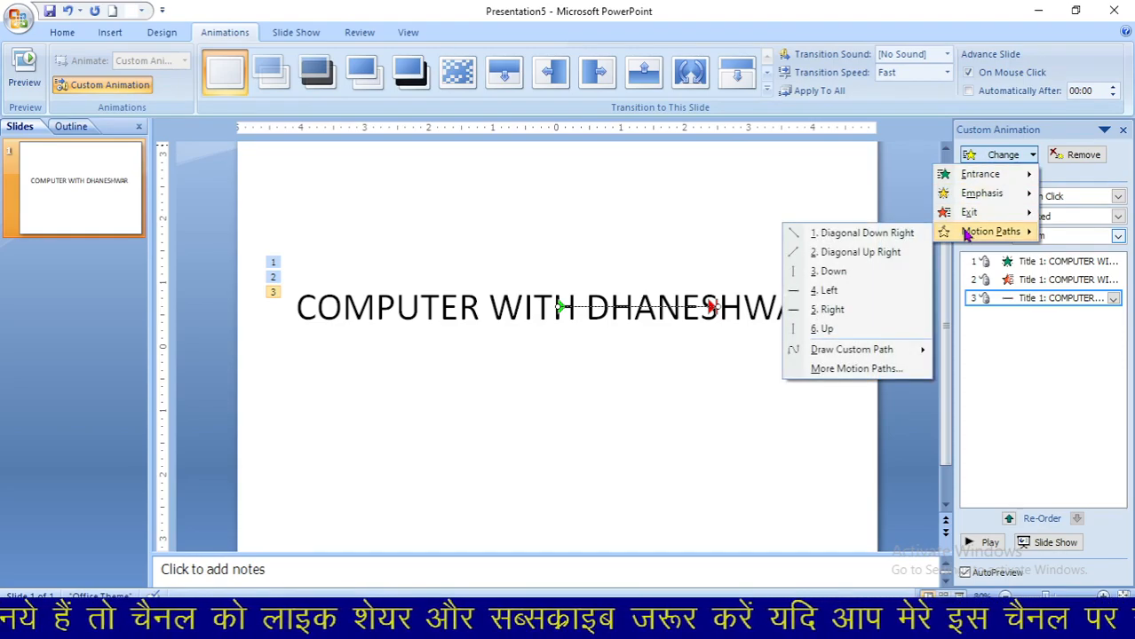